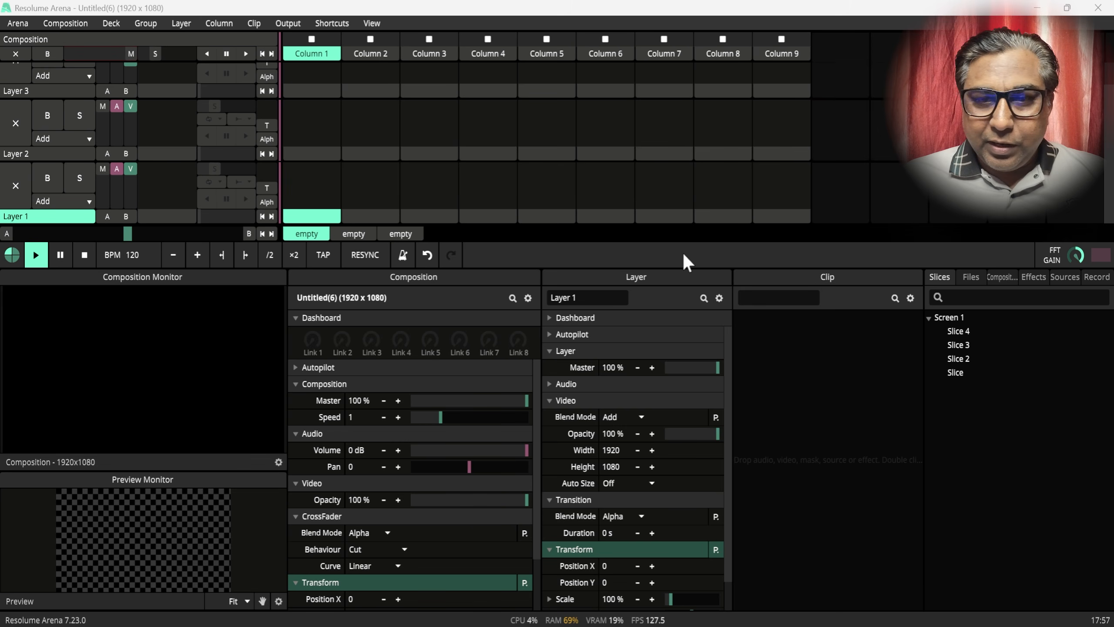
- Collapse the Composition, Audio, Video, CrossFader and Transform sections of the composition's properties
left_click(296, 384)
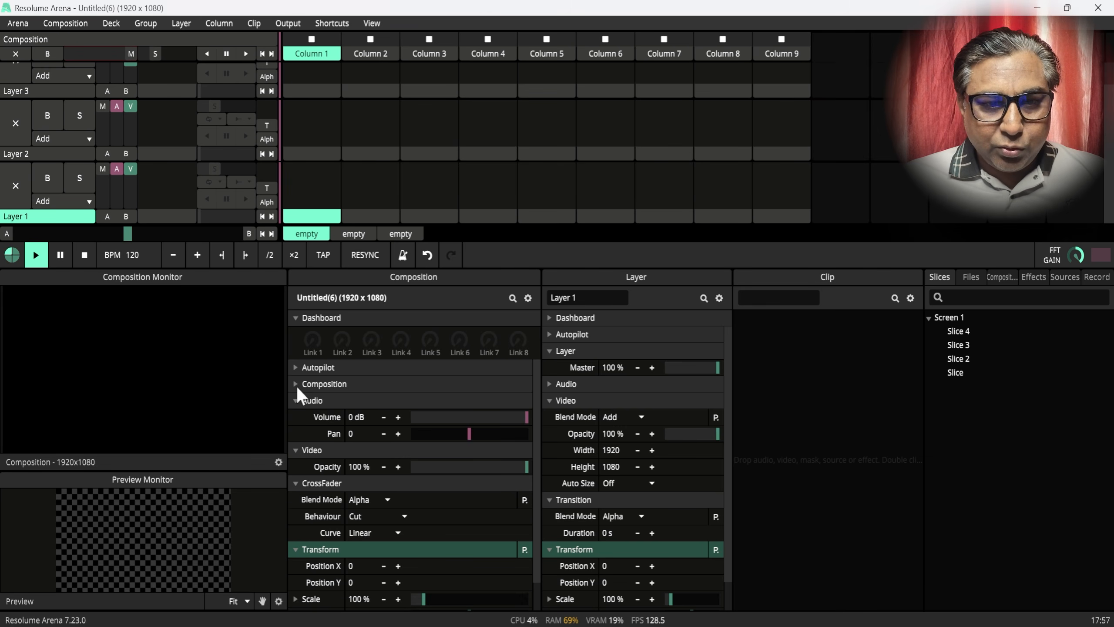
left_click(296, 400)
left_click(295, 418)
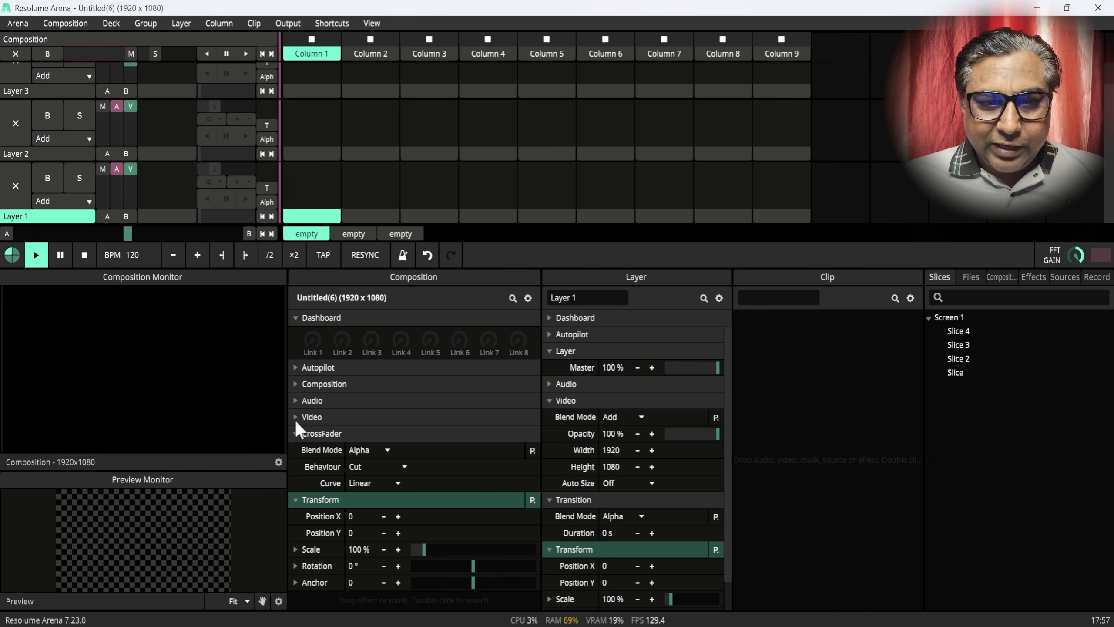
left_click(294, 434)
left_click(296, 451)
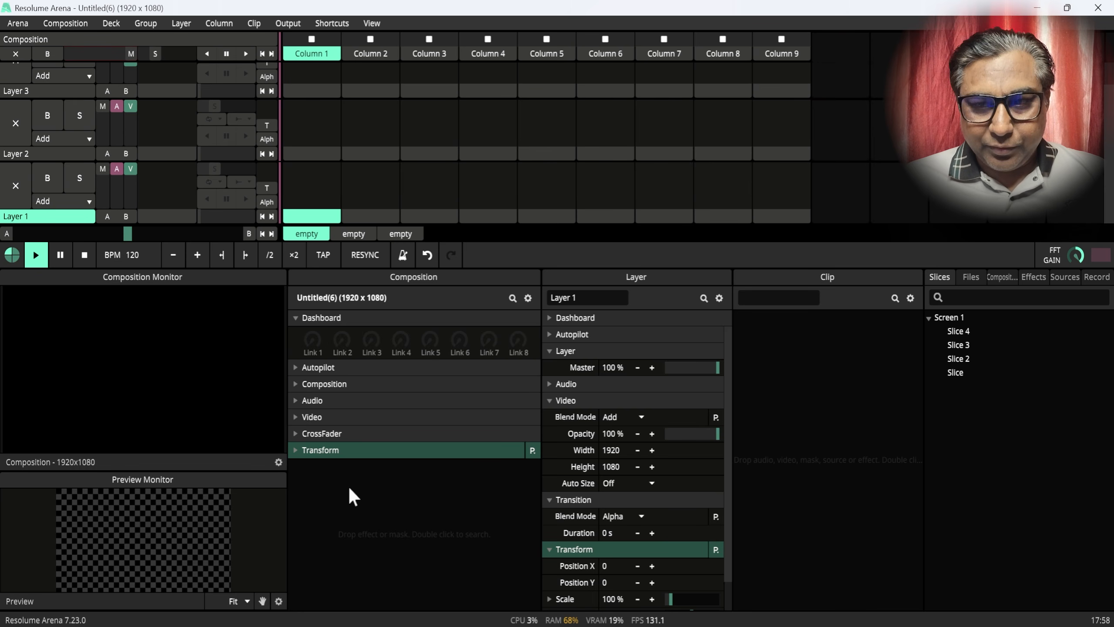
- Search the sources for "solid", place Solid Color in Layer 2 at Column 5, and trigger the clip
left_click(1067, 276)
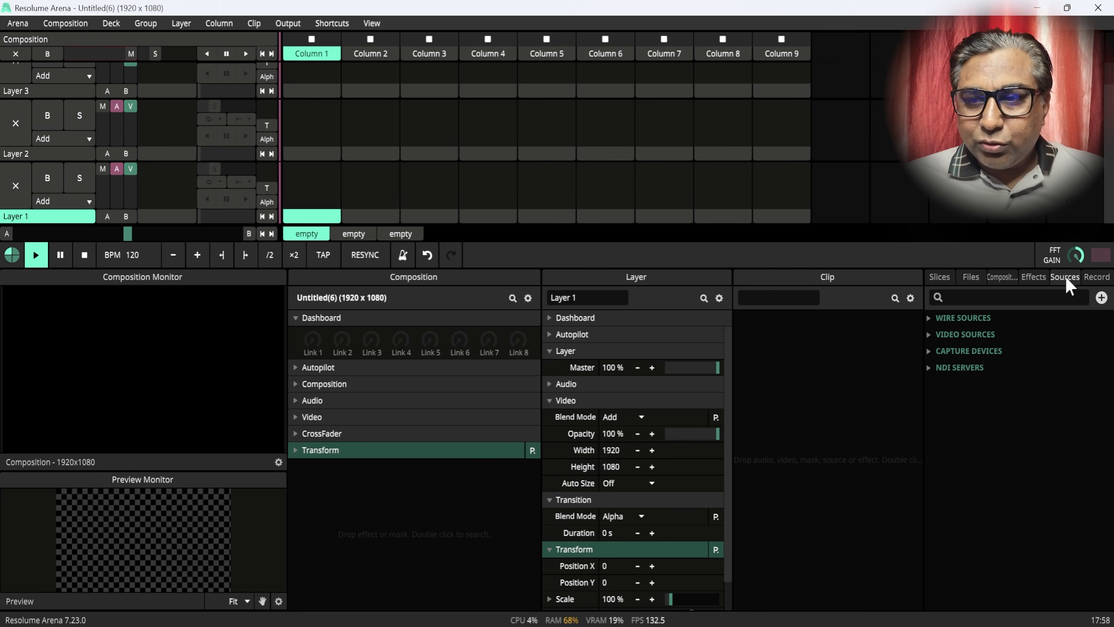
left_click(972, 298)
type("s")
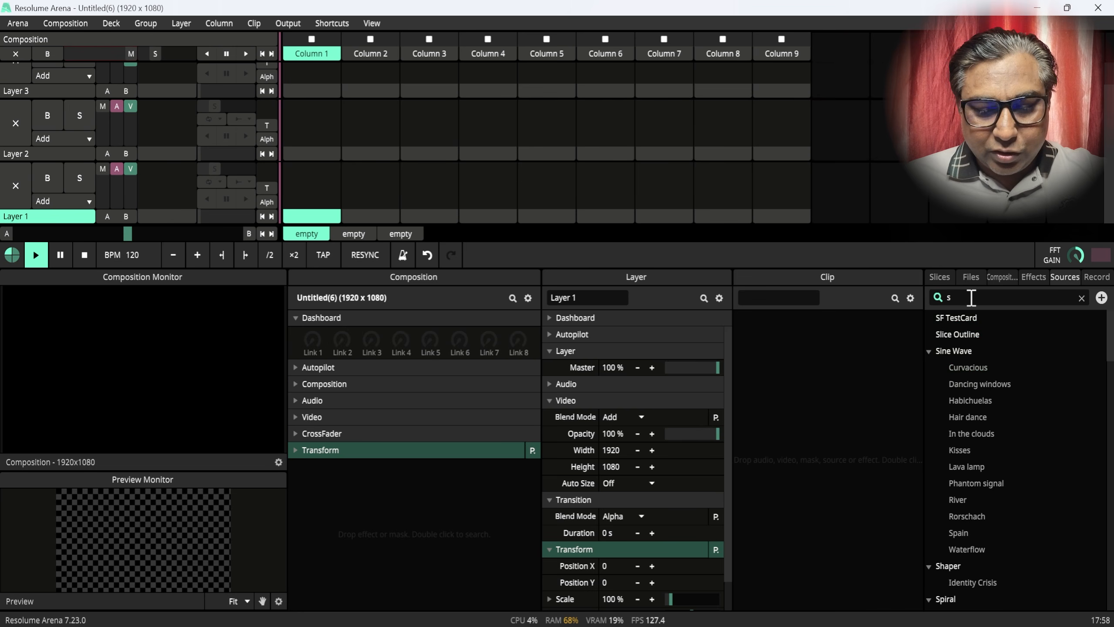
type("olid")
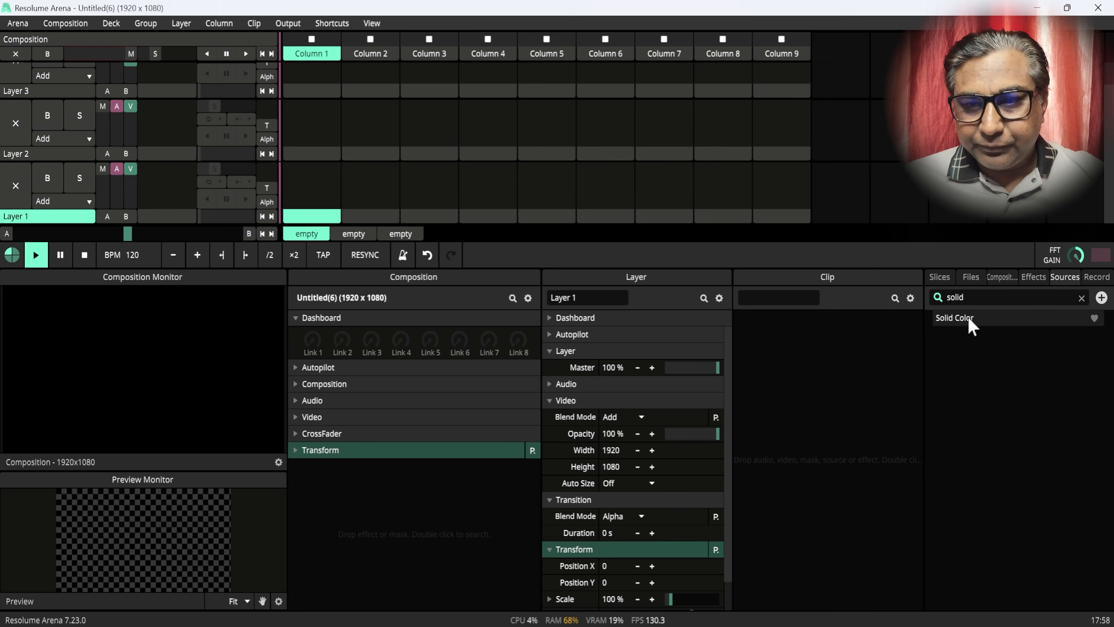
left_click_drag(968, 316, 526, 112)
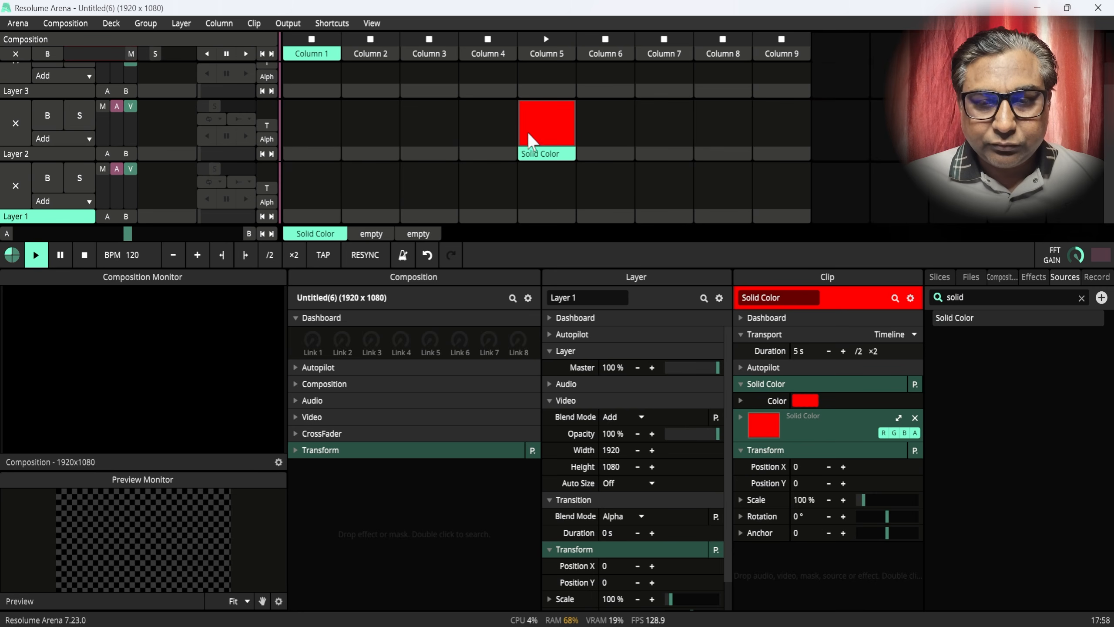
left_click(547, 127)
- Change the Solid Color clip's color to white and collapse its color settings
left_click(805, 401)
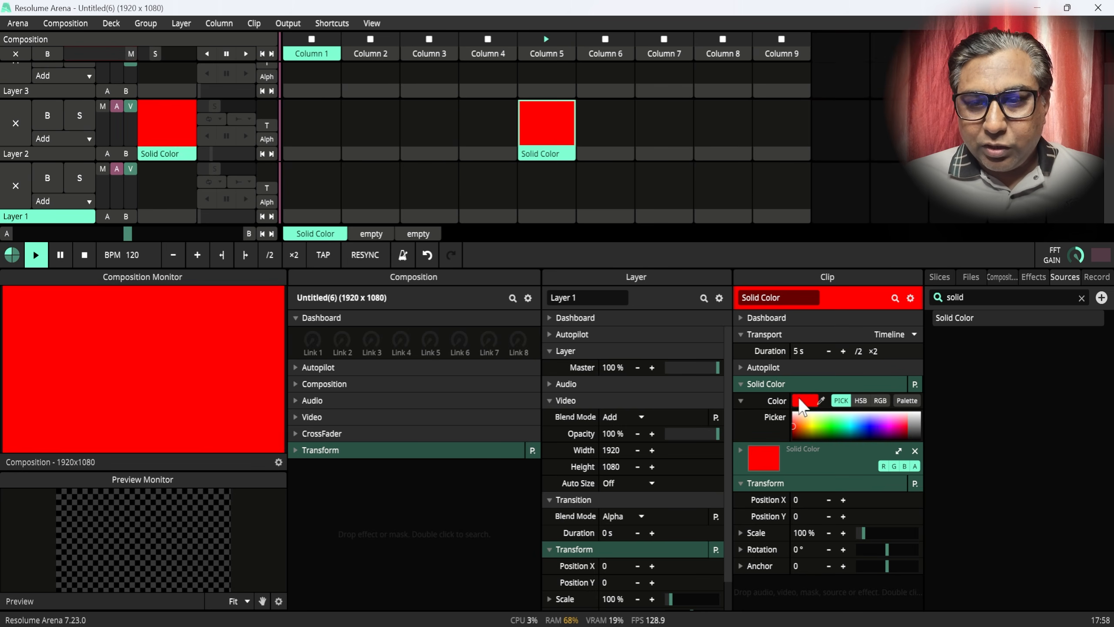
left_click(797, 414)
left_click(740, 384)
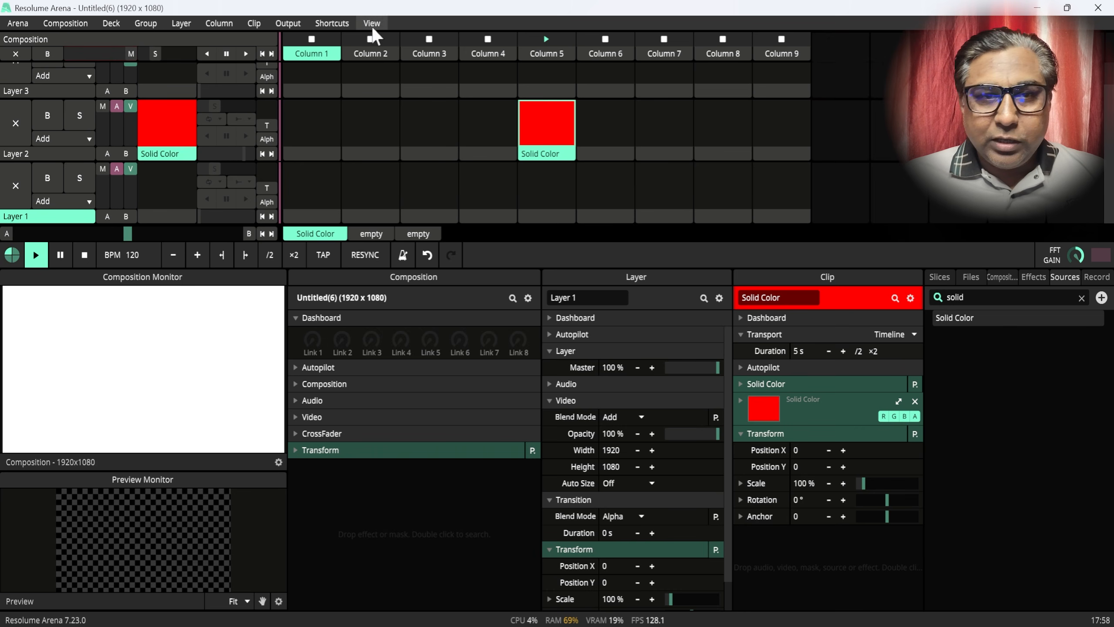
- Open the Advanced Output setup and start a new, empty preset
left_click(289, 22)
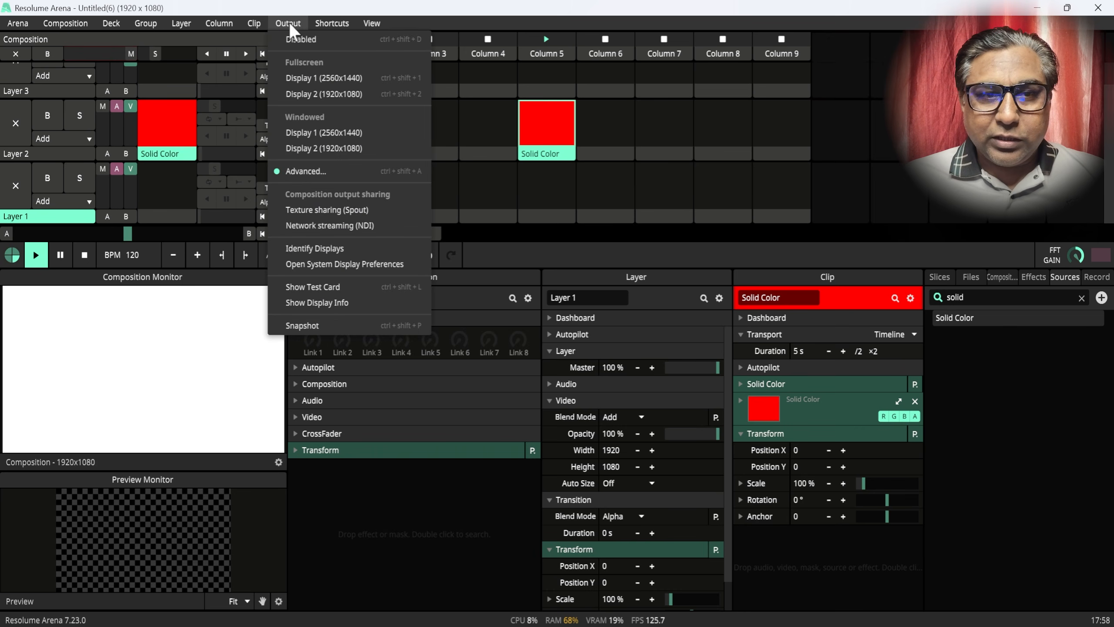
left_click(309, 173)
left_click(158, 96)
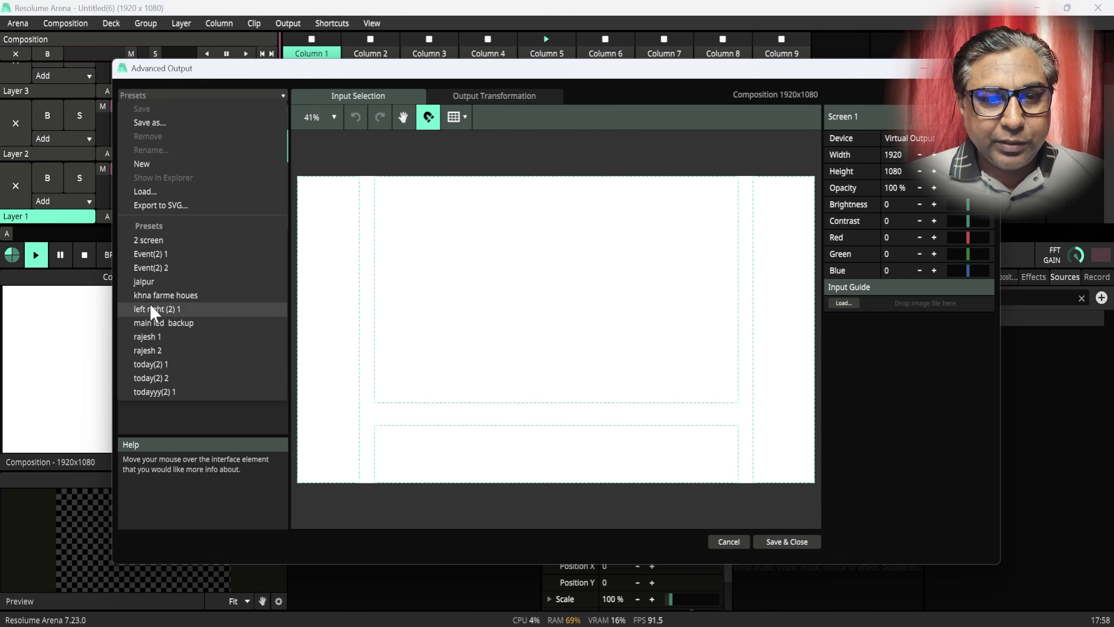
left_click(150, 165)
- Narrow the default slice in the output transformation to a full-height strip about 233 px wide along the output's left edge
left_click(493, 326)
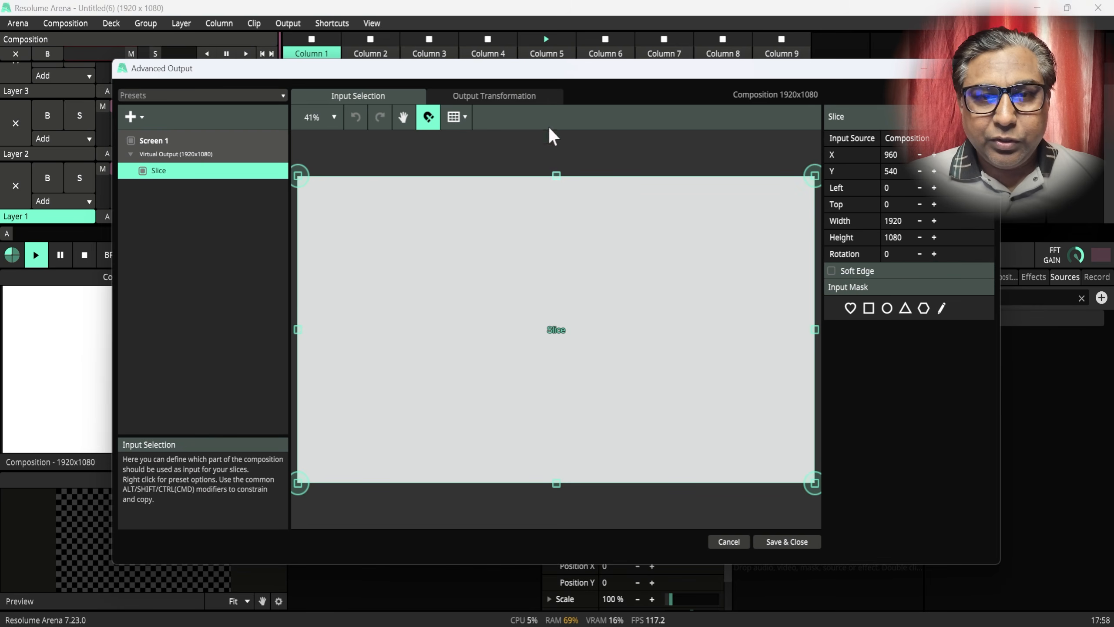
left_click(526, 98)
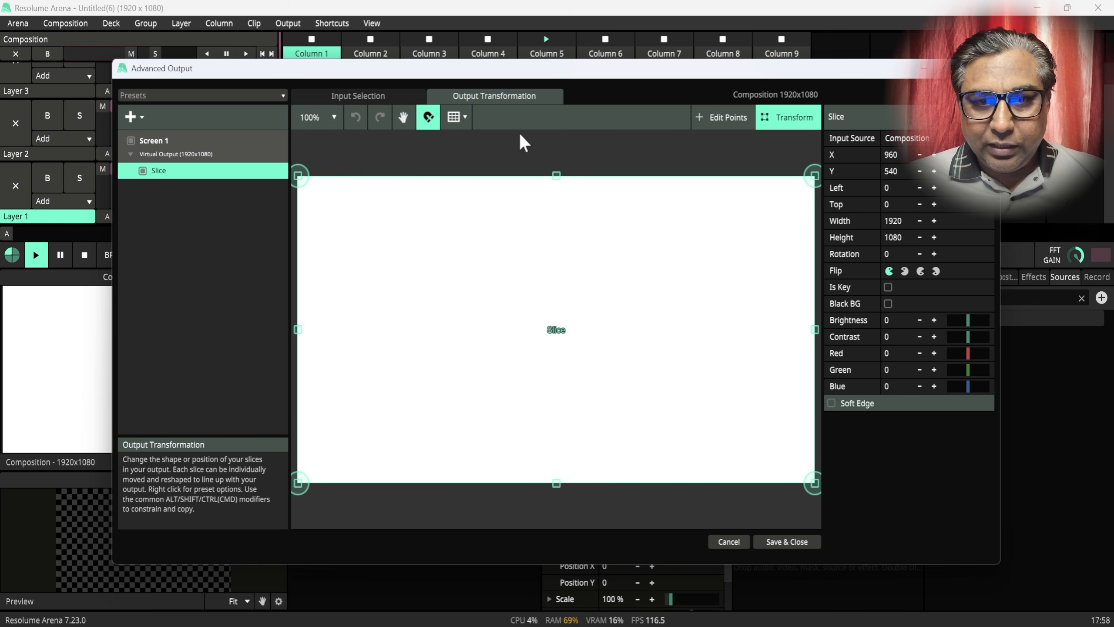
left_click_drag(814, 329, 360, 303)
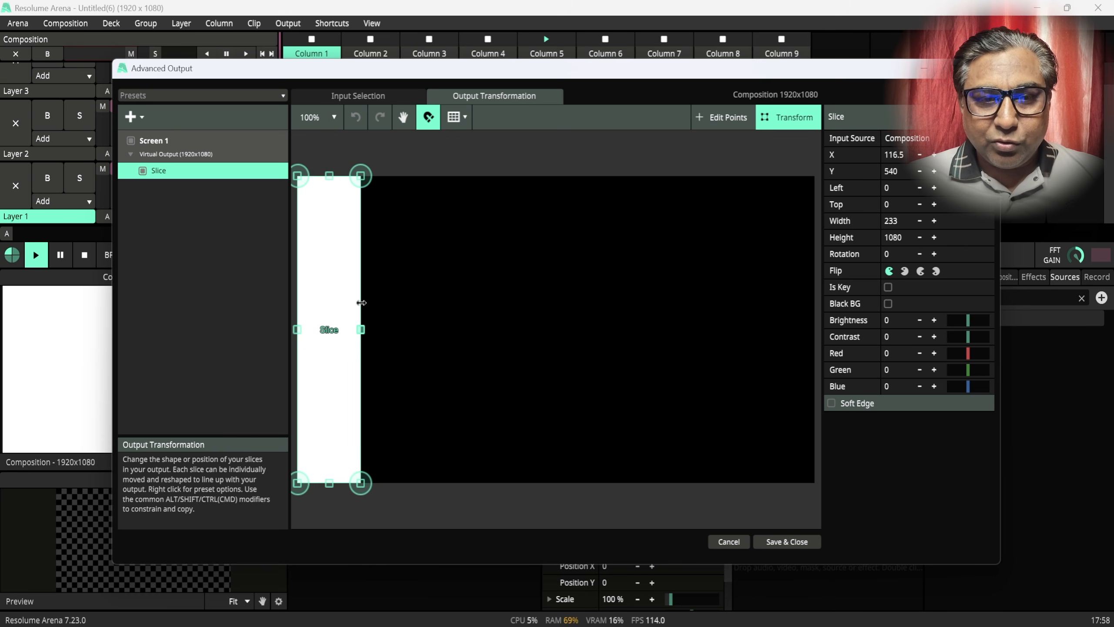
- Duplicate the left strip and place the copy along the output's right edge
right_click(326, 348)
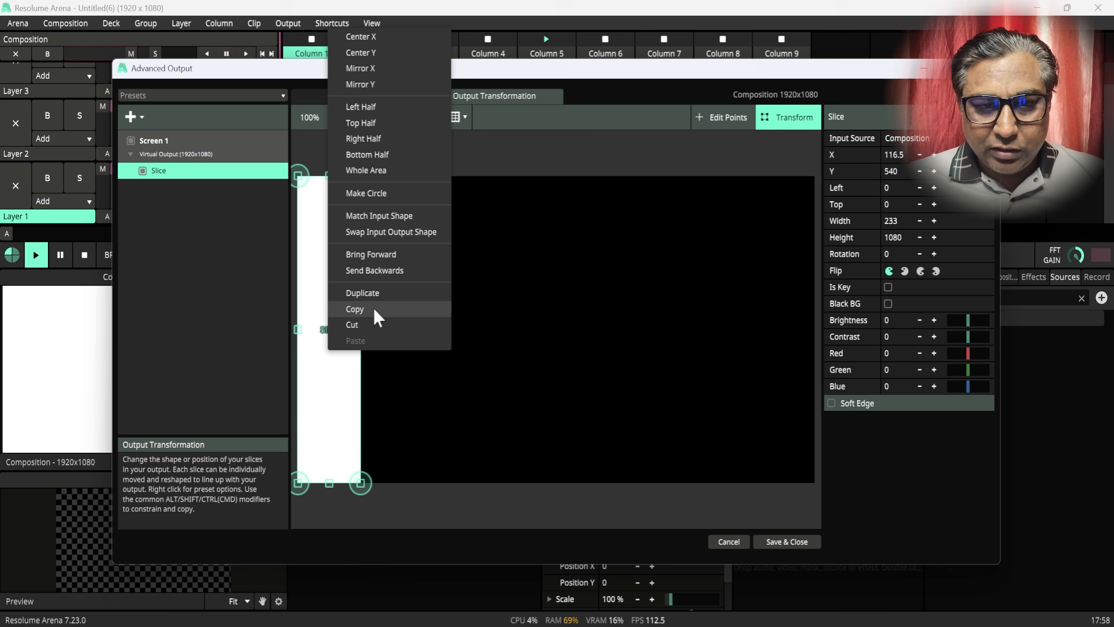
left_click(379, 293)
left_click_drag(413, 313, 373, 329)
- Duplicate the right strip, place the copy between the side strips, and resize it to about 1353 x 782 px at the top
right_click(787, 350)
left_click(713, 292)
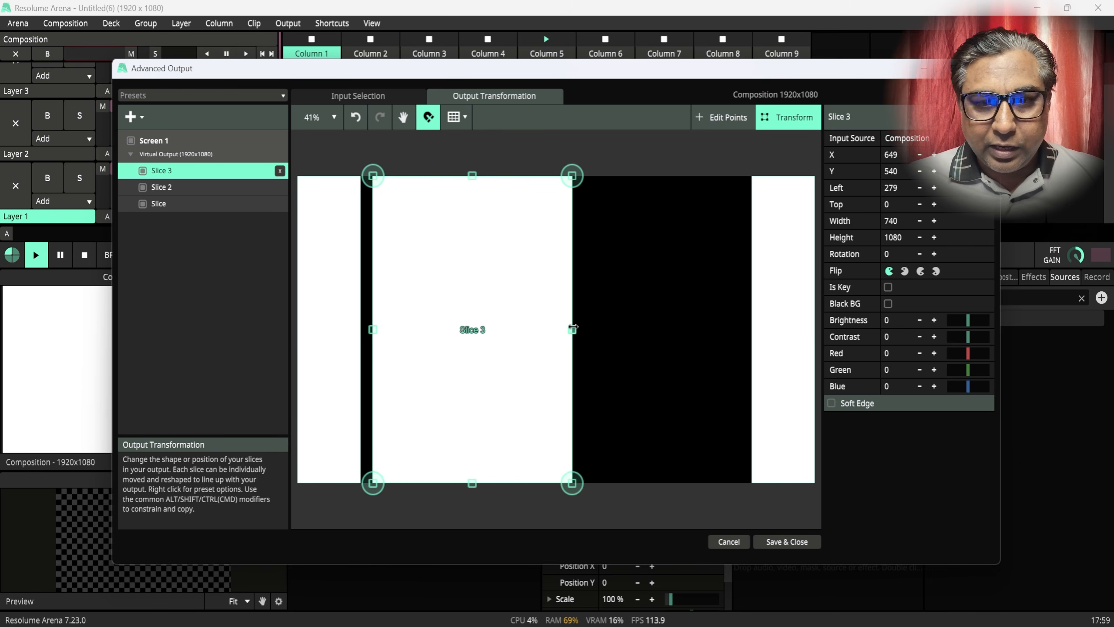
left_click_drag(574, 329, 738, 329)
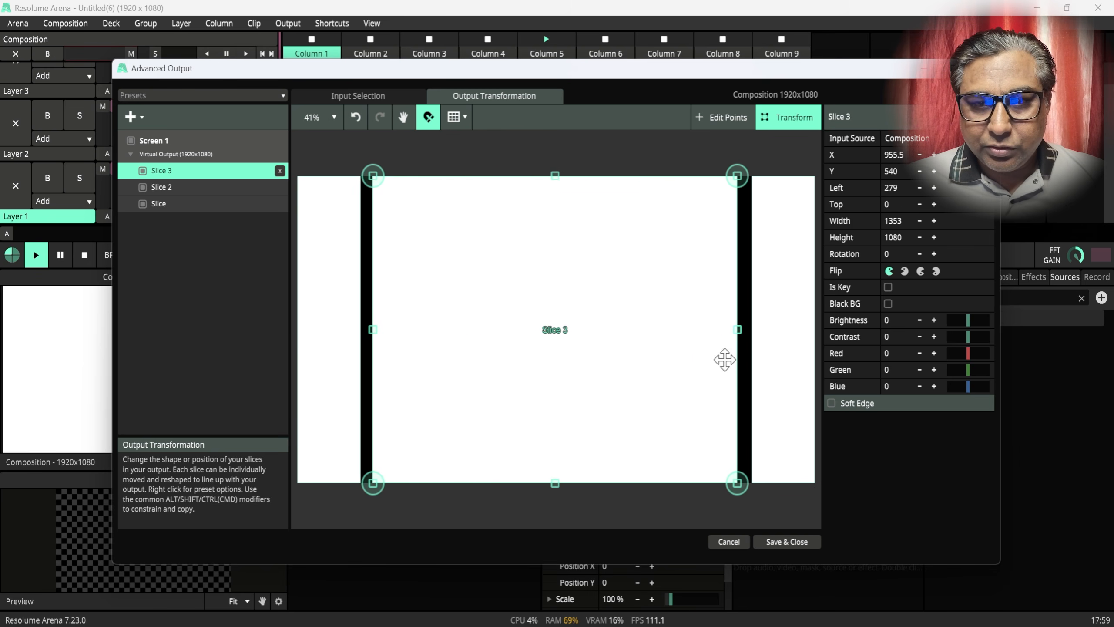
left_click_drag(555, 482, 554, 398)
- Duplicate the large center slice, move the copy to the output's bottom edge, and reduce its height to about 239 px
right_click(553, 348)
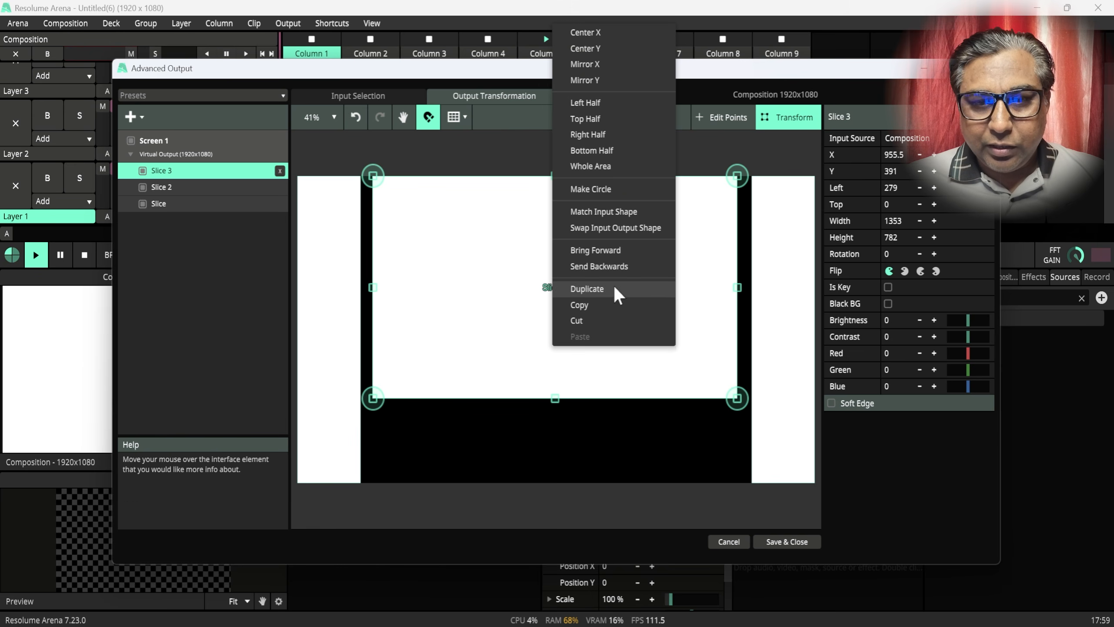
left_click(618, 294)
left_click_drag(619, 293, 601, 375)
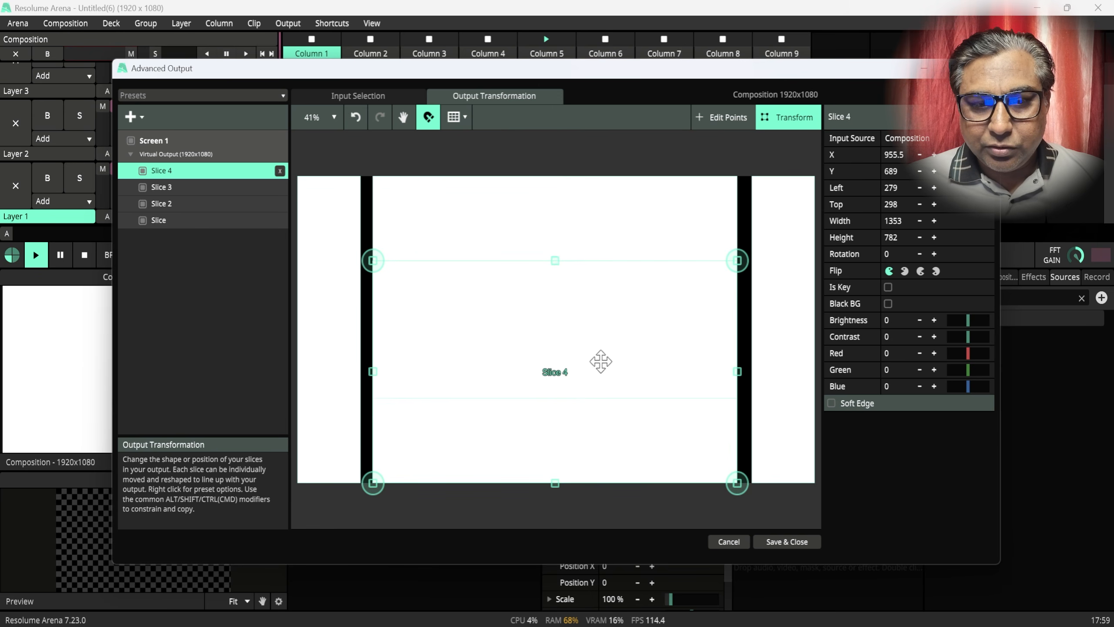
left_click(551, 258)
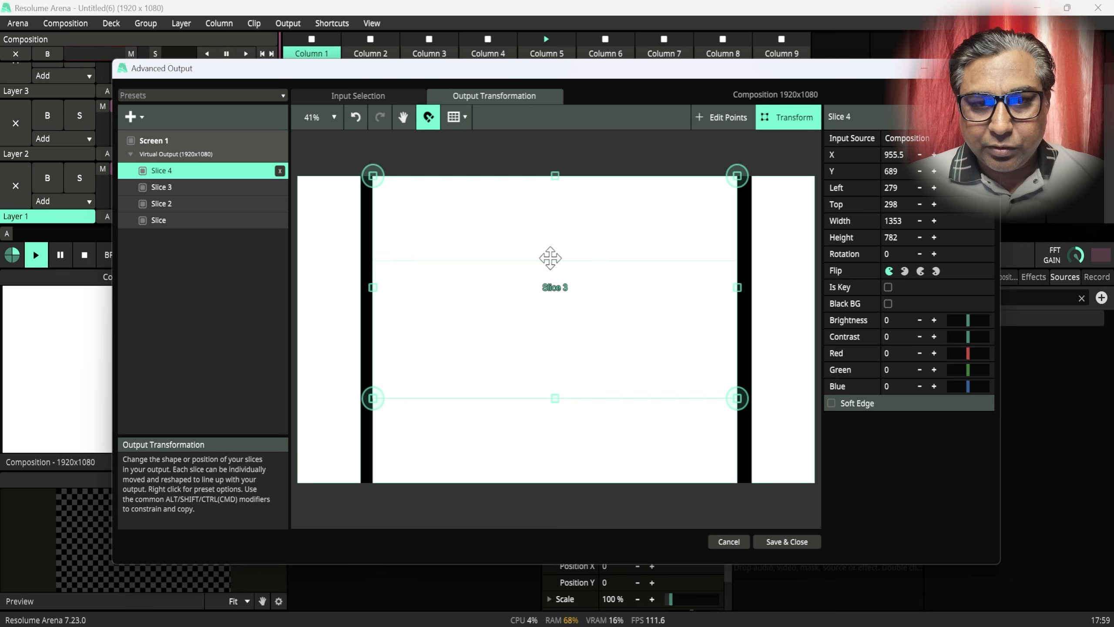
left_click(533, 446)
left_click_drag(555, 261, 555, 415)
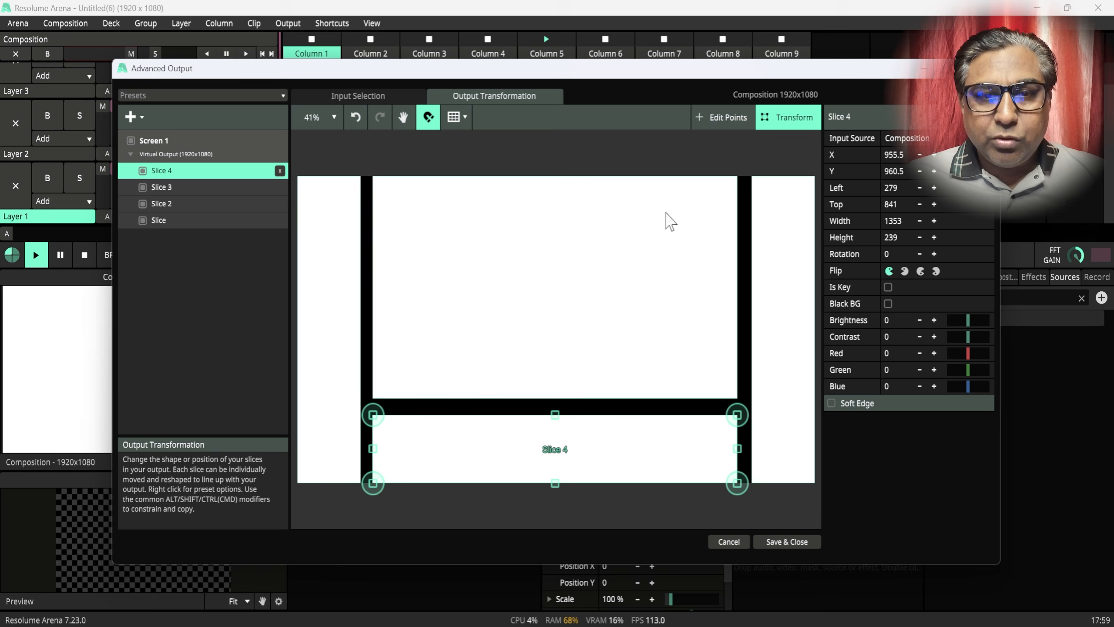
left_click(340, 329)
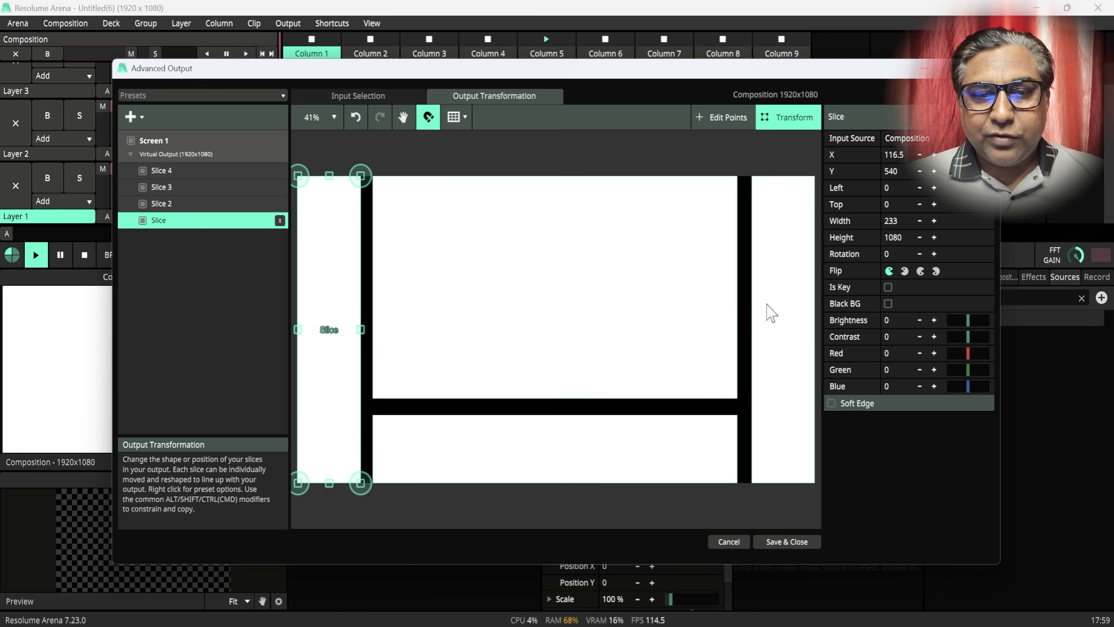
left_click(770, 313)
left_click(628, 288)
left_click(590, 446)
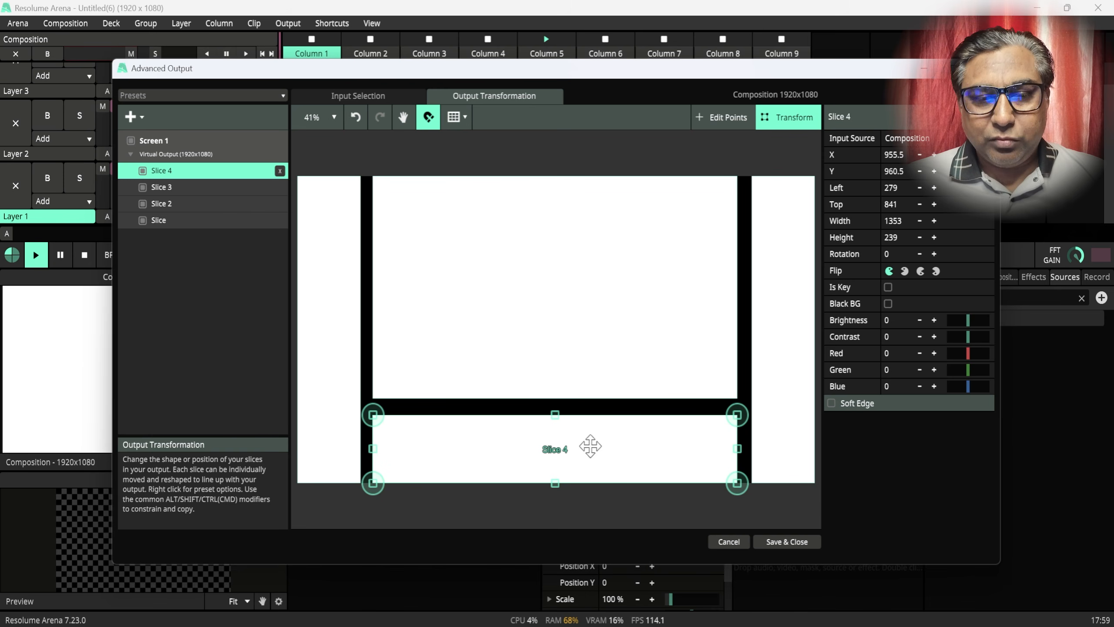
- Match the input selection of all four slices to their output shapes, and save and close the Advanced Output setup
left_click(197, 225)
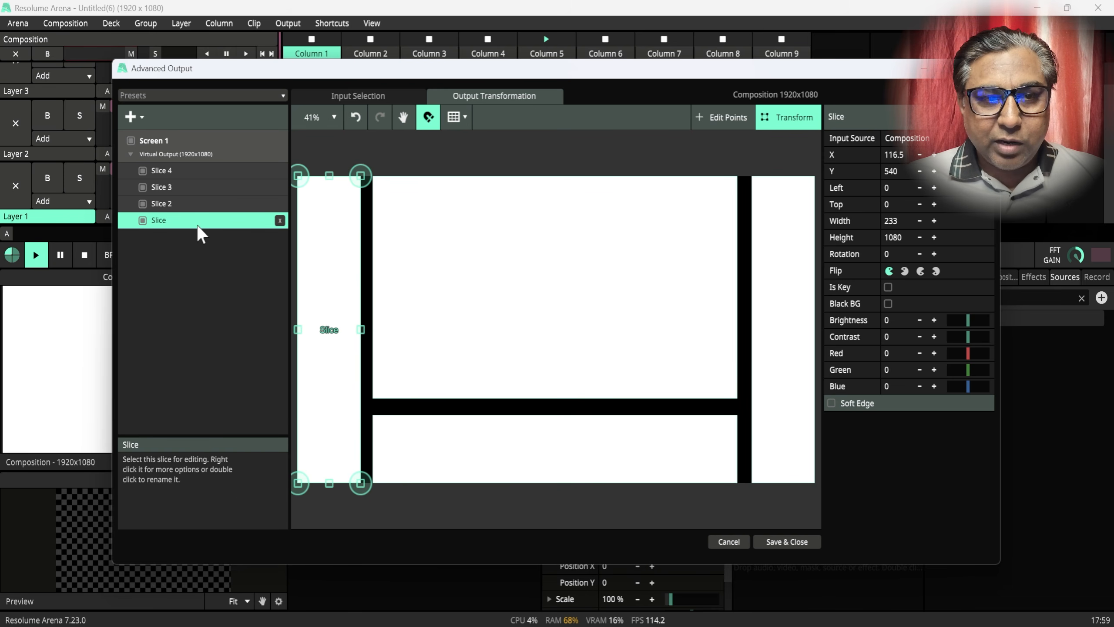
left_click(189, 171, "shift")
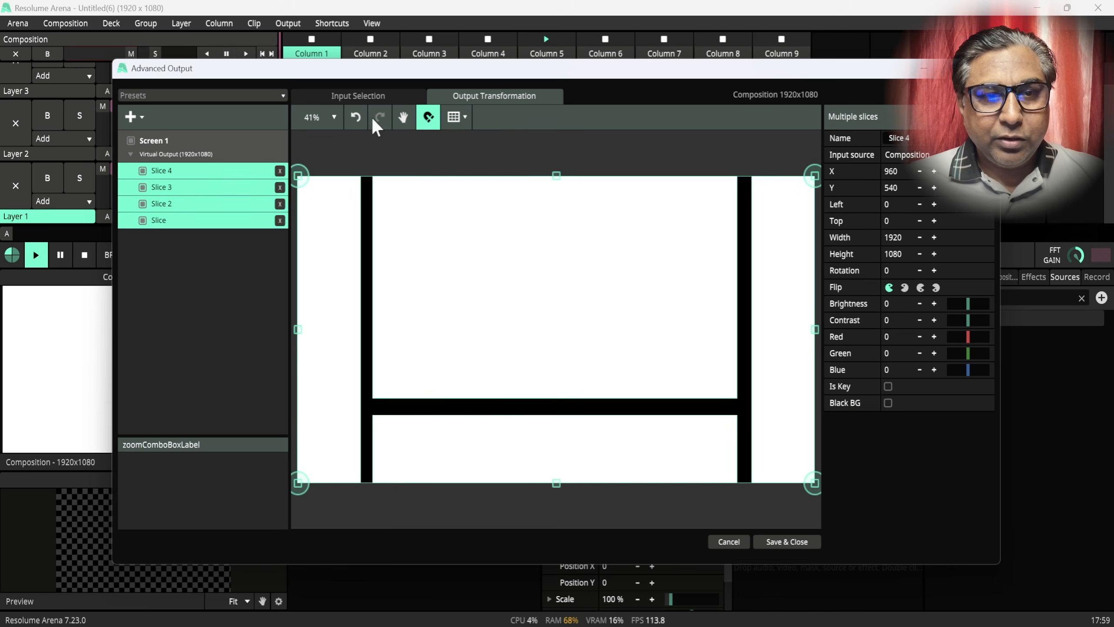
left_click(366, 94)
right_click(499, 285)
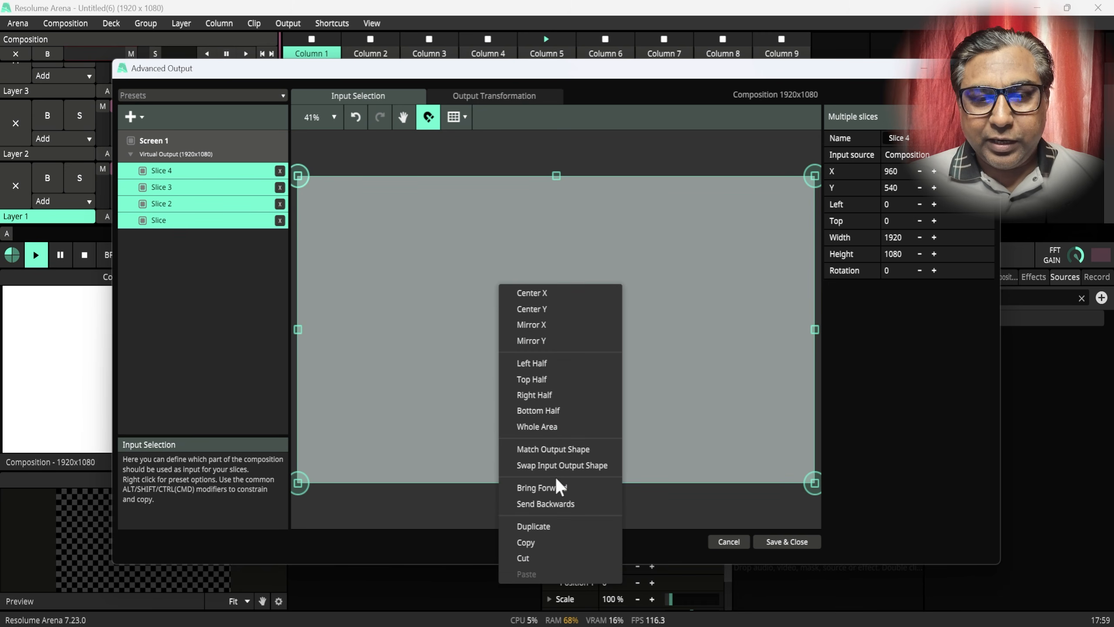
left_click(561, 447)
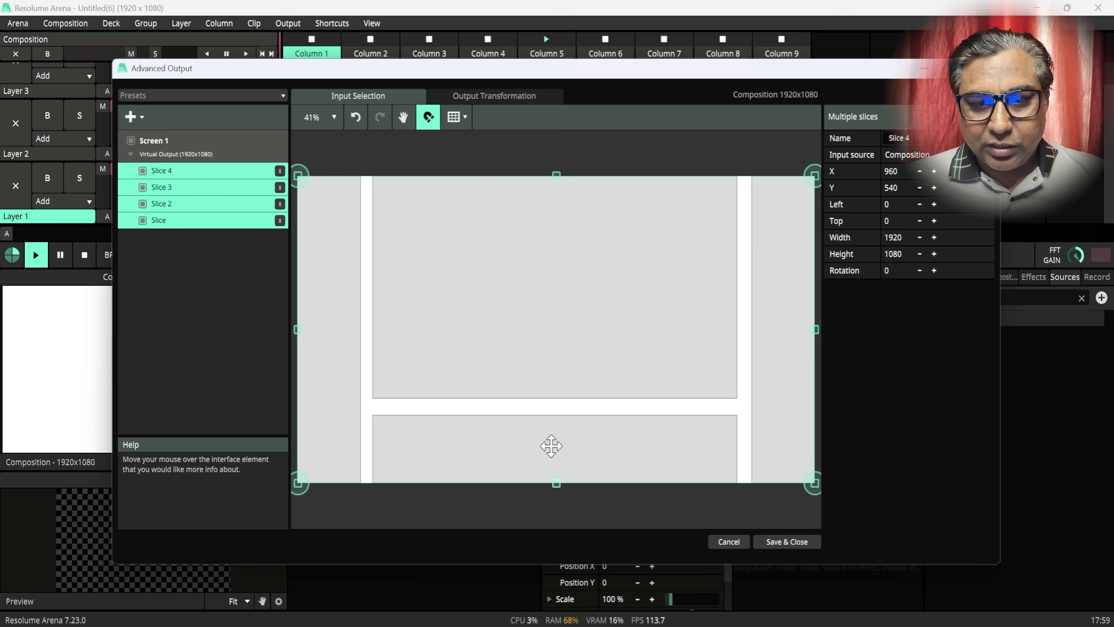
left_click(782, 543)
- Show the slices of Screen 1 in the browser and check which browser panels are enabled in the view options
left_click(939, 276)
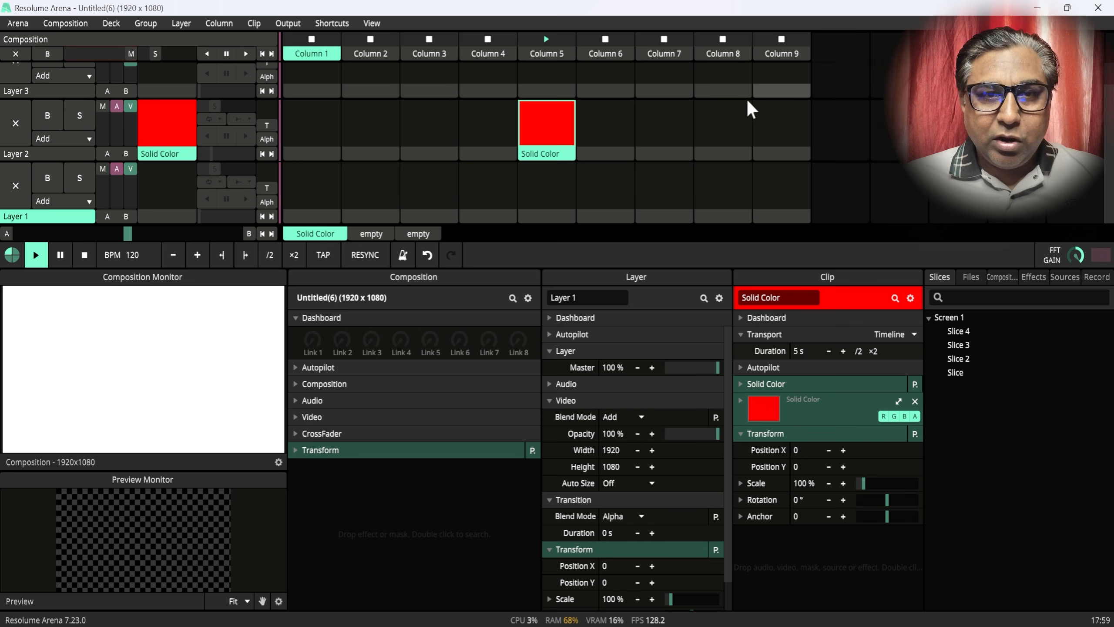
left_click(368, 21)
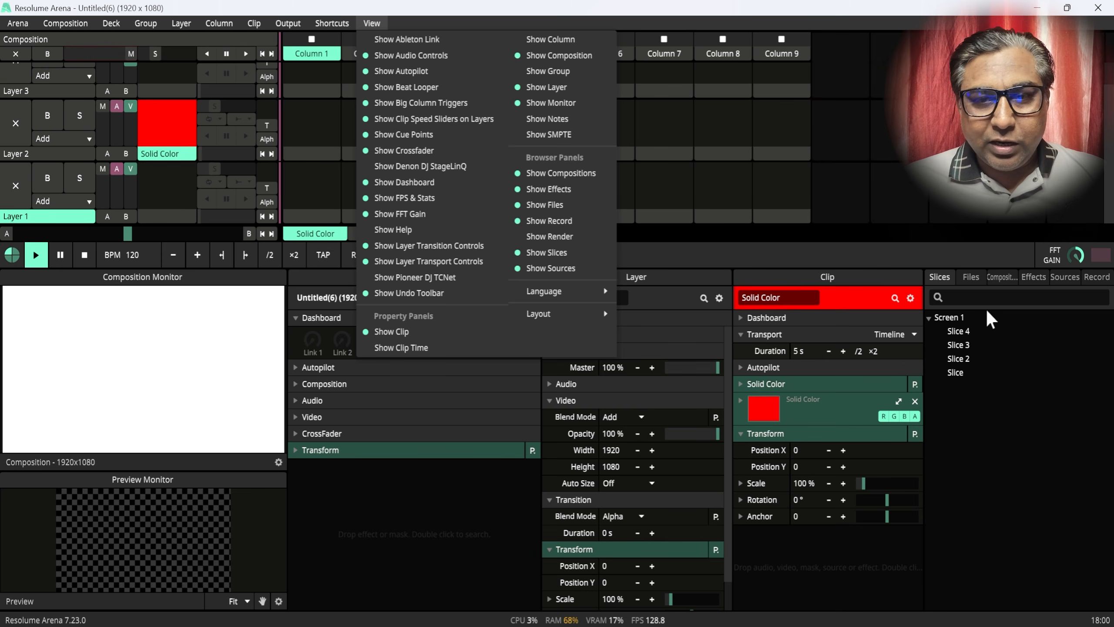
left_click(968, 251)
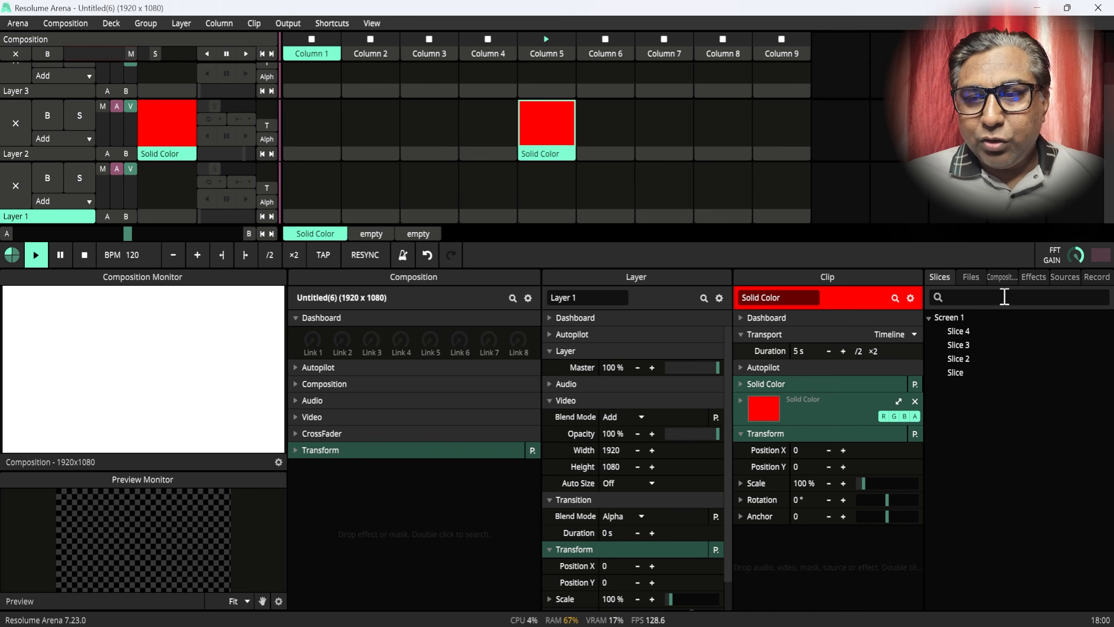
- Search the effects for "slice" and add the Slice Transform effect to the composition
left_click(1032, 277)
left_click(983, 297)
type("slice")
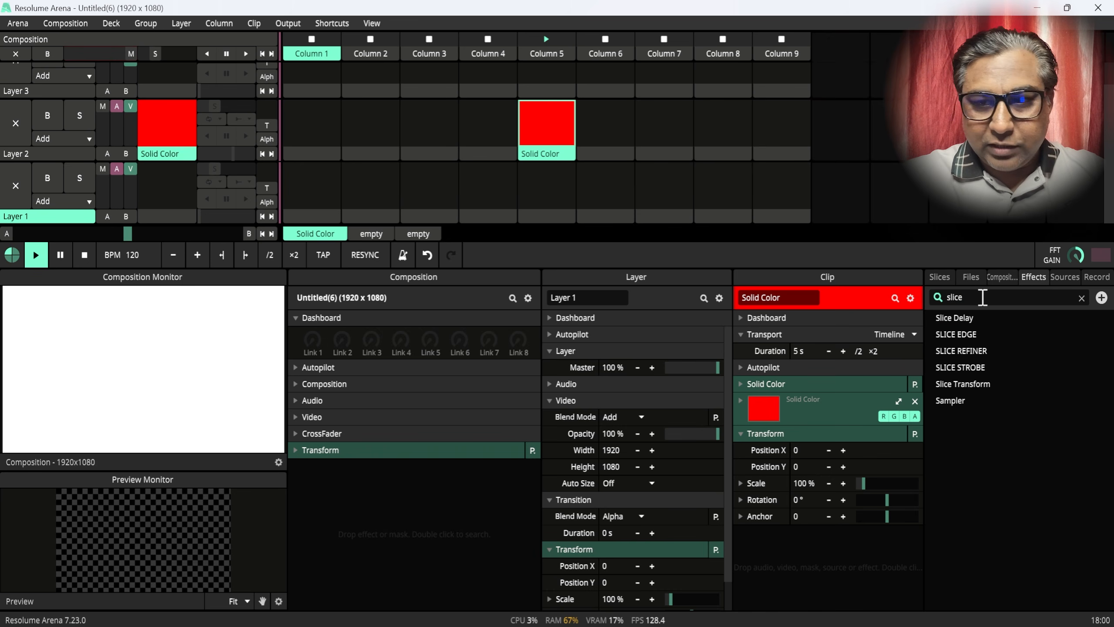
left_click_drag(973, 384, 341, 473)
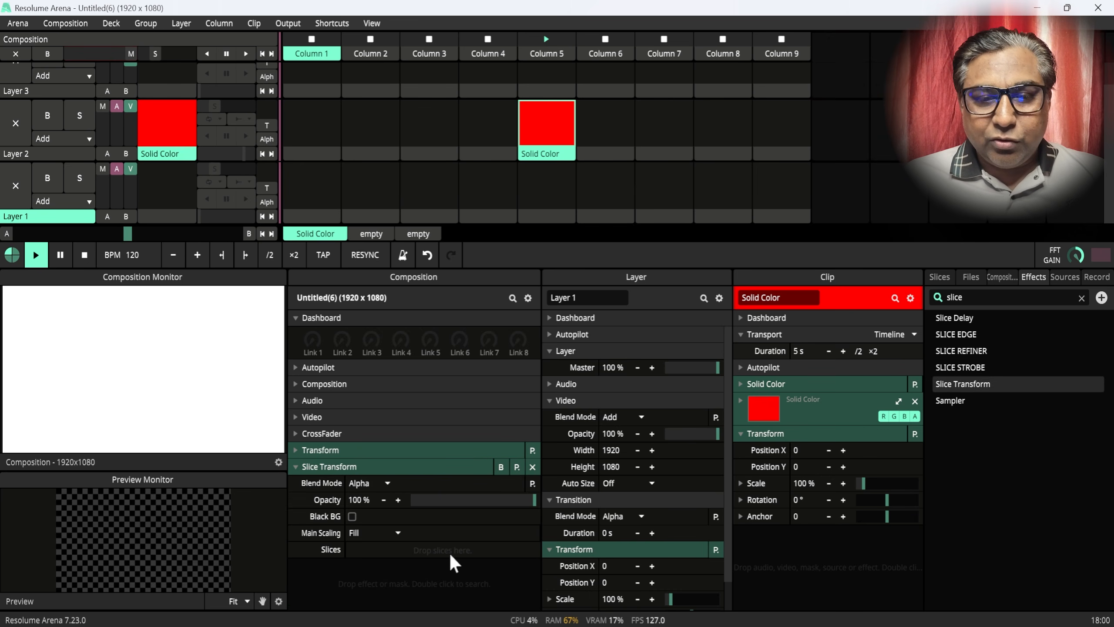
- Add all slices of Screen 1 to the composition's Slice Transform effect and enlarge the properties area
left_click(947, 276)
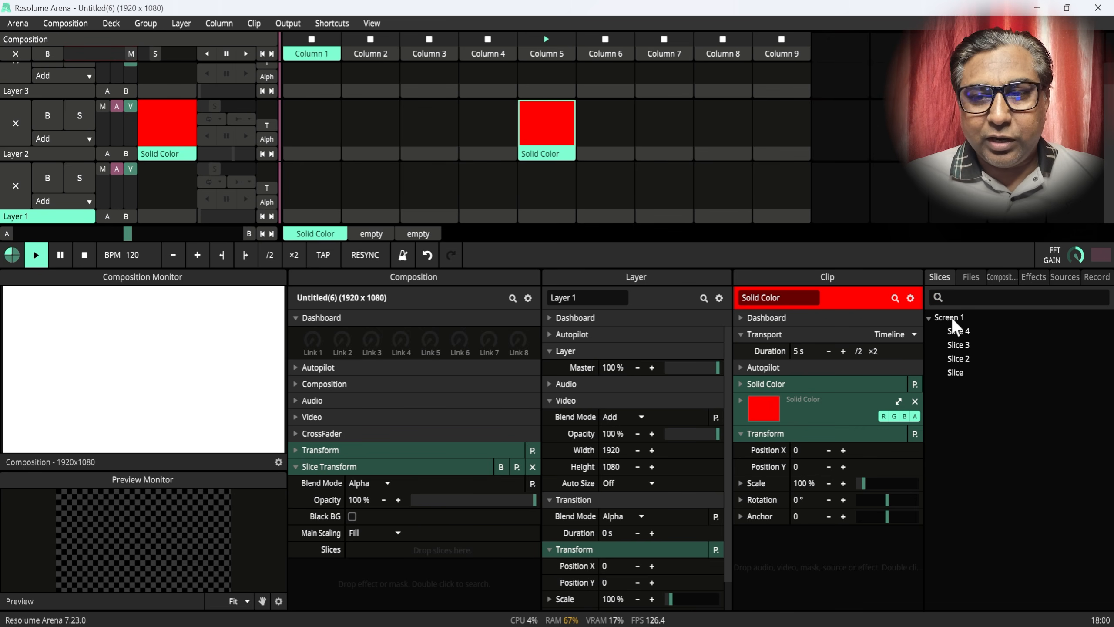
left_click_drag(952, 317, 422, 553)
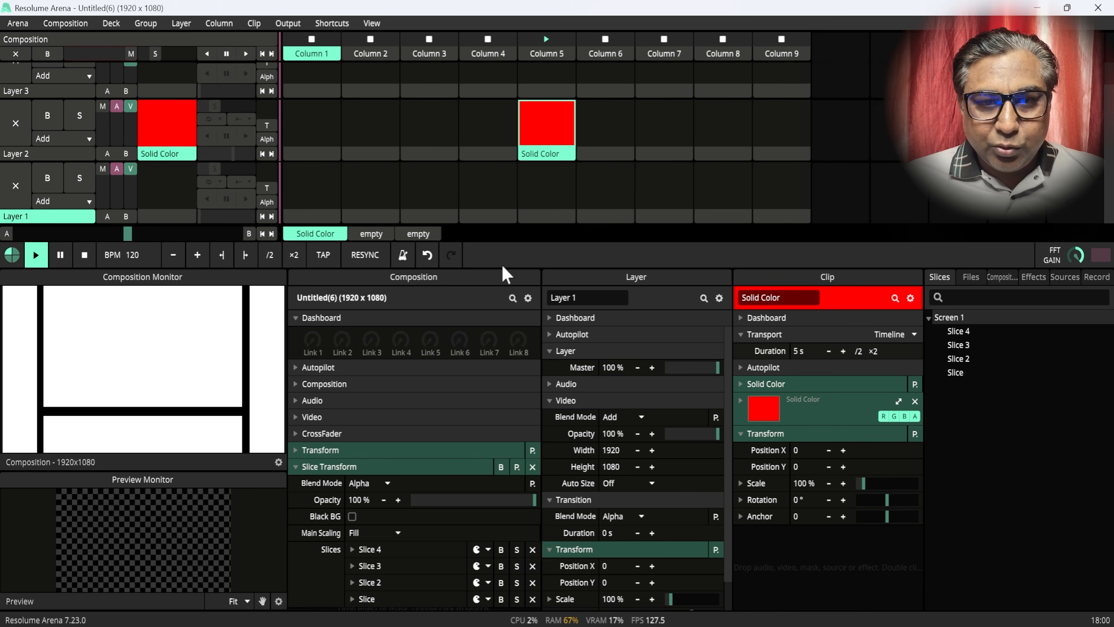
left_click_drag(503, 268, 500, 227)
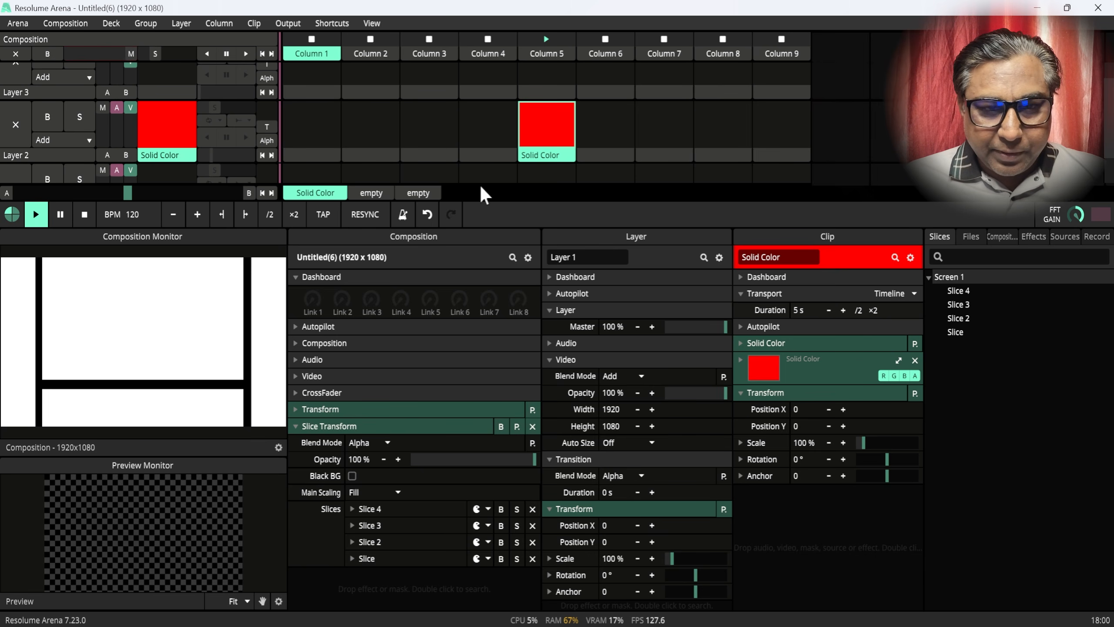
- Enlarge the properties area and expand the settings of all four slices in the composition's Slice Transform effect
left_click_drag(481, 216, 481, 157)
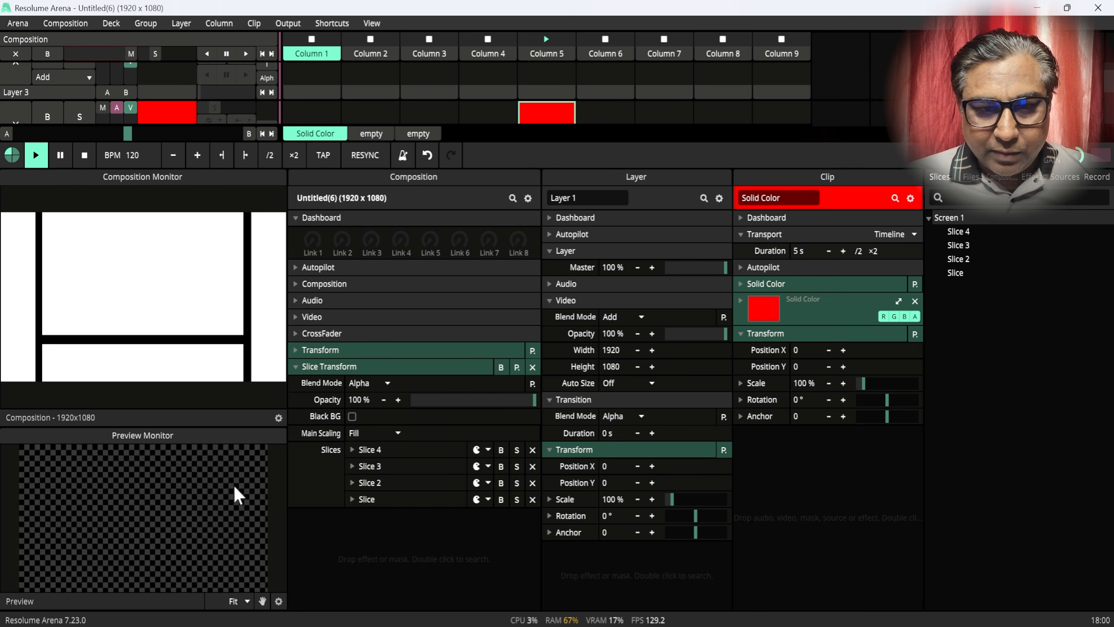
left_click(352, 450)
left_click(351, 499)
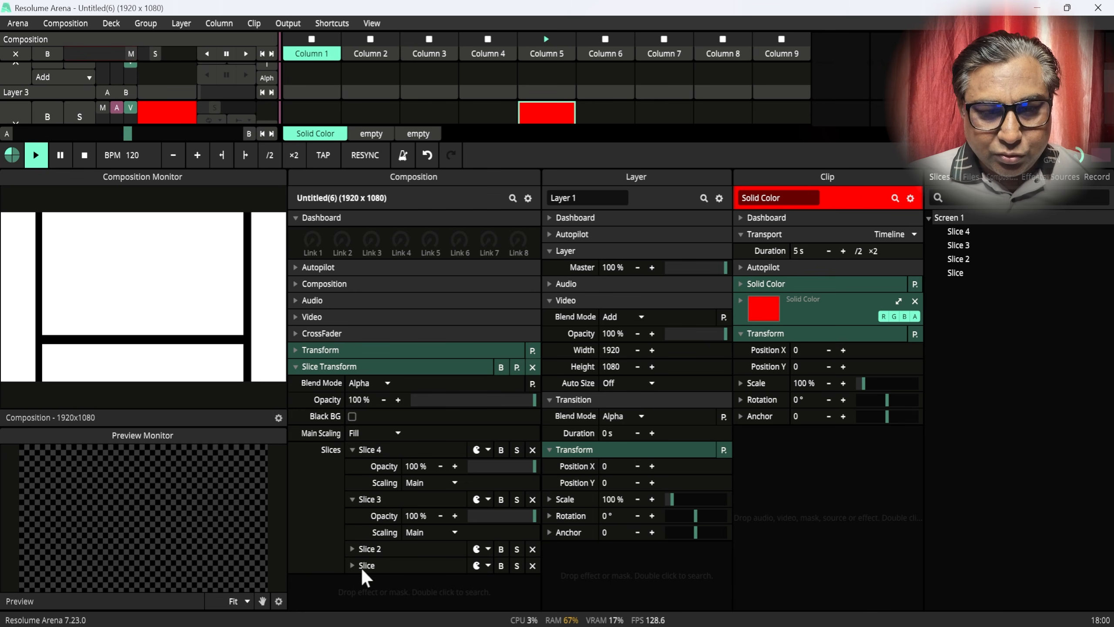
left_click(351, 549)
left_click(352, 598)
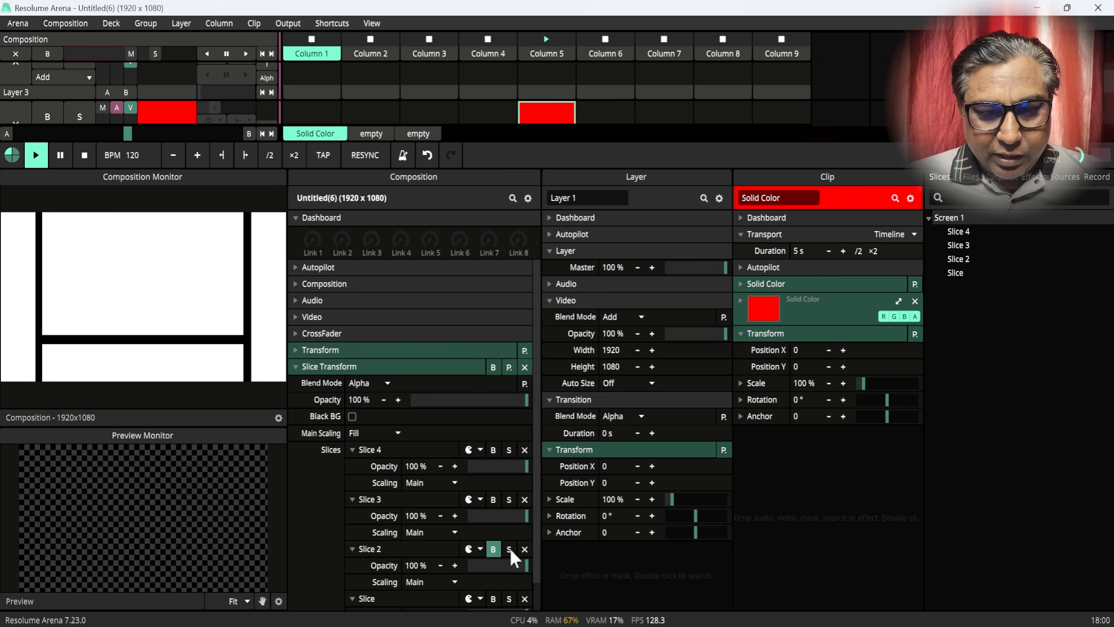
scroll(536, 515, "down", 2)
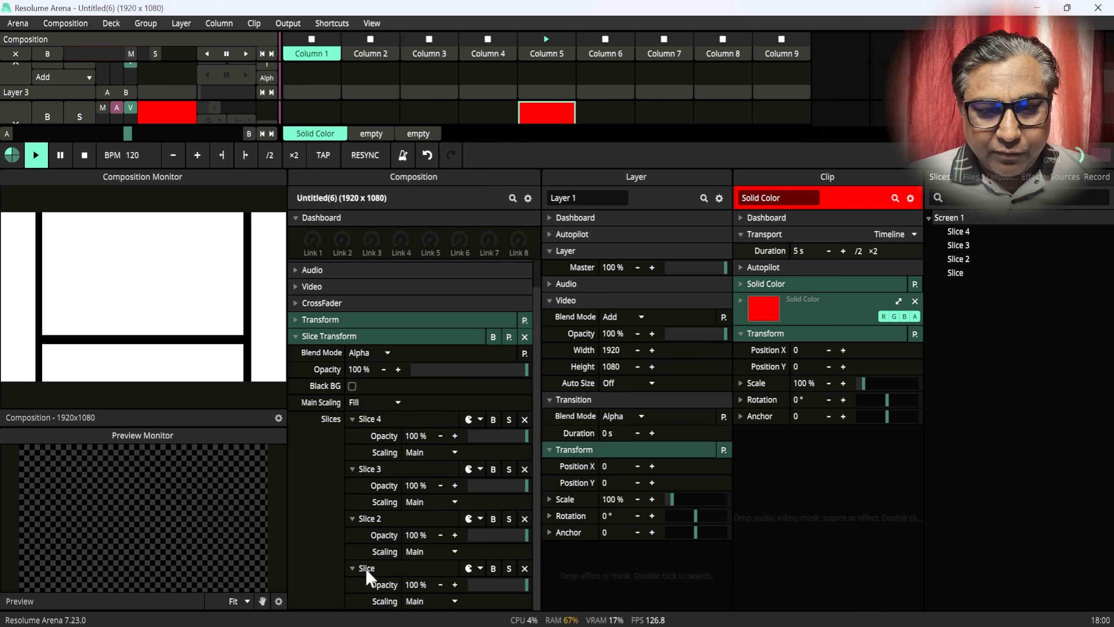
- Animate the opacity of Slice 4 and Slice 3 in the Slice Transform effect with BPM Sync
left_click(351, 435)
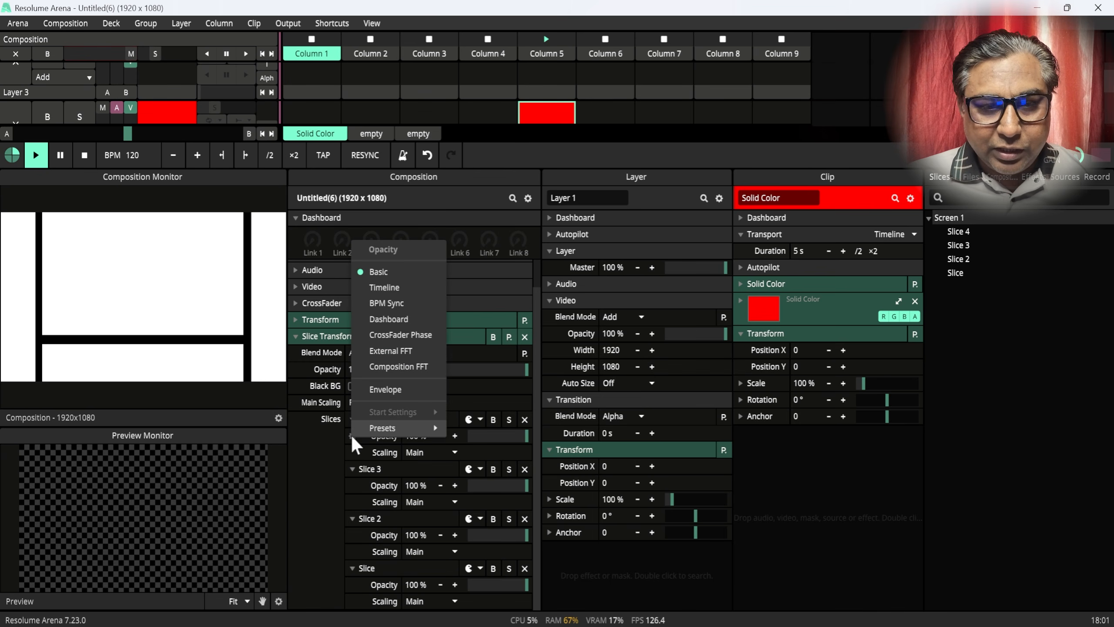
left_click(385, 302)
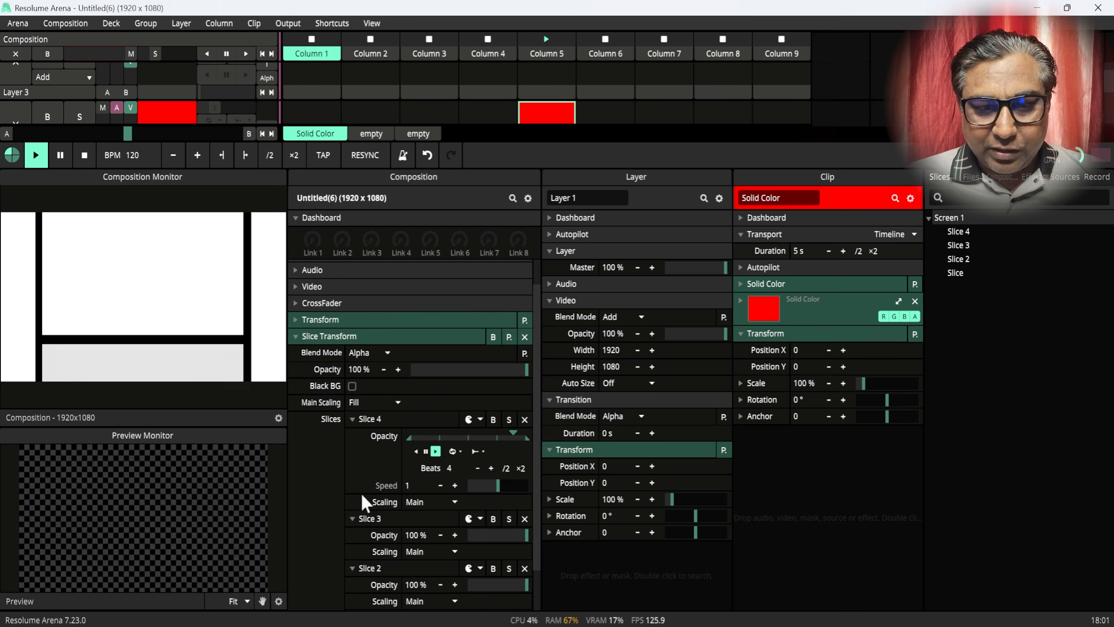
left_click(353, 532)
left_click(395, 400)
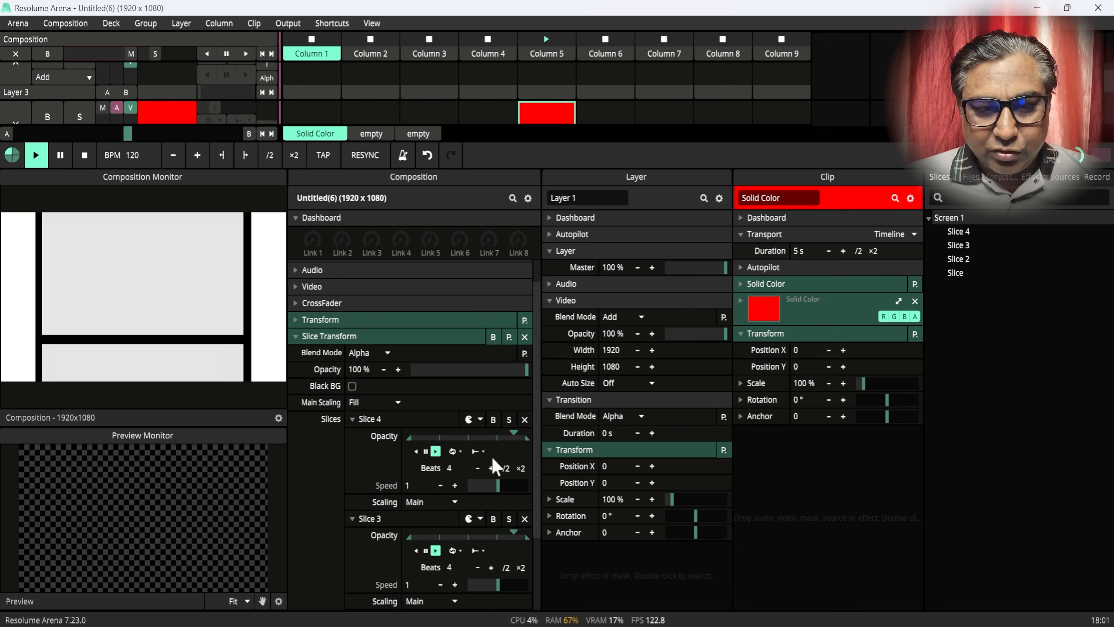
- Animate the opacity of Slice 2 and Slice in the Slice Transform effect with BPM Sync
left_click_drag(536, 437, 536, 519)
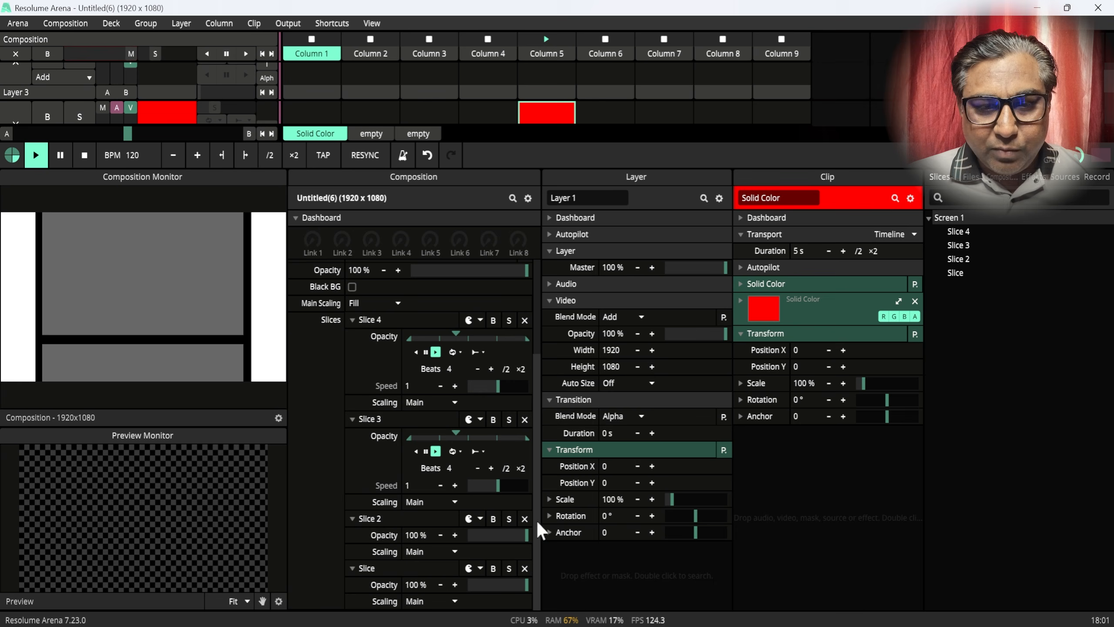
left_click(352, 533)
left_click(396, 403)
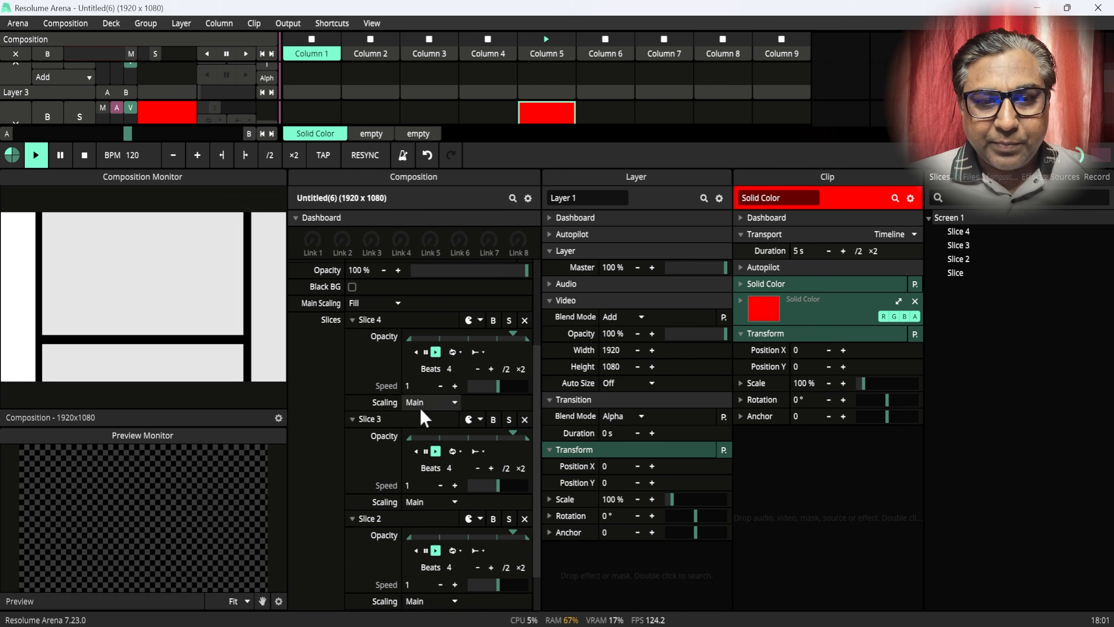
left_click_drag(533, 438, 534, 519)
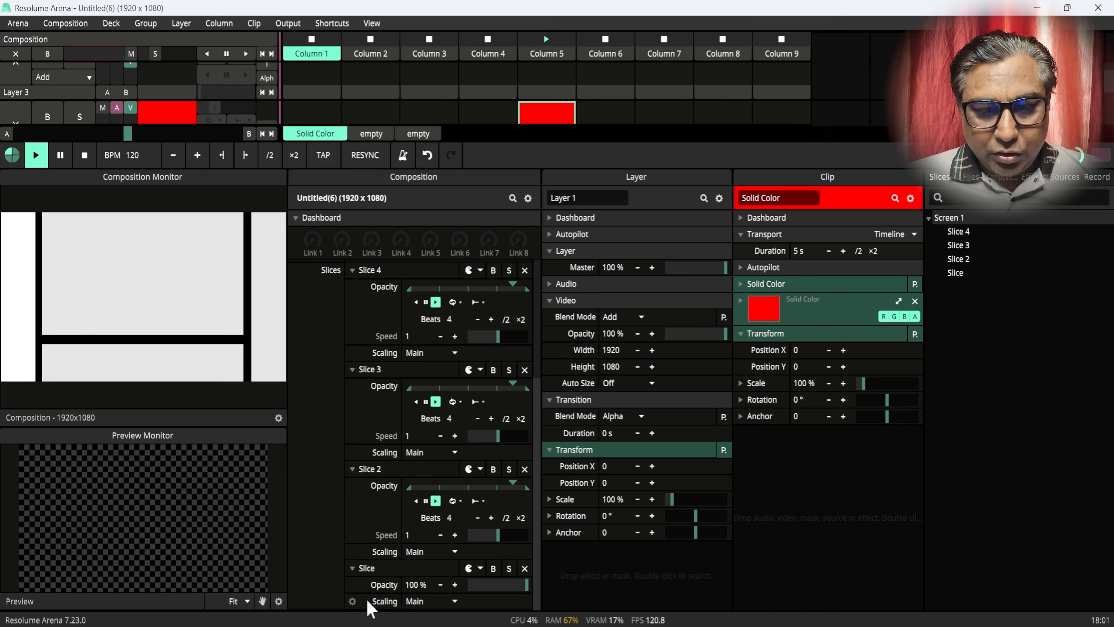
left_click(352, 585)
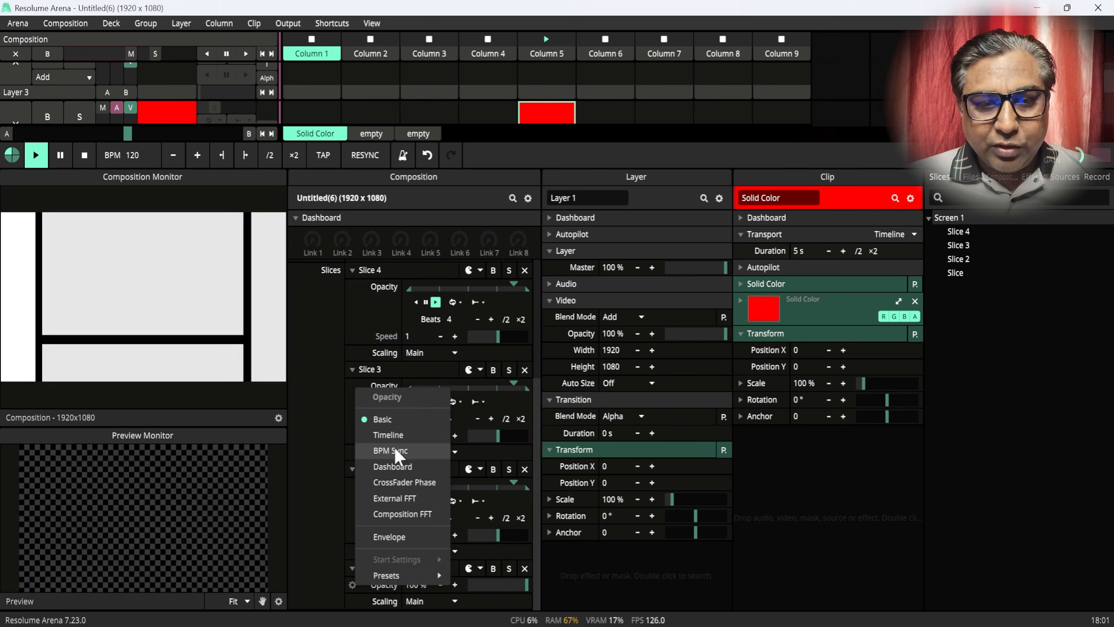
left_click(394, 450)
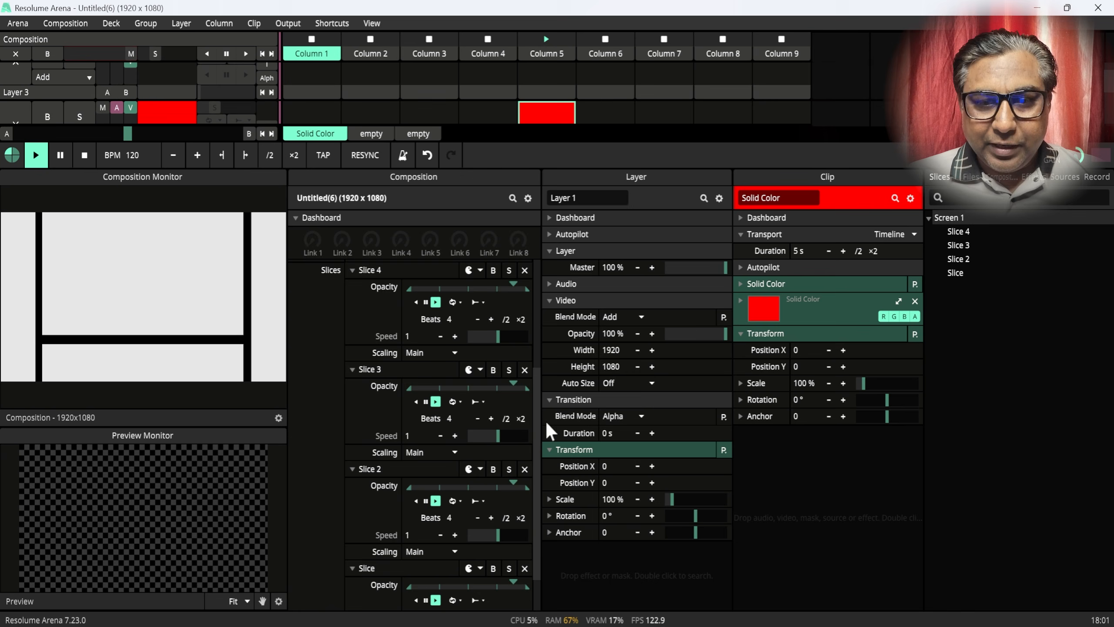
- Set the composition's tempo to 500 BPM
left_click_drag(533, 421, 536, 322)
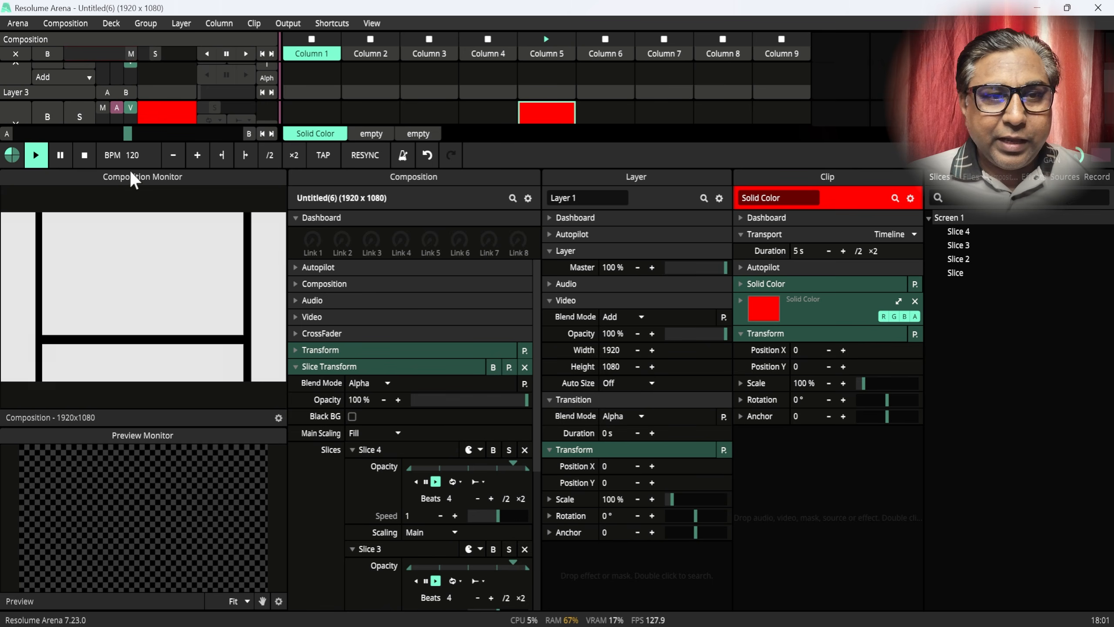
double_click(127, 155)
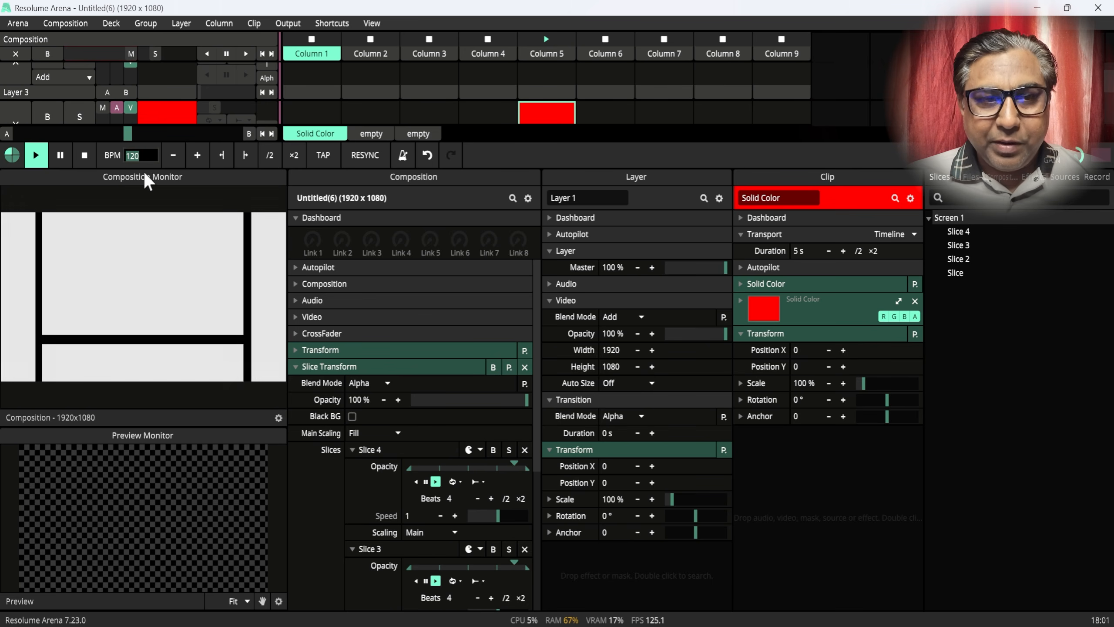
type("500")
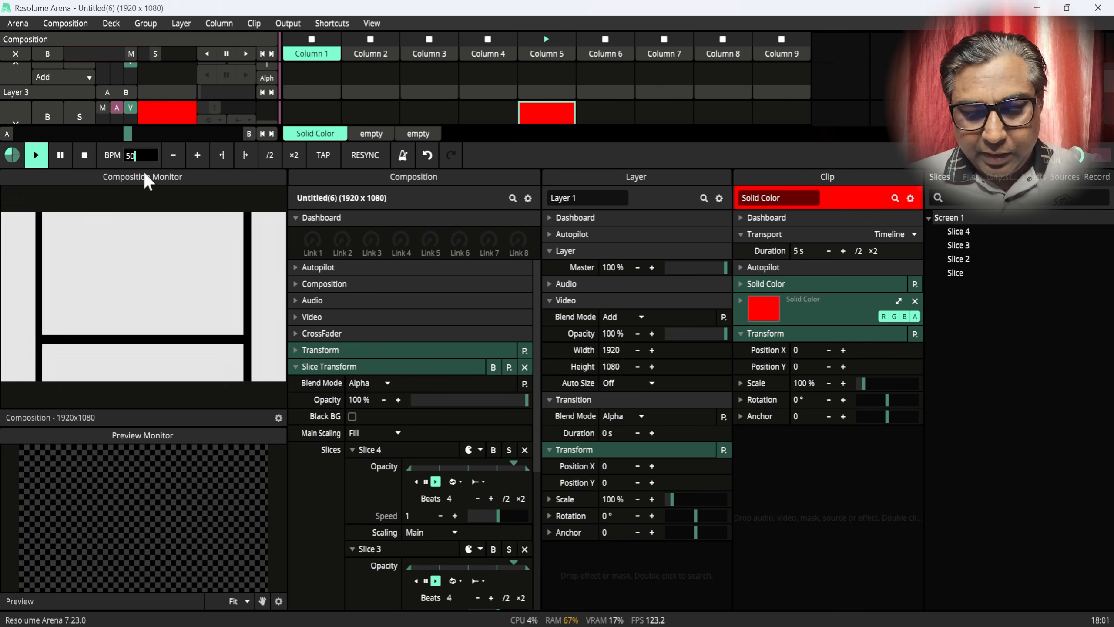
key("Return")
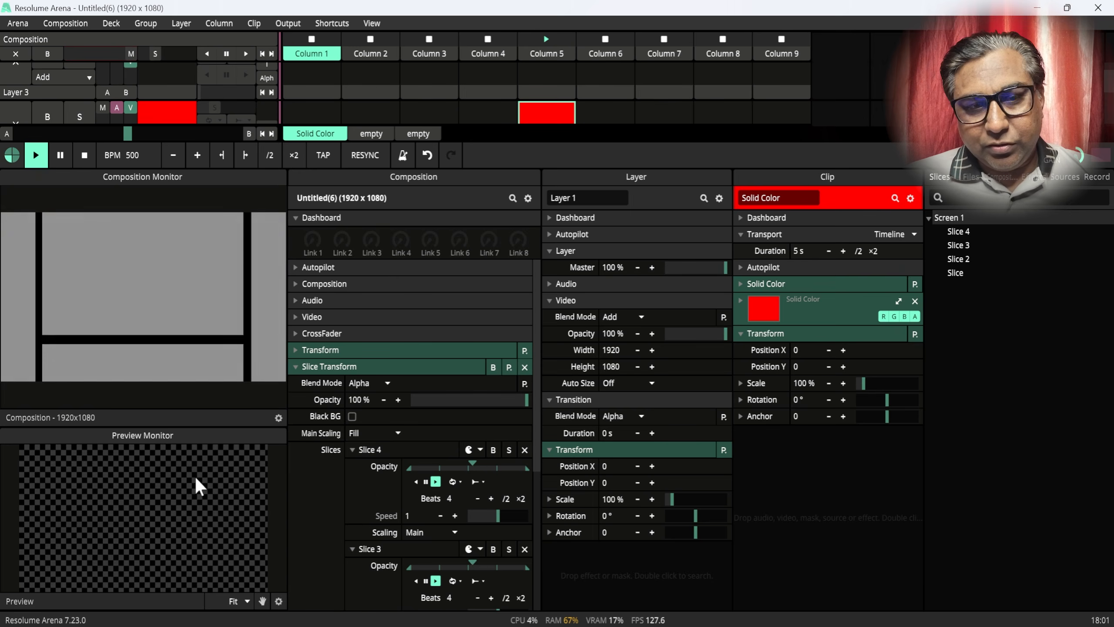
- Collapse the composition's Slice Transform effect and bypass it
left_click(293, 366)
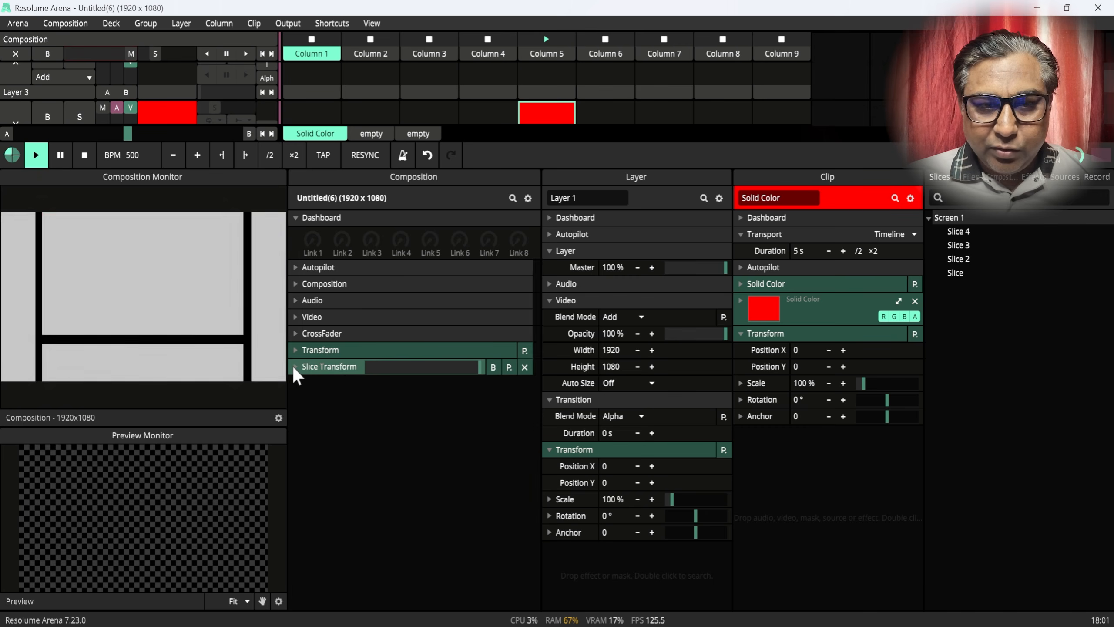
left_click(501, 367)
left_click(501, 367)
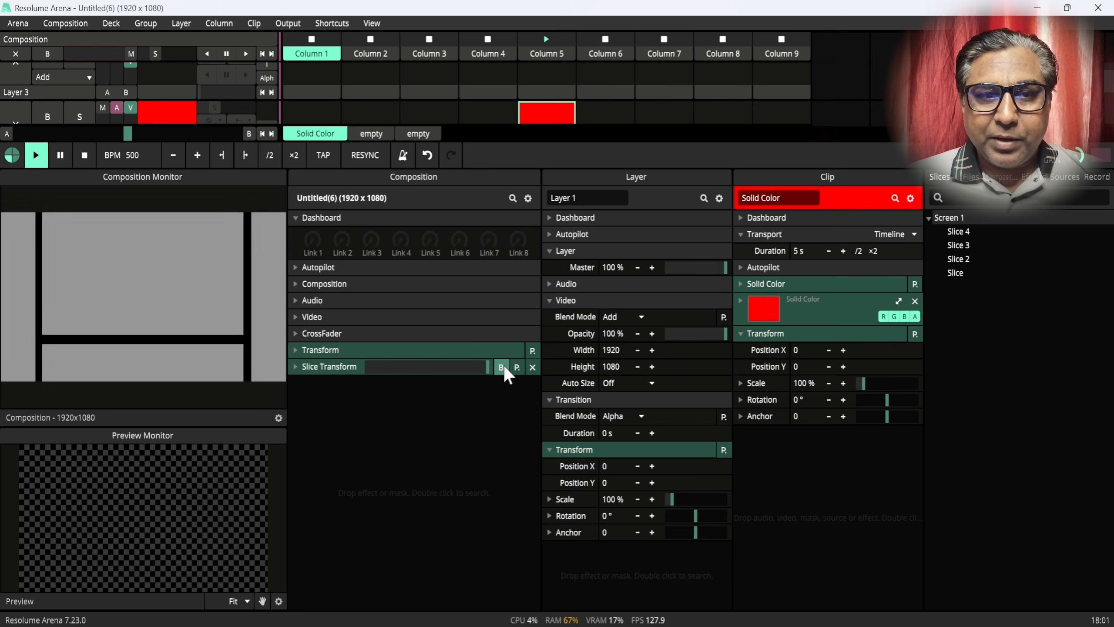
left_click(503, 366)
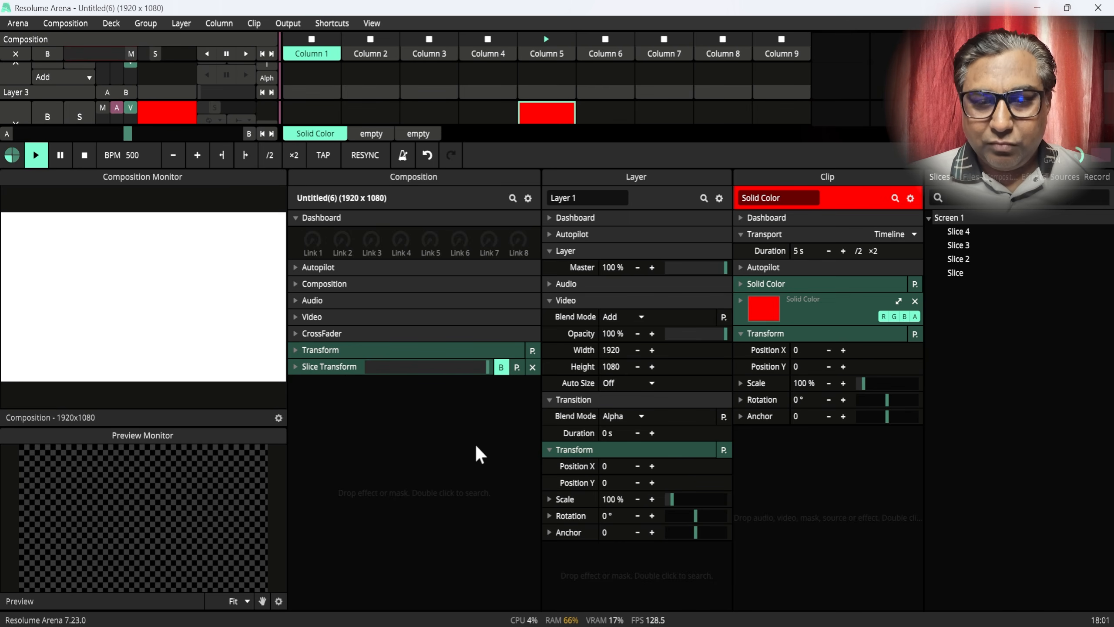
- Add a second Slice Transform effect below the bypassed one and fill it with all slices of Screen 1
left_click(1035, 185)
left_click_drag(971, 284, 345, 385)
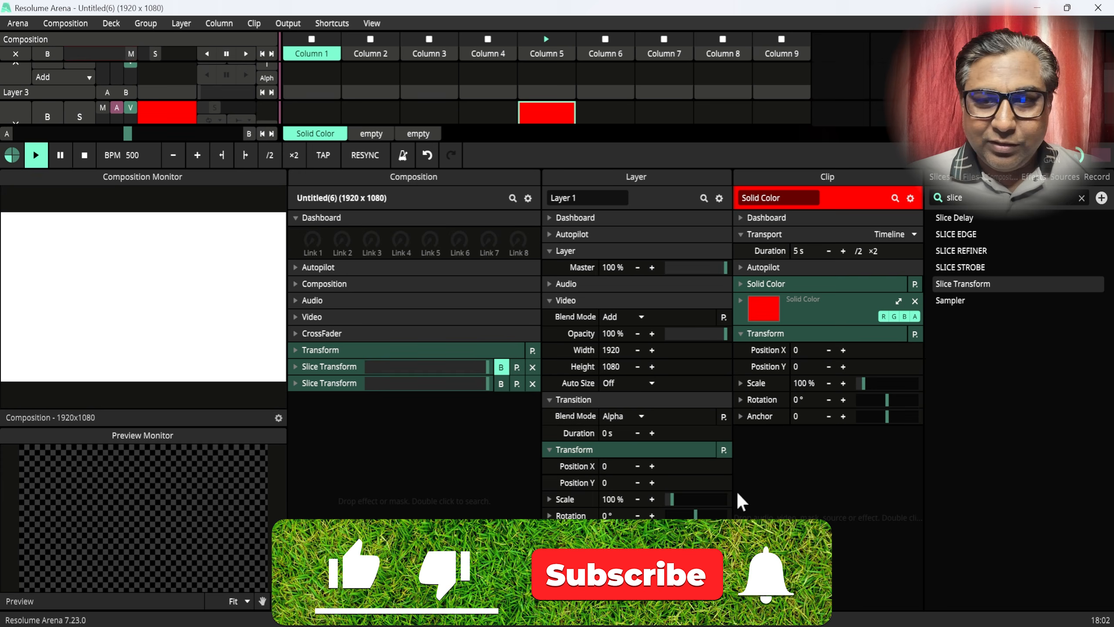
left_click(297, 383)
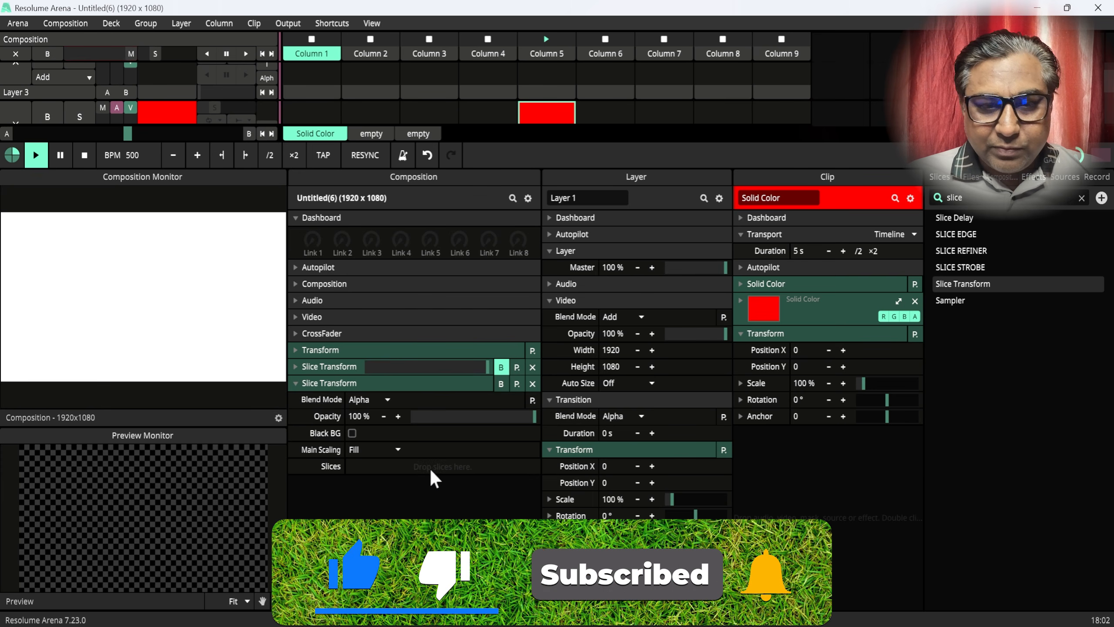
left_click(940, 176)
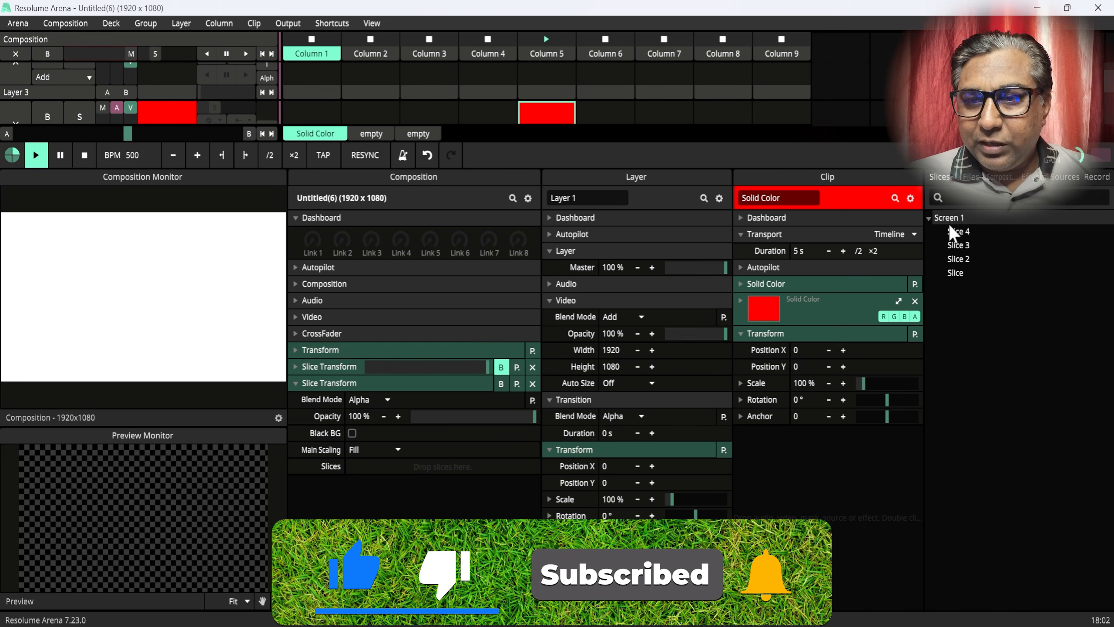
left_click_drag(945, 223, 380, 465)
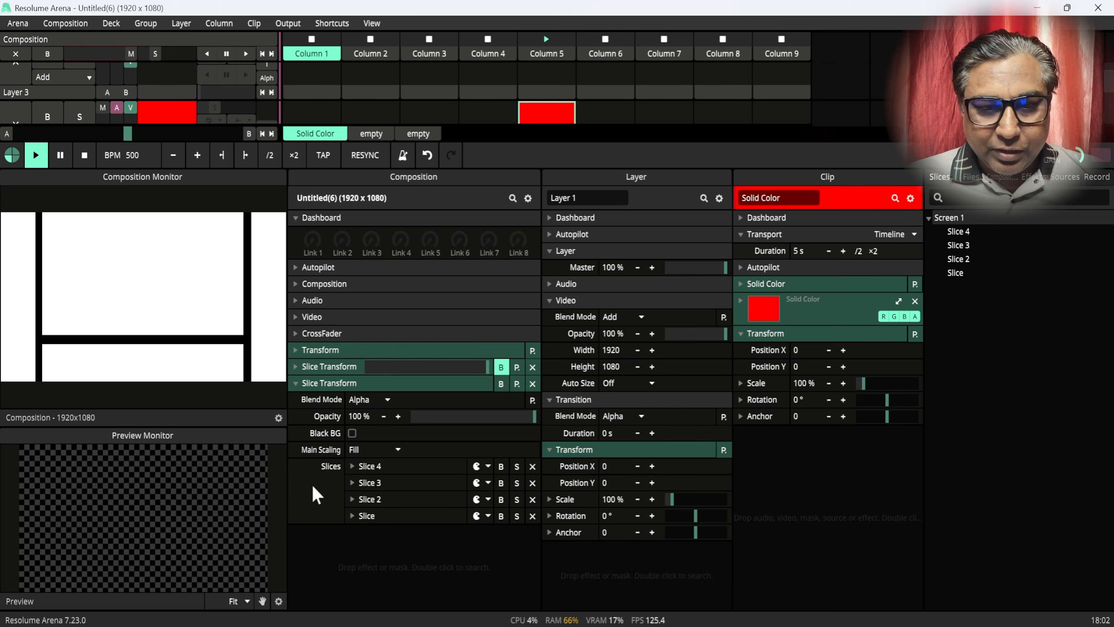
- Expand the settings of all four slices in the second Slice Transform effect
left_click(352, 467)
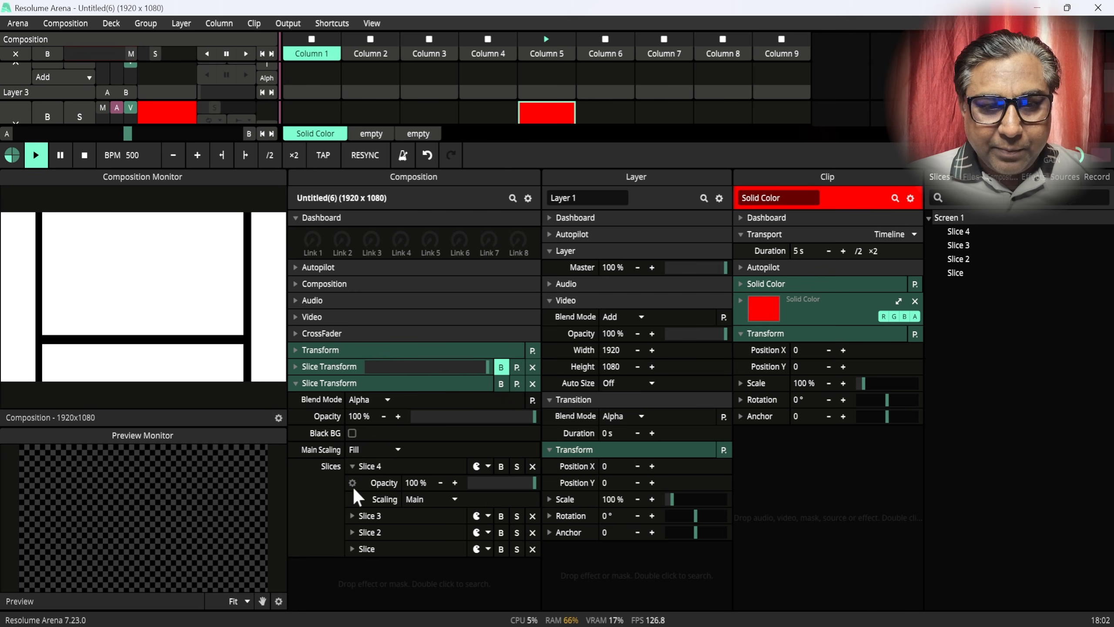
left_click(352, 516)
left_click(352, 565)
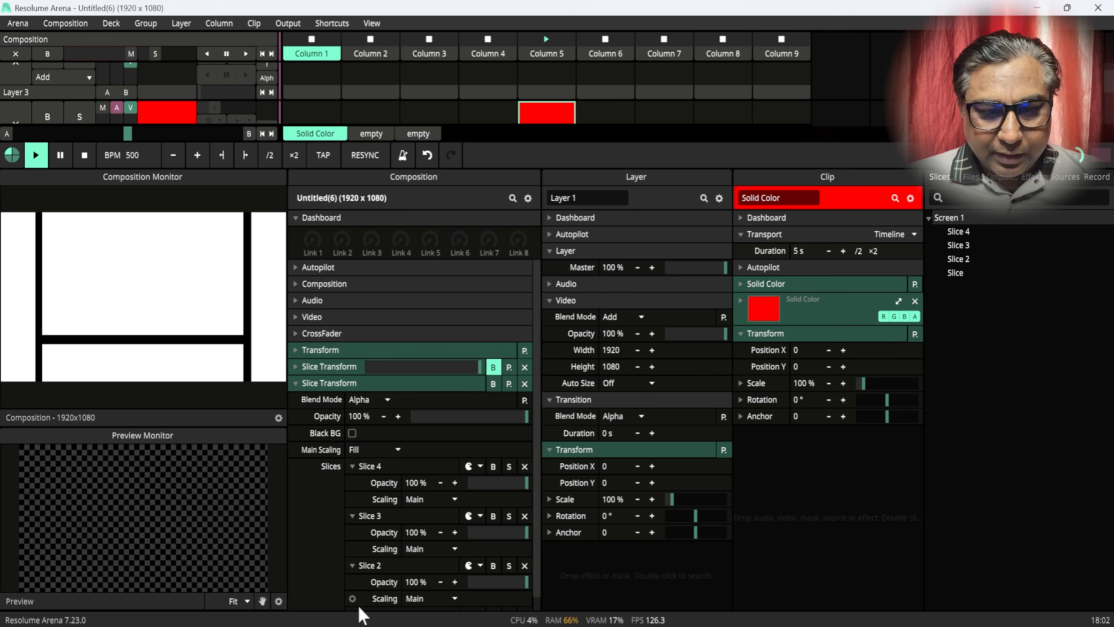
scroll(536, 525, "down", 1)
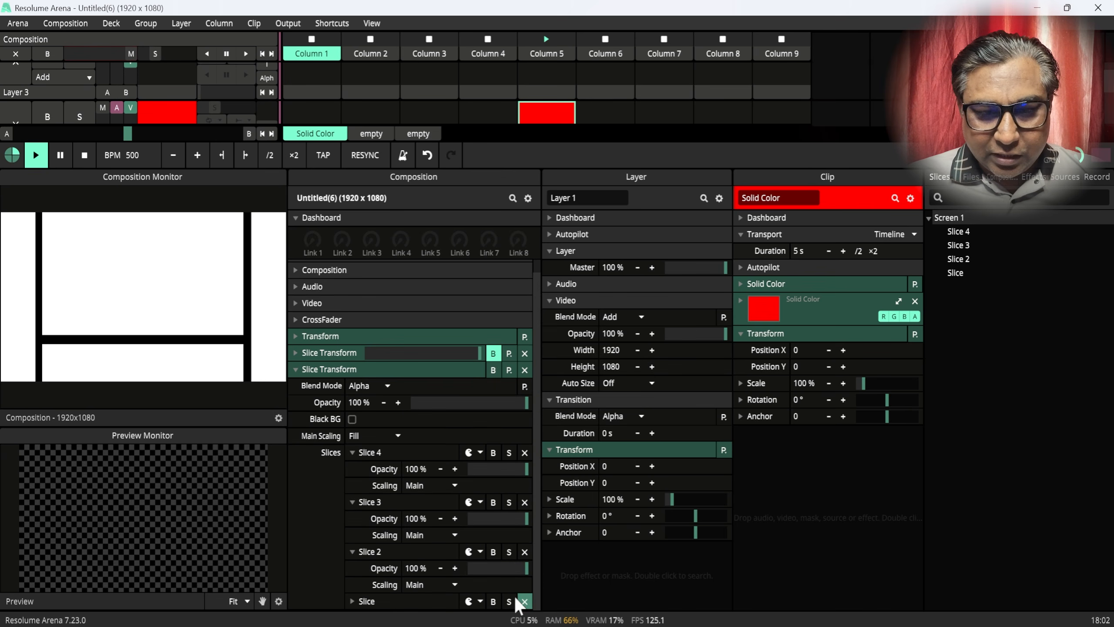
left_click(352, 601)
scroll(527, 598, "down", 2)
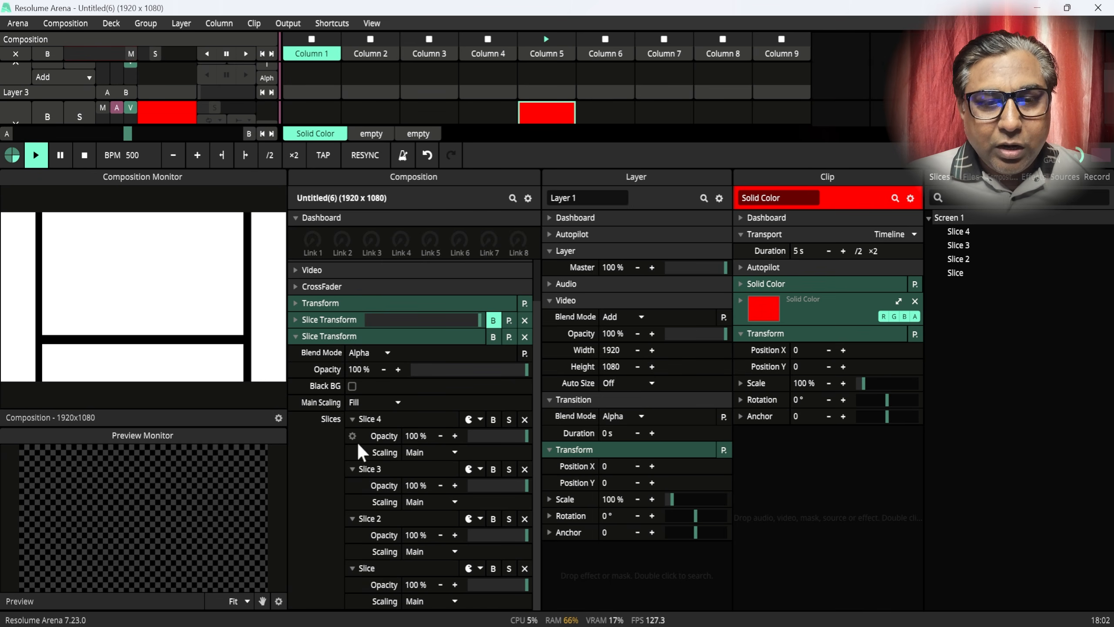
- Animate the opacity of Slice 4 and Slice 3 in the second Slice Transform effect with BPM Sync
left_click(352, 436)
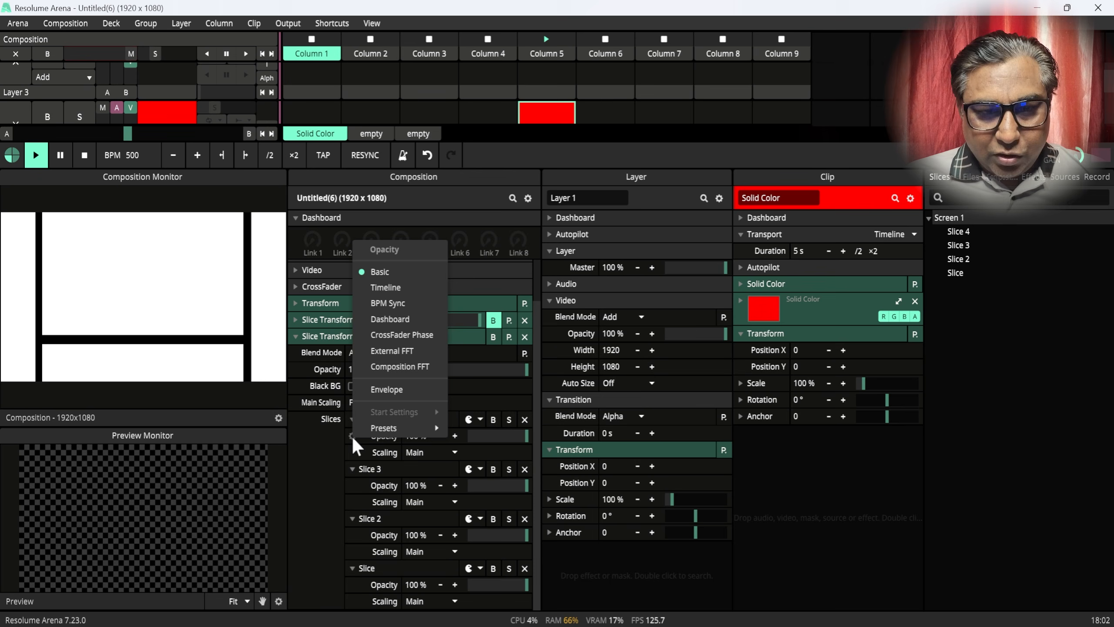
left_click(386, 302)
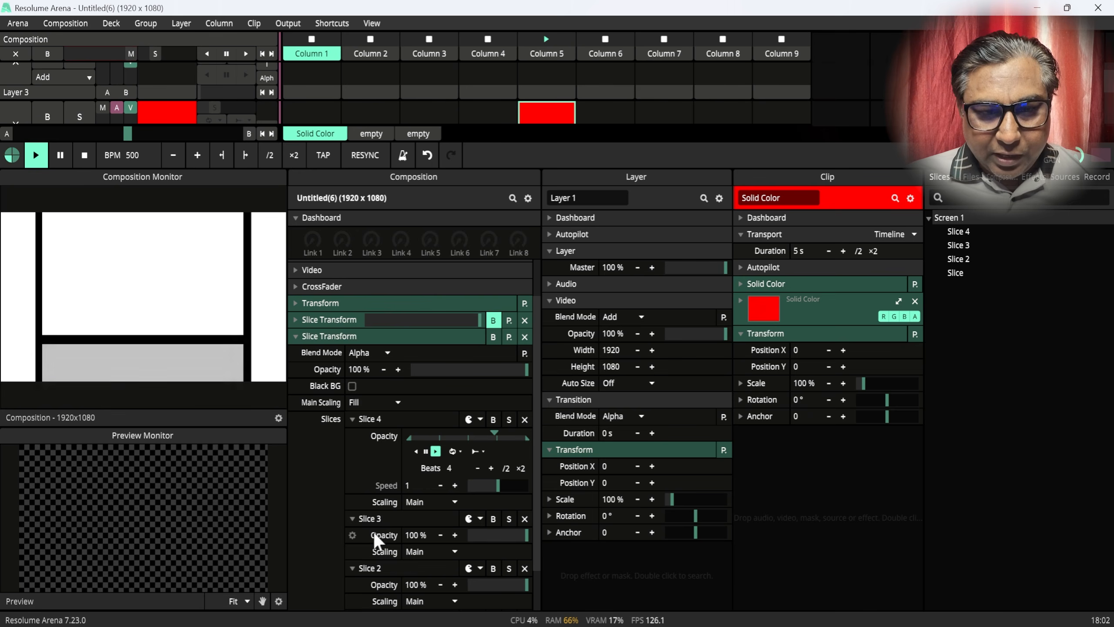
left_click(352, 534)
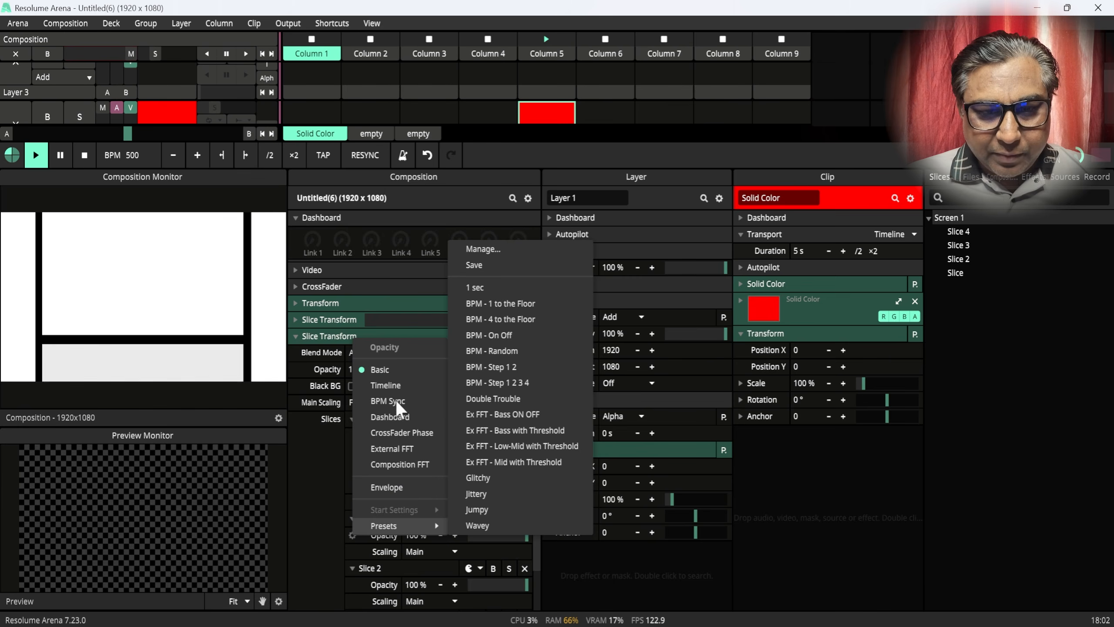
left_click(392, 384)
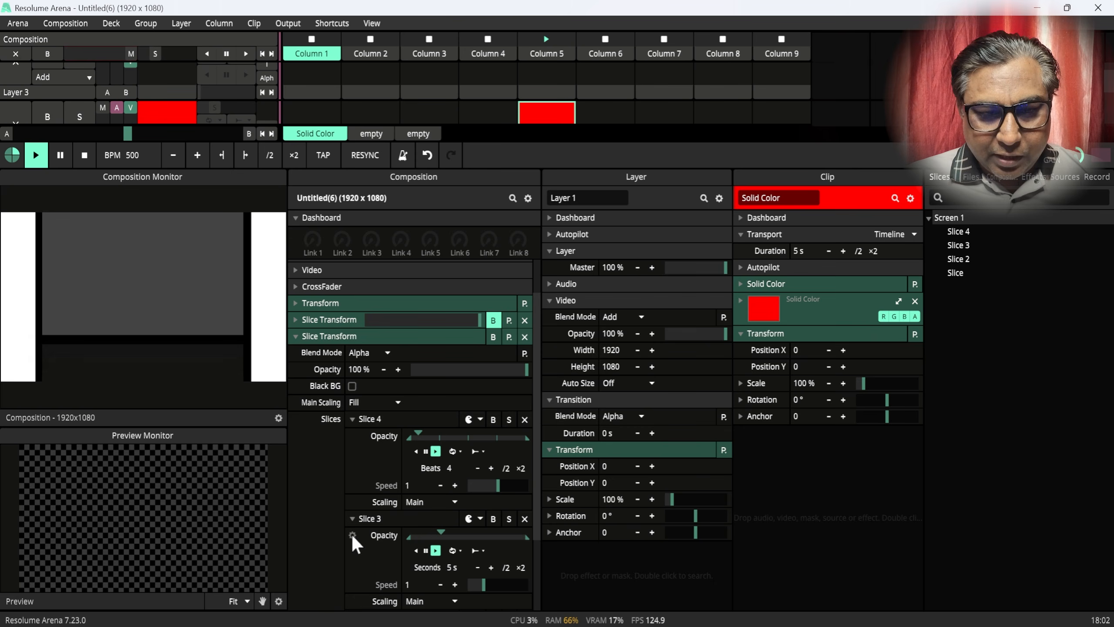
left_click(352, 534)
left_click(390, 384)
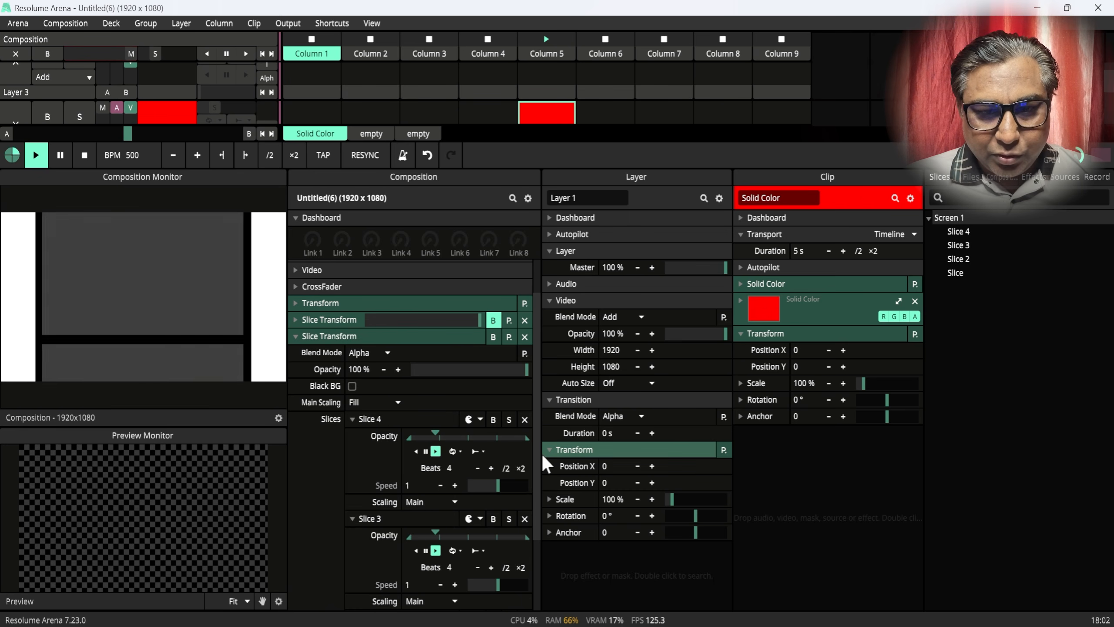
- Animate the opacity of Slice 2 and Slice in the second Slice Transform effect with BPM Sync
scroll(535, 452, "down", 3)
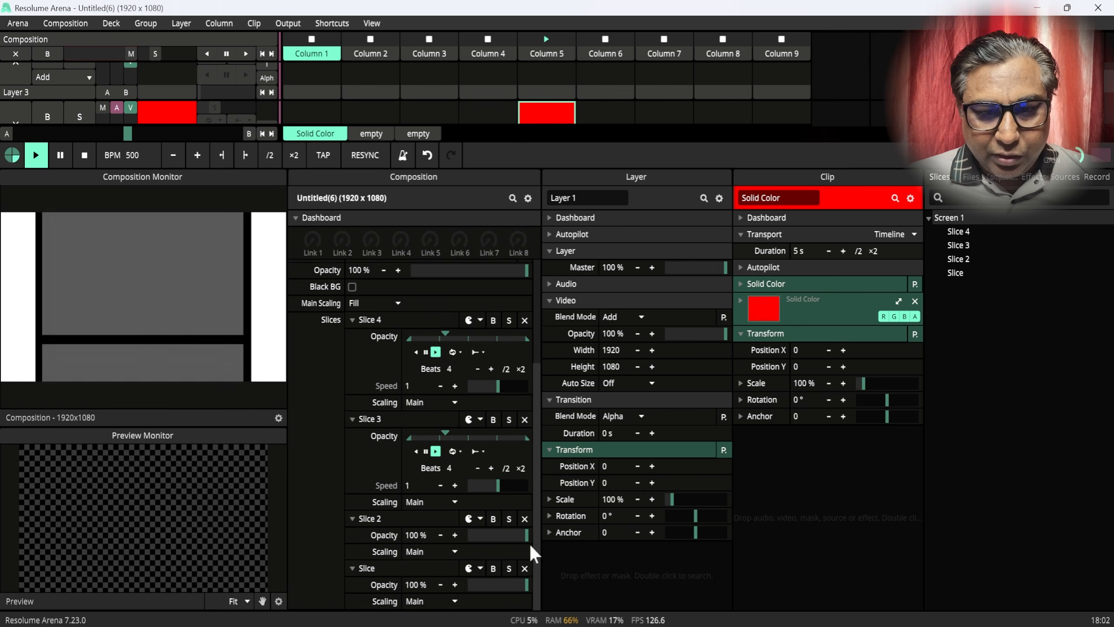
left_click(353, 535)
left_click(394, 396)
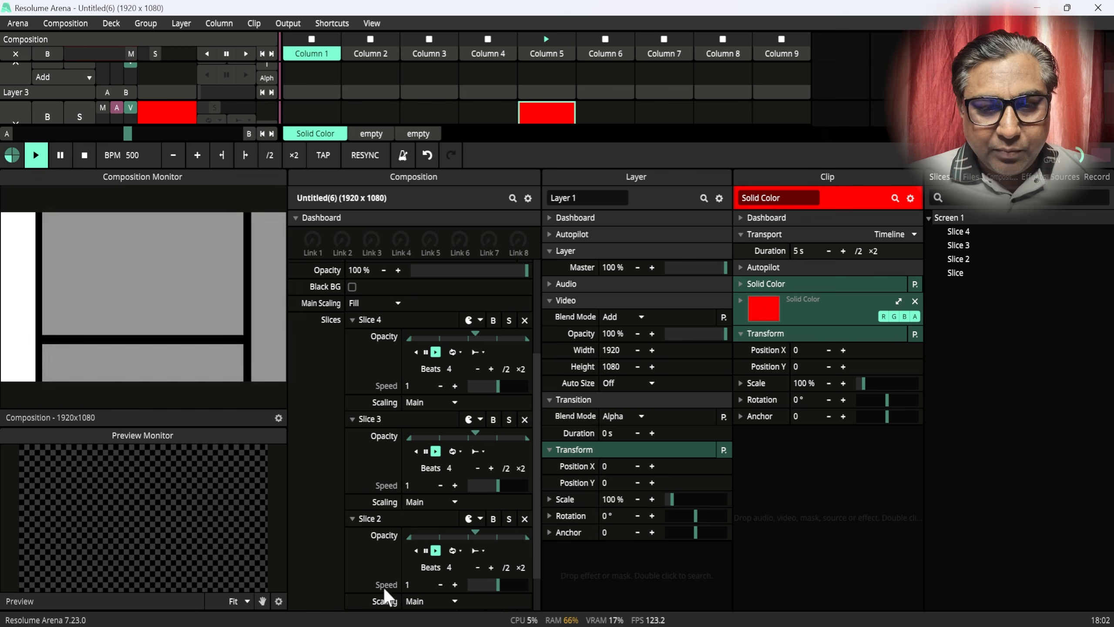
left_click_drag(535, 533, 527, 595)
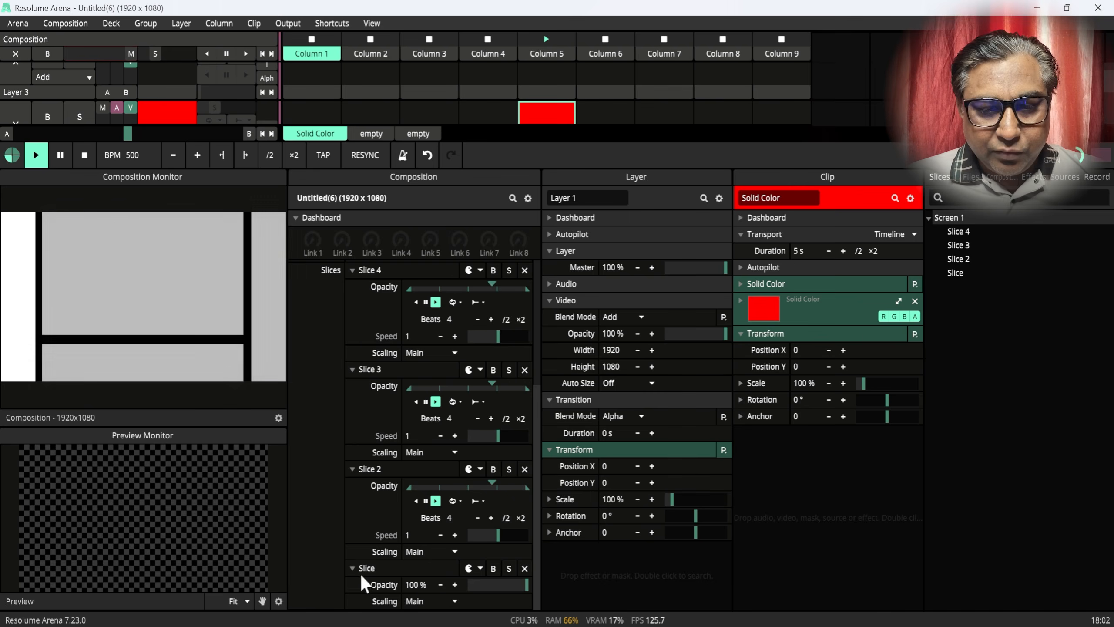
left_click(349, 583)
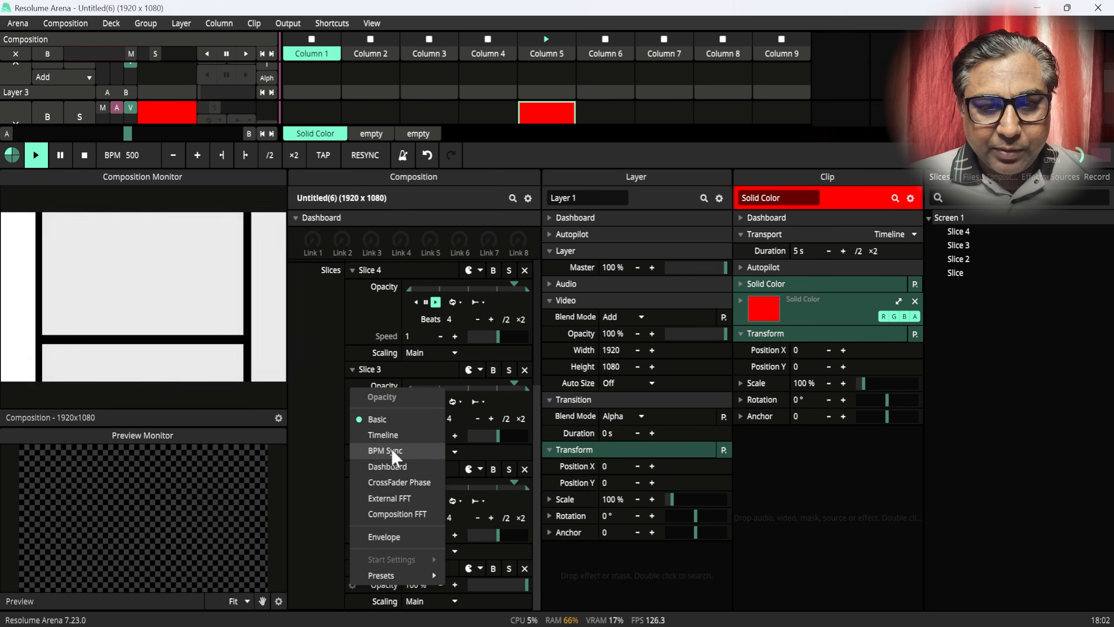
left_click(392, 449)
- Add an envelope to the BPM-synced opacity of Slice 4 and Slice 3 in the second Slice Transform effect
left_click_drag(534, 482, 541, 411)
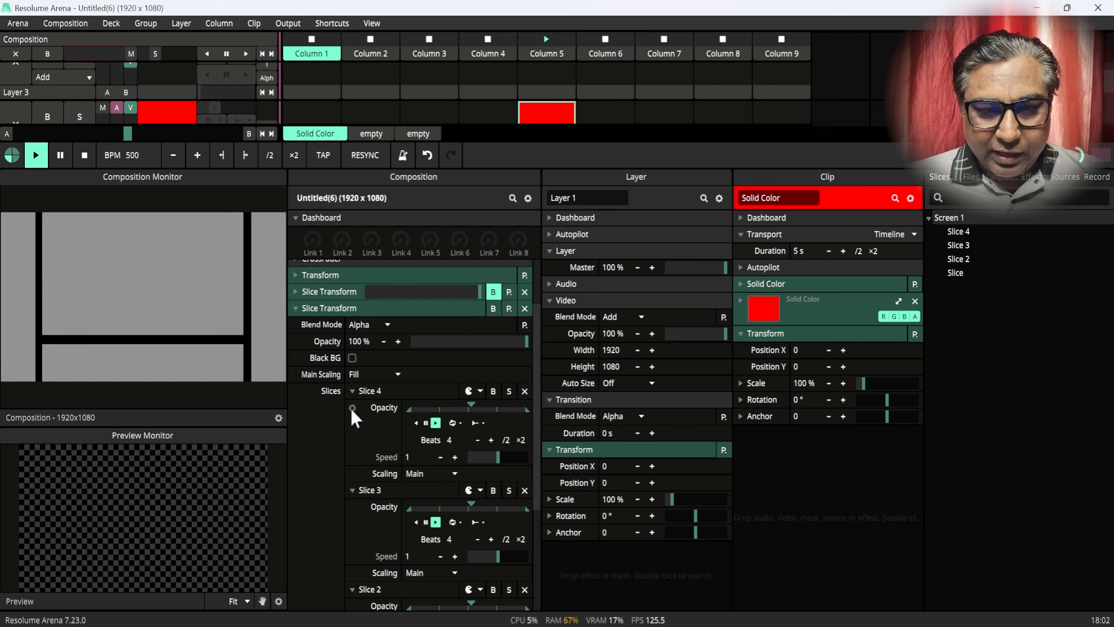
left_click(351, 409)
mouse_move(352, 409)
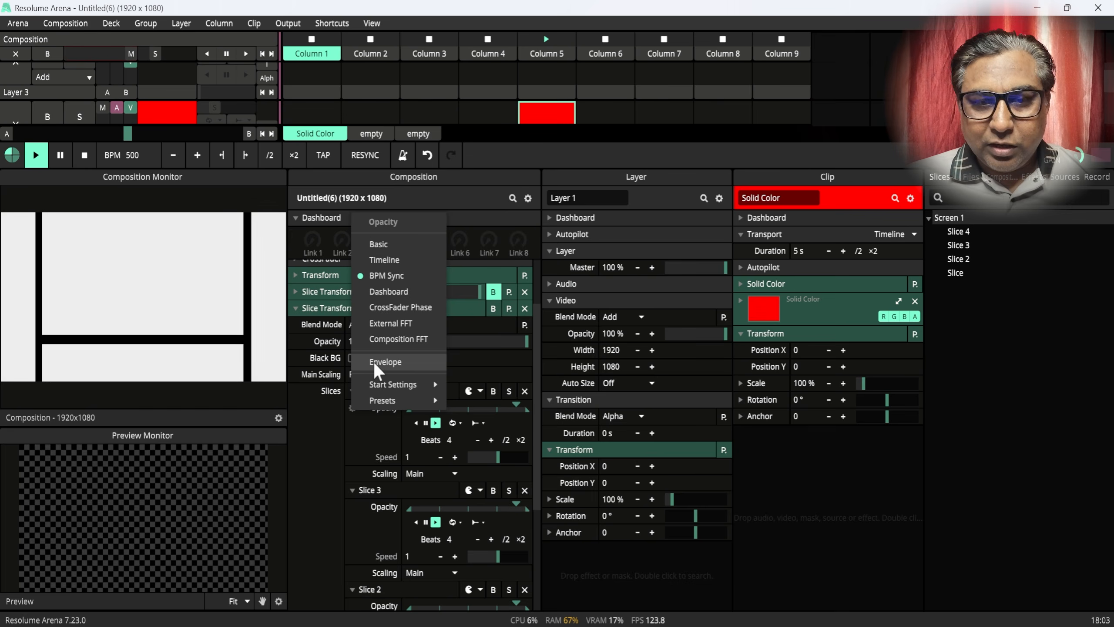
left_click(390, 363)
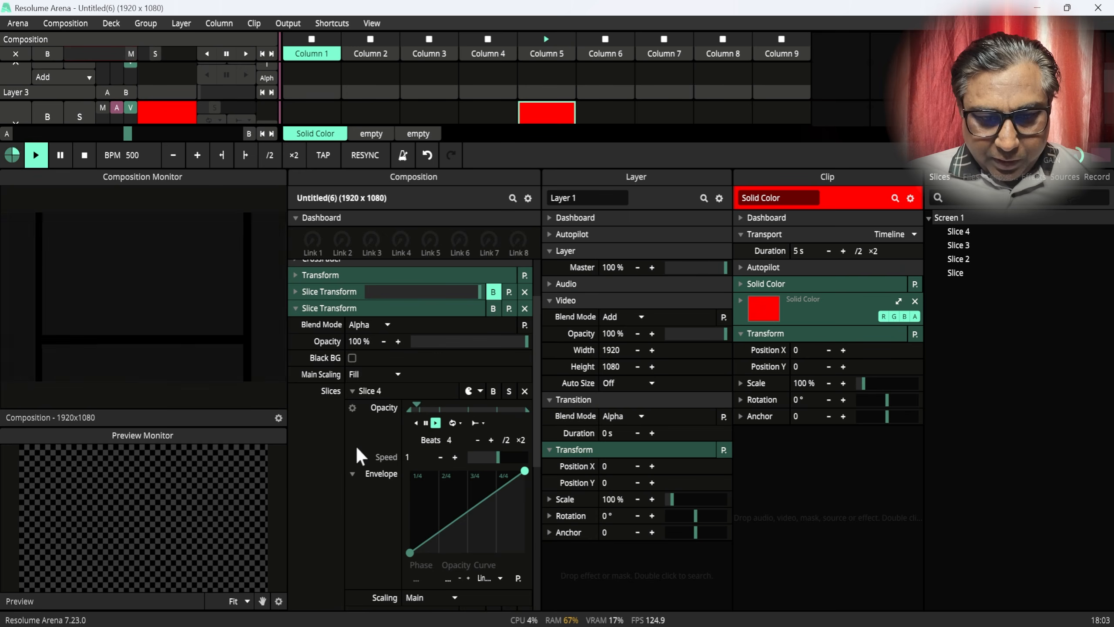
scroll(537, 412, "down", 1)
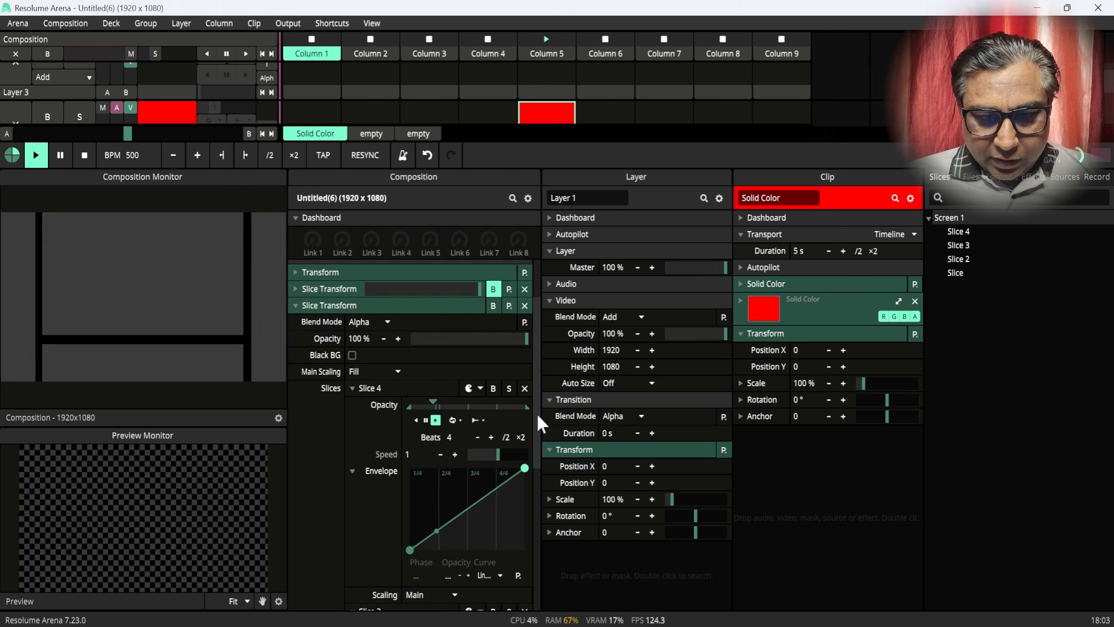
left_click_drag(537, 411, 529, 504)
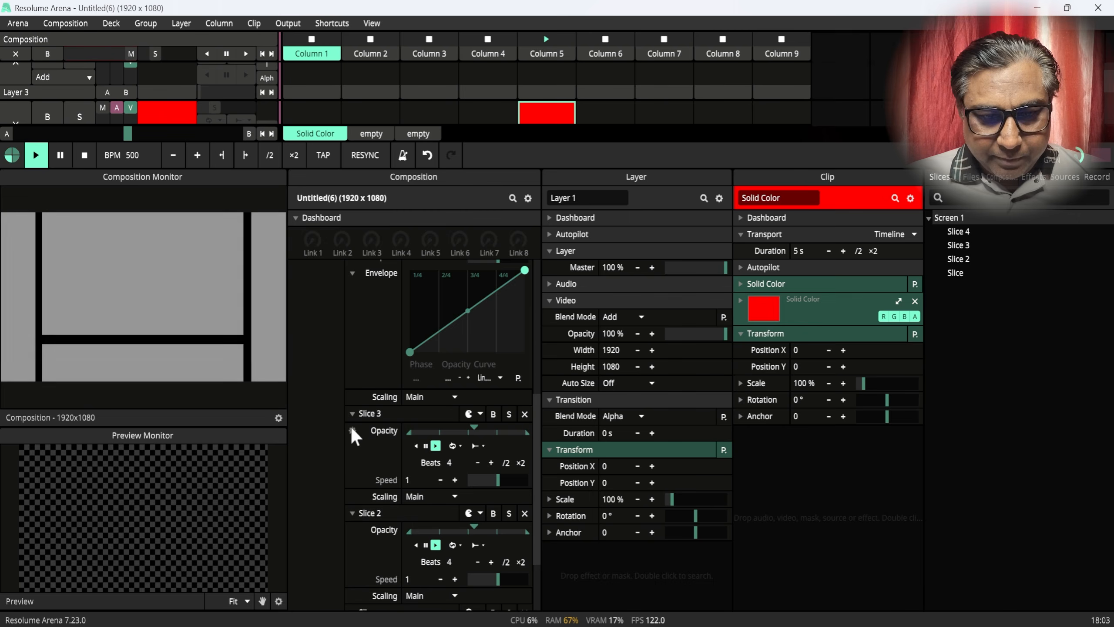
left_click(351, 430)
left_click(385, 377)
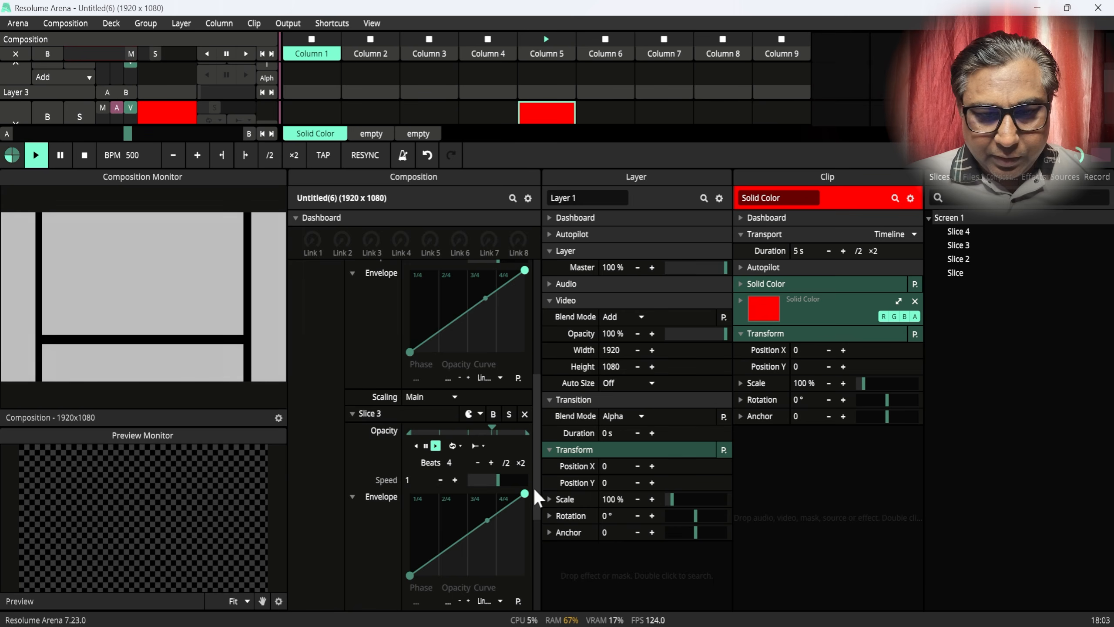
- Add an envelope to the BPM-synced opacity of Slice 2 and Slice in the second Slice Transform effect
scroll(537, 499, "down", 5)
left_click(350, 471)
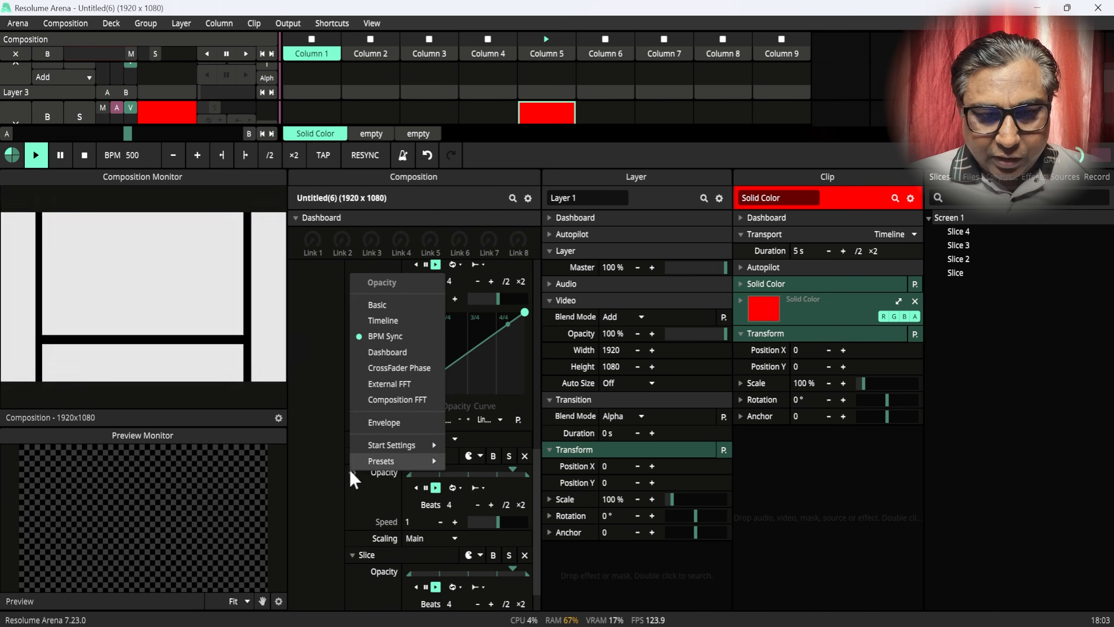
left_click(387, 423)
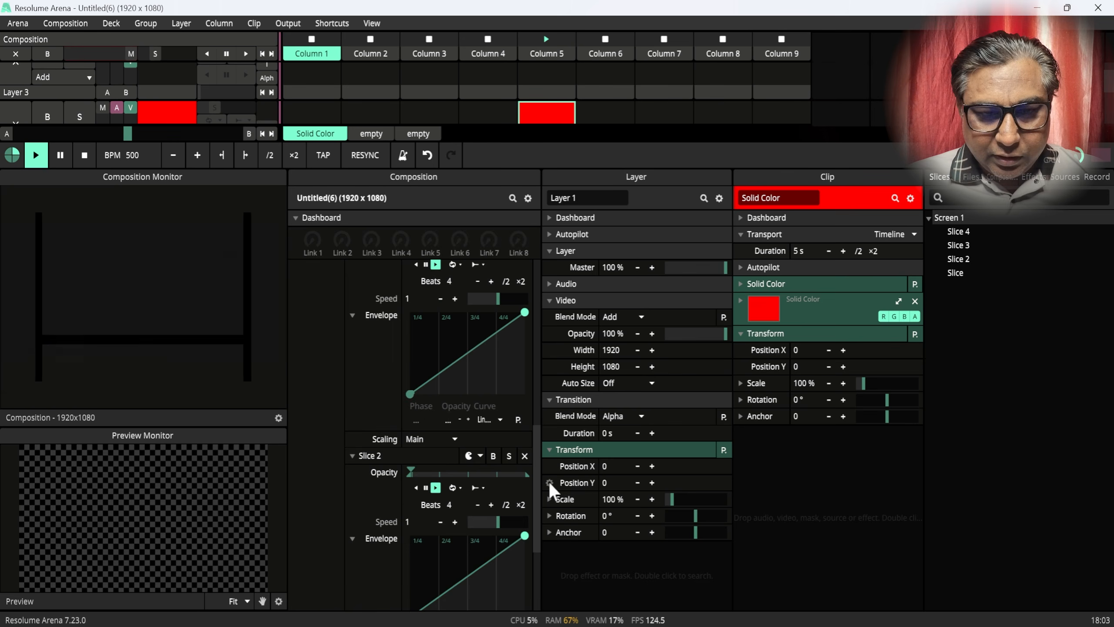
scroll(534, 470, "down", 4)
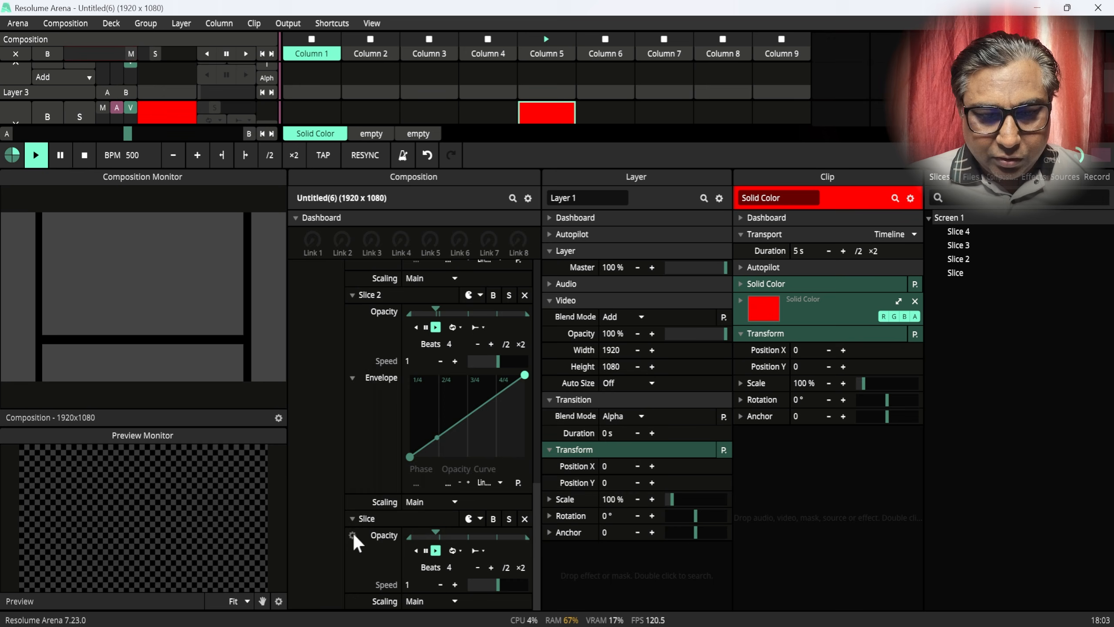
left_click(352, 532)
left_click(389, 483)
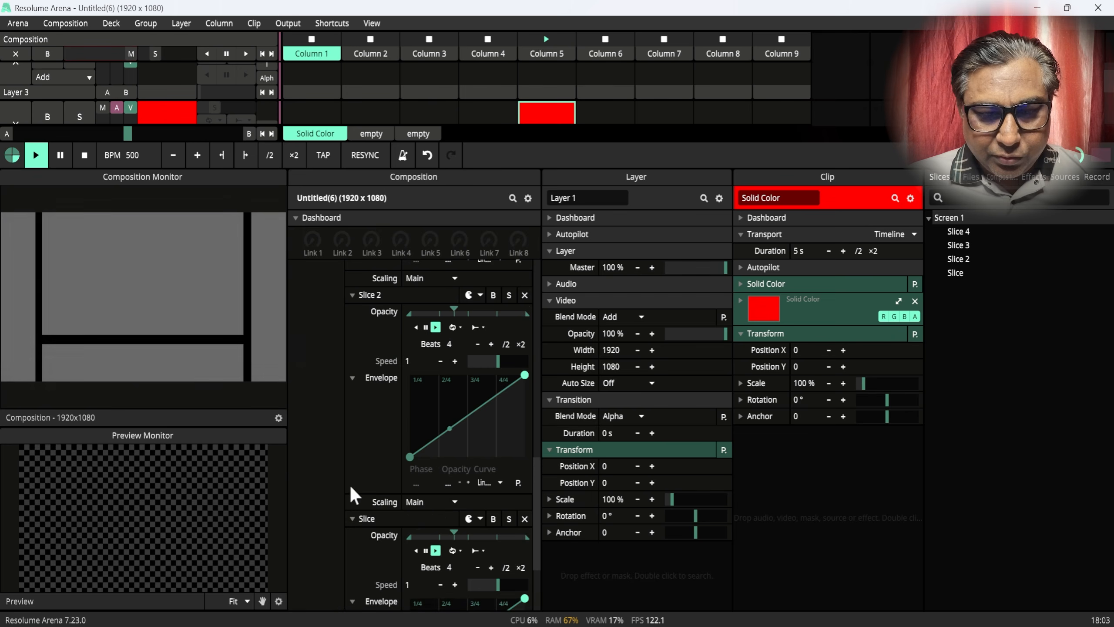
scroll(534, 533, "down", 3)
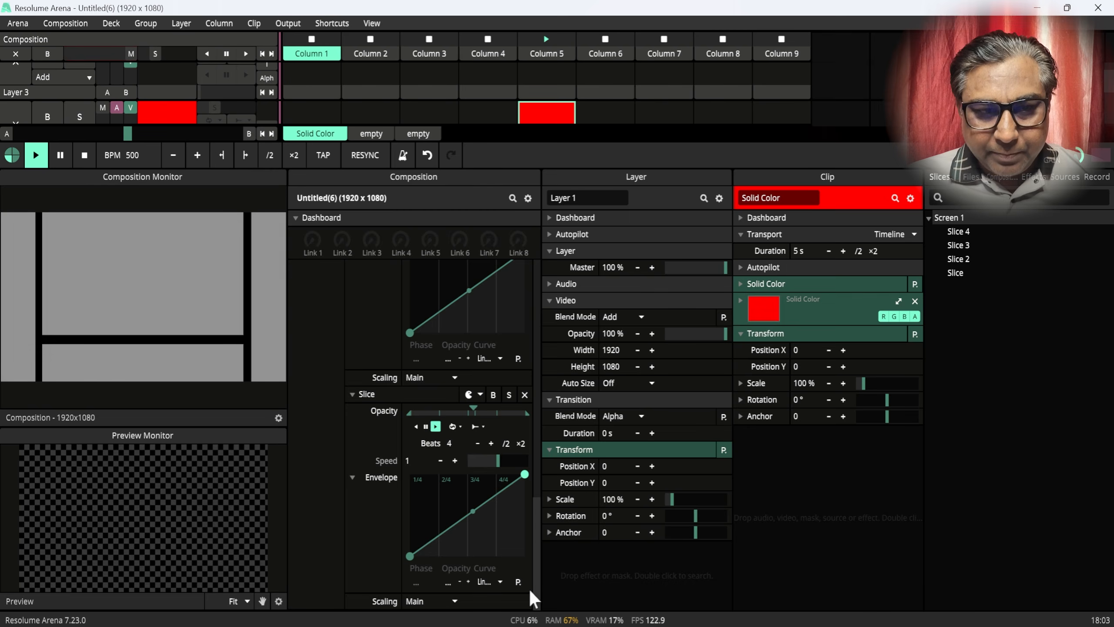
- Apply the Digital preset to Slice 4's opacity envelope and lower its middle keyframe so only the first quarter is on
left_click_drag(529, 589, 532, 352)
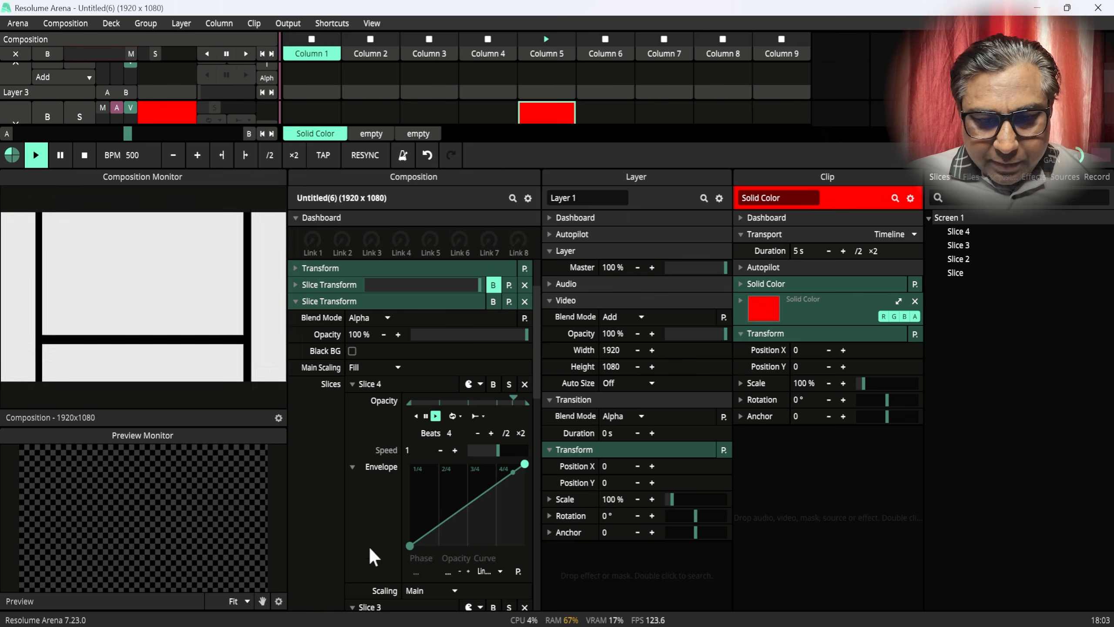
mouse_move(536, 396)
left_mouse_down()
mouse_move(540, 380)
mouse_move(533, 413)
left_mouse_up()
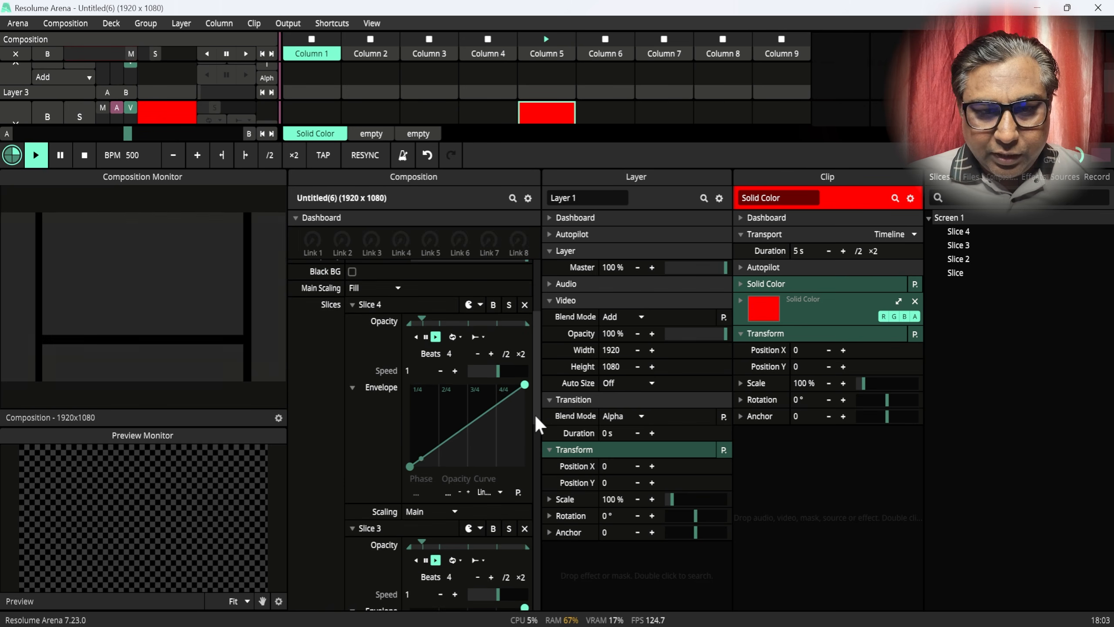
left_click(517, 492)
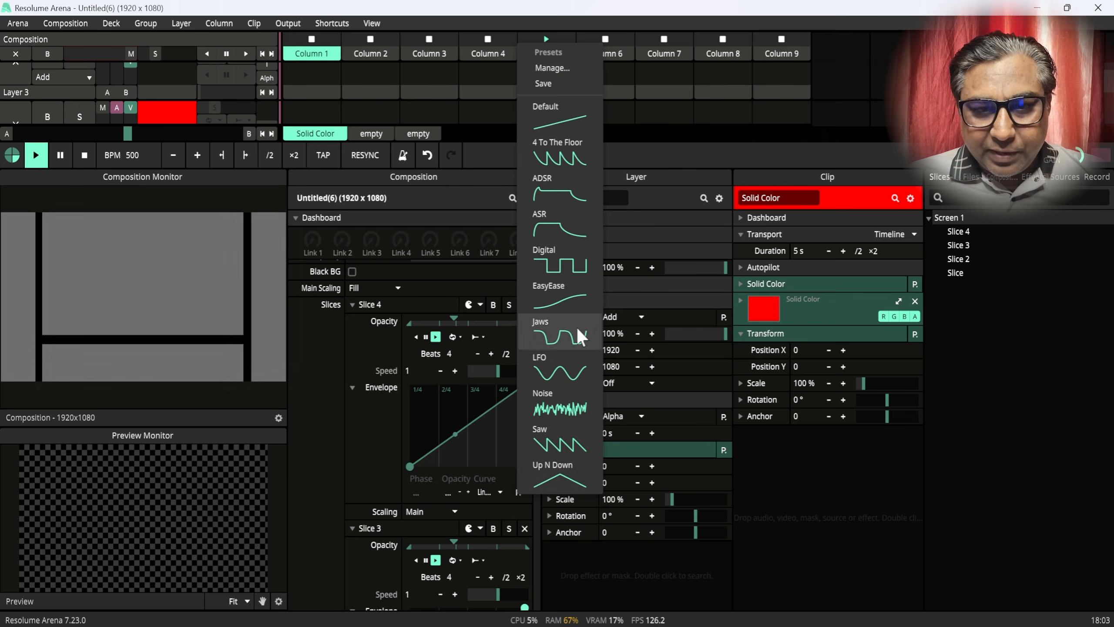
left_click(561, 265)
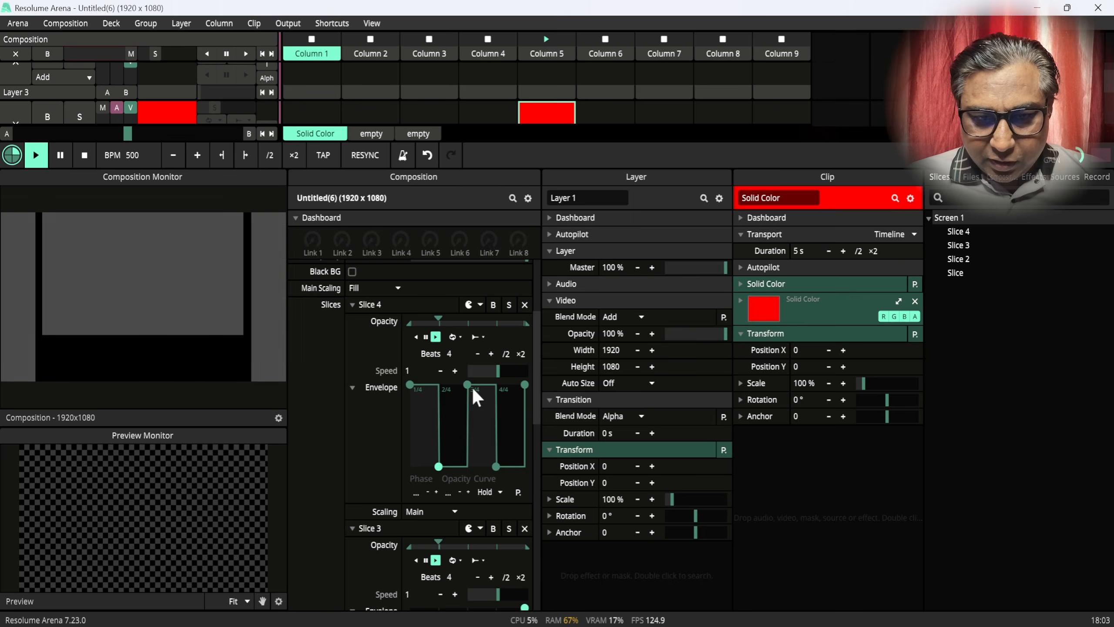
left_click_drag(471, 385, 474, 467)
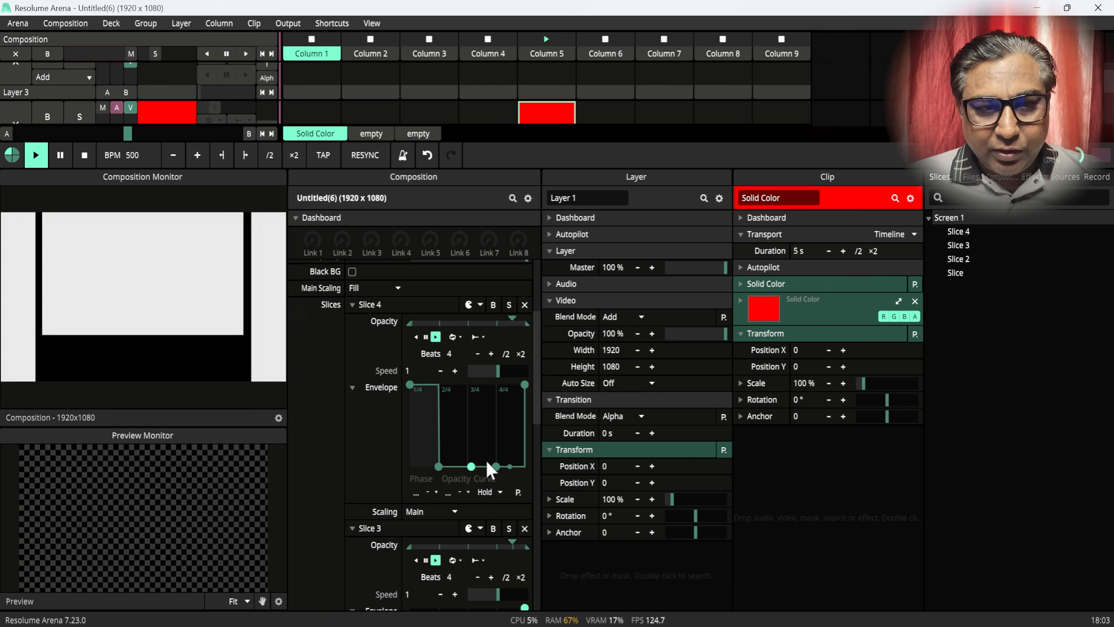
- Apply the Digital preset to Slice 3's opacity envelope and move its keyframes so only the second quarter is on
left_click_drag(536, 389, 535, 445)
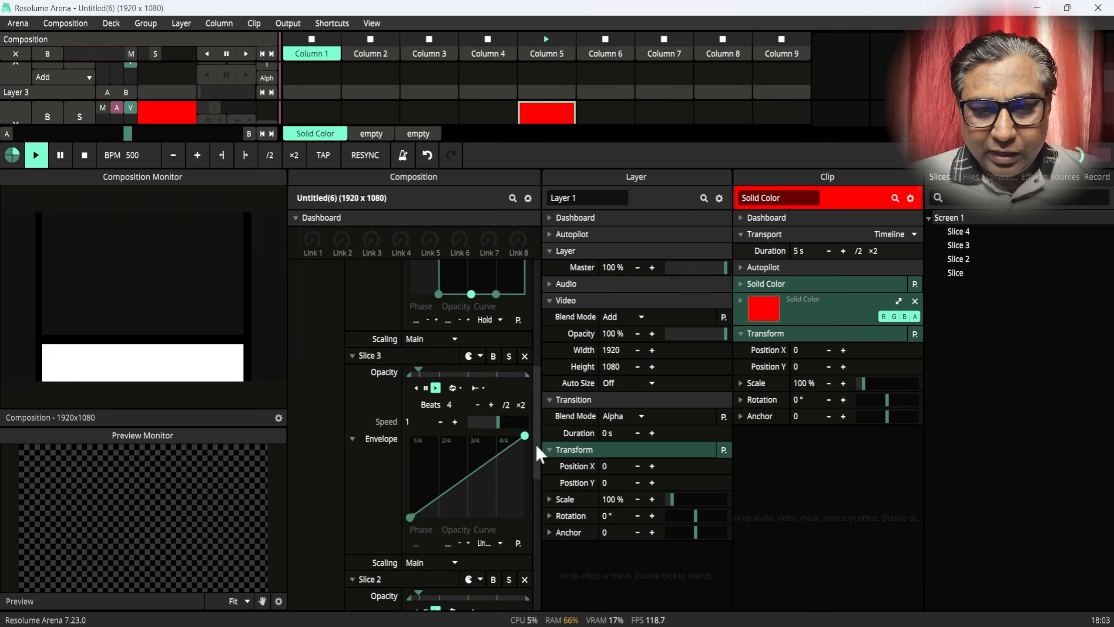
left_click(518, 543)
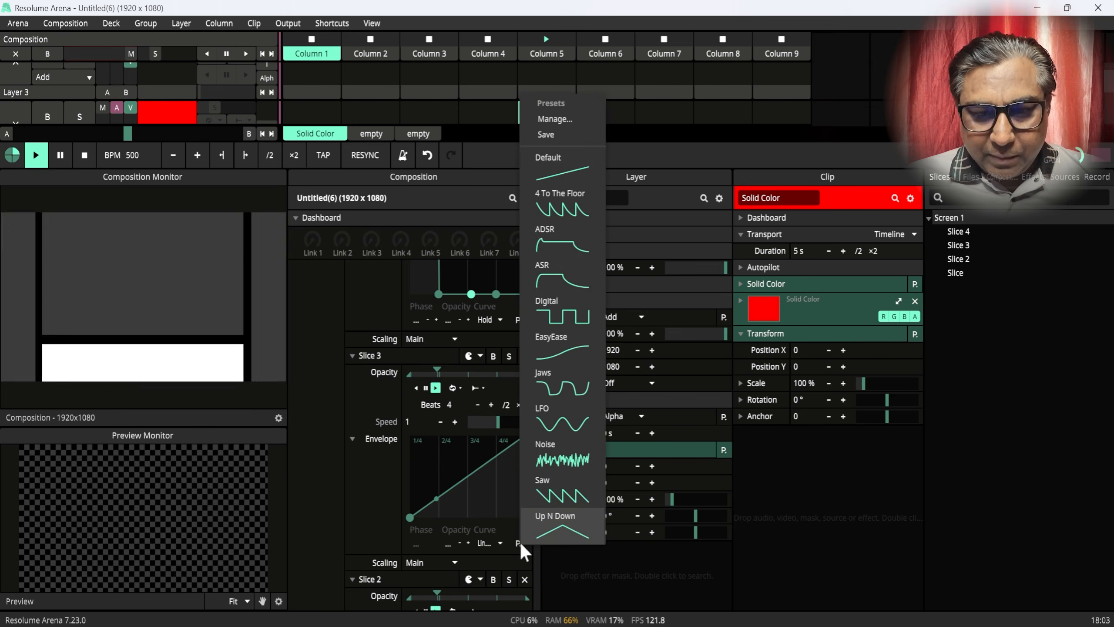
left_click(571, 314)
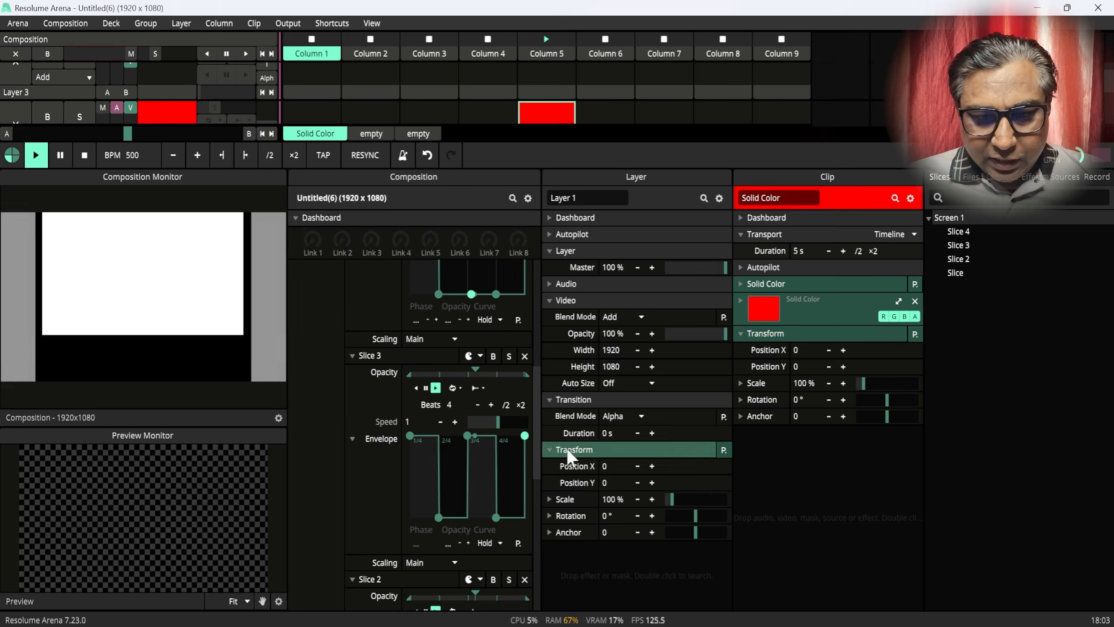
left_click_drag(410, 436, 409, 522)
left_click(440, 506)
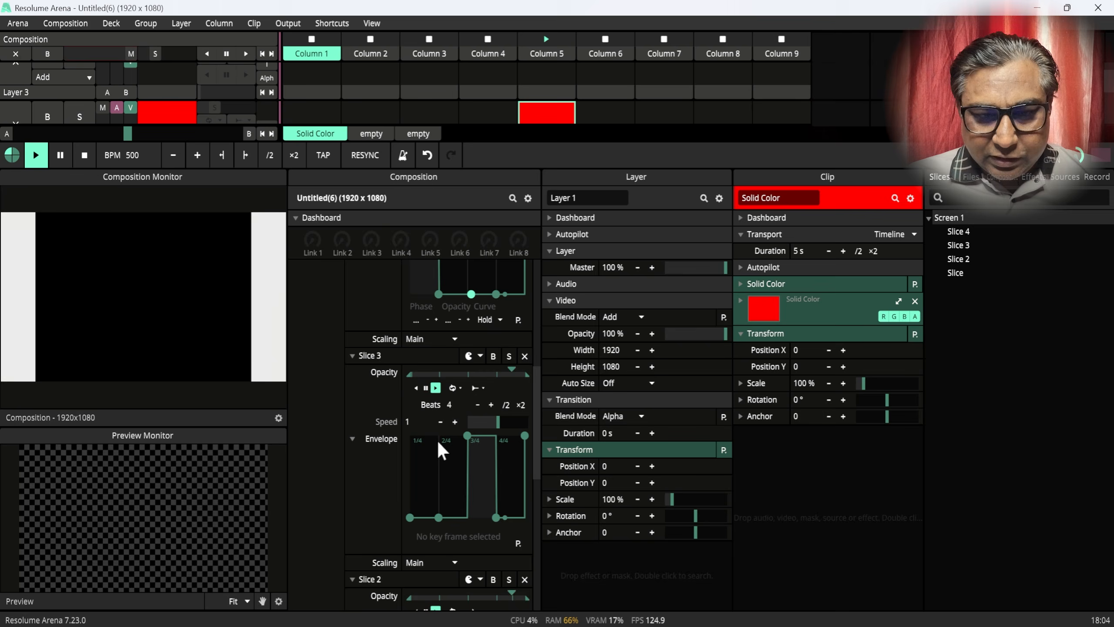
left_click_drag(438, 517, 467, 521)
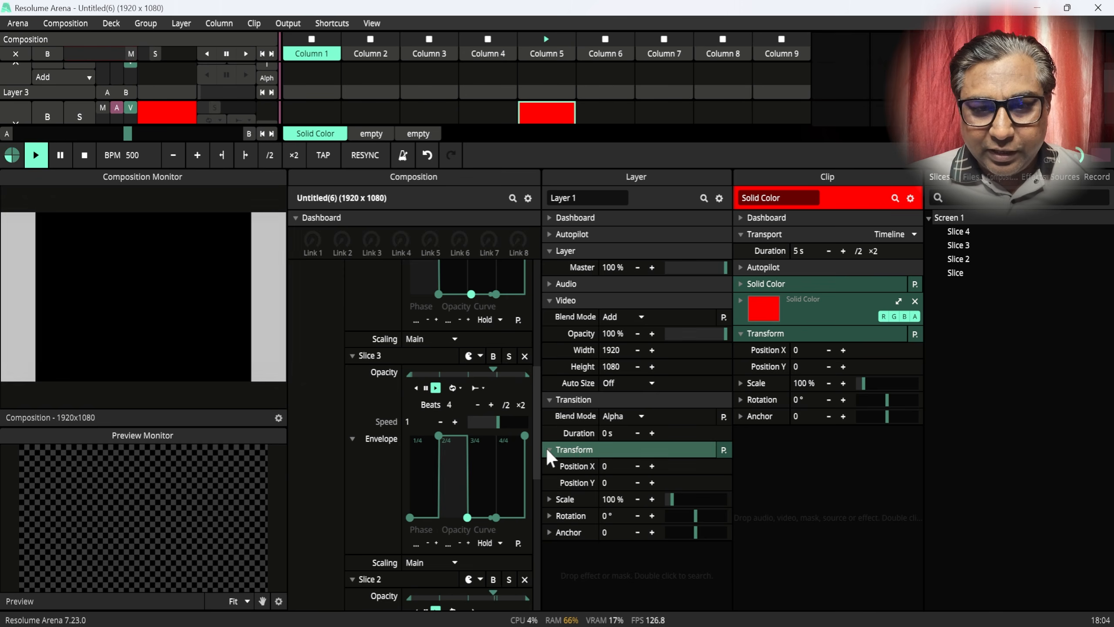
- Apply the Digital preset to Slice 2's opacity envelope and lower its first keyframe so only the third quarter is on
left_click_drag(535, 443, 533, 530)
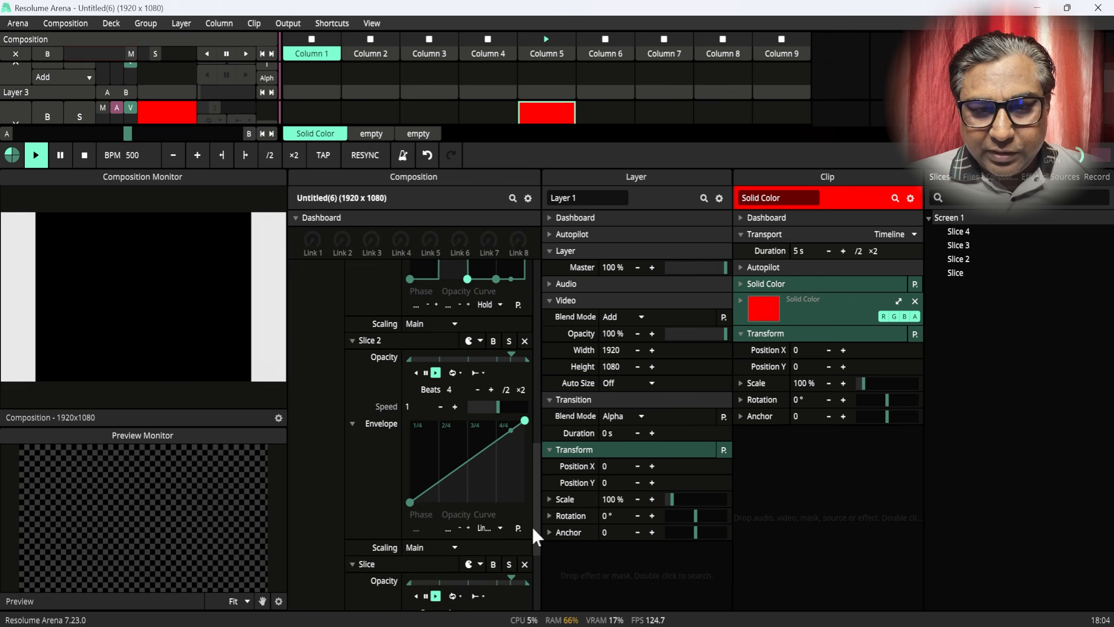
left_click(519, 528)
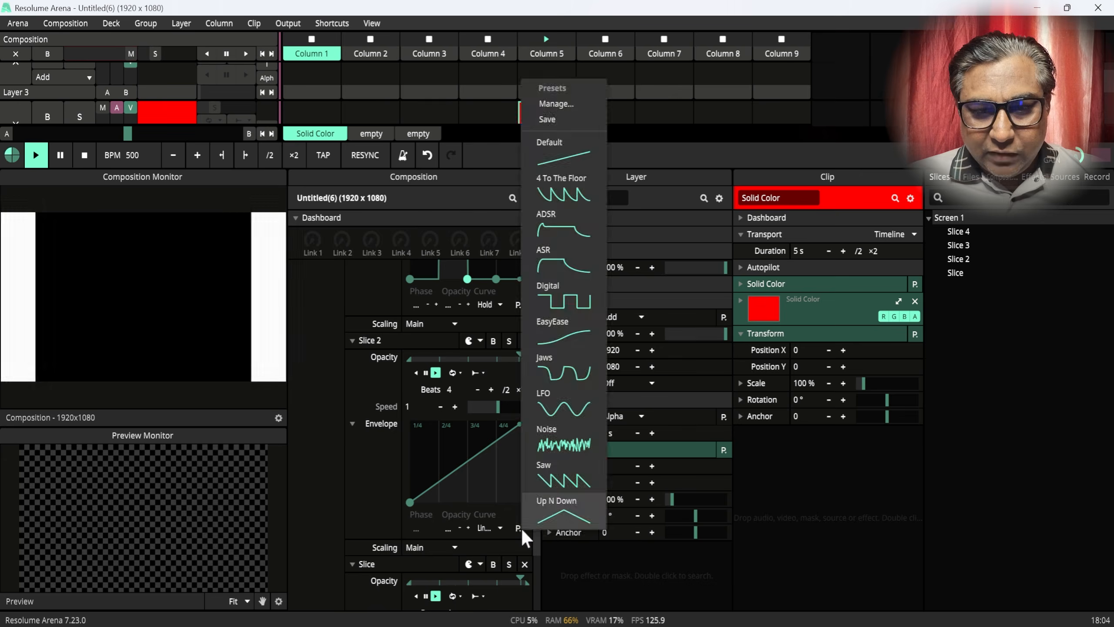
left_click(572, 298)
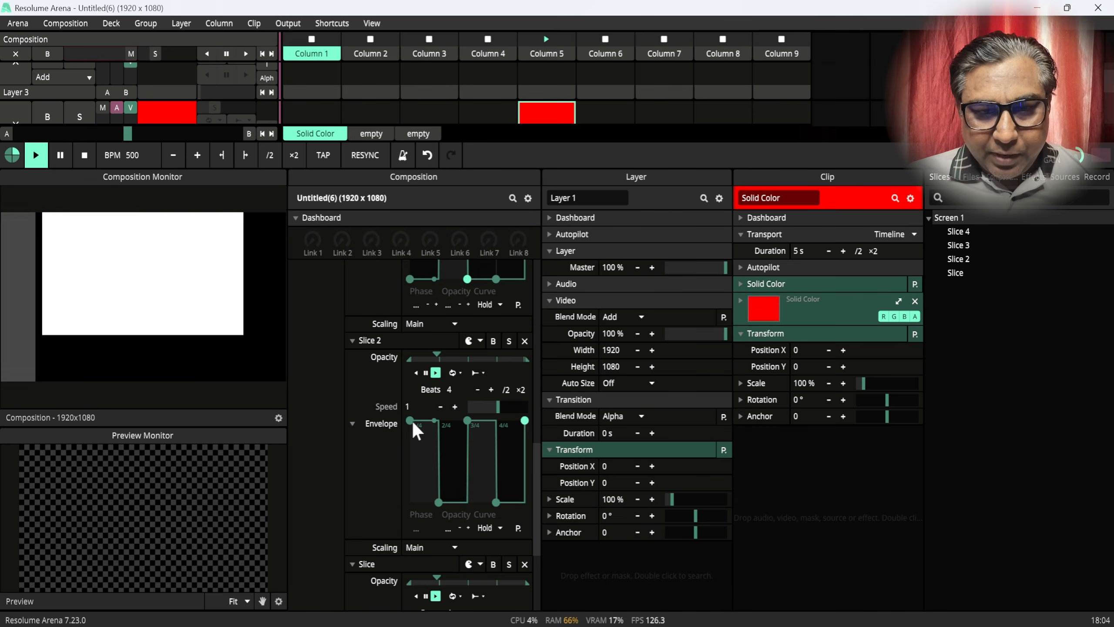
left_click_drag(410, 421, 406, 509)
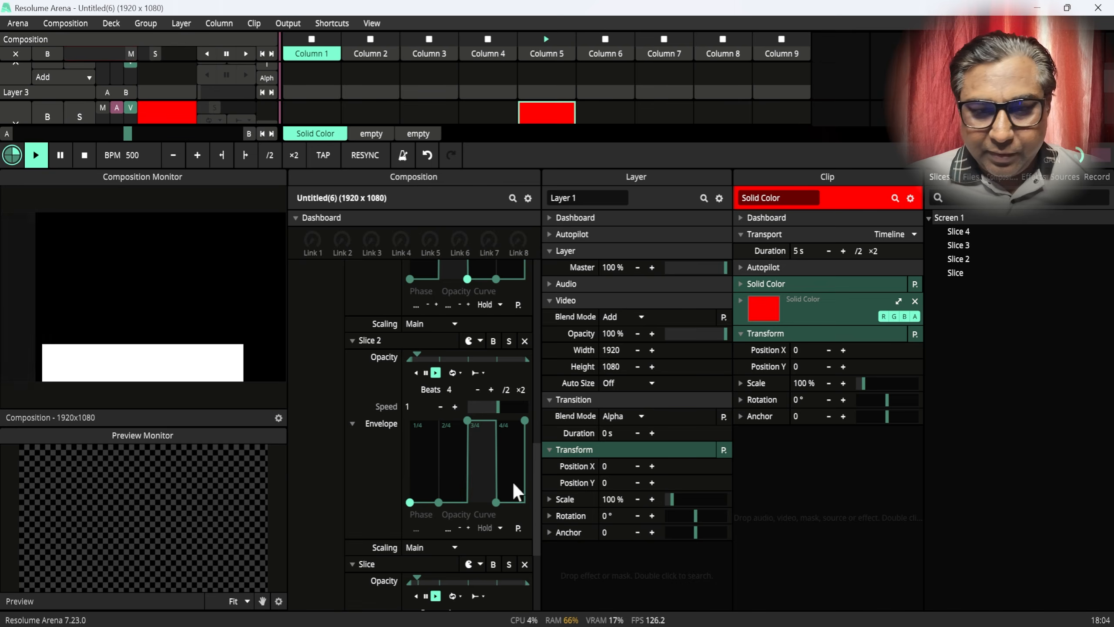
- Apply the Digital preset to Slice's opacity envelope, shape it to be on only in the fourth quarter, and collapse the second Slice Transform effect
left_click_drag(536, 490, 536, 554)
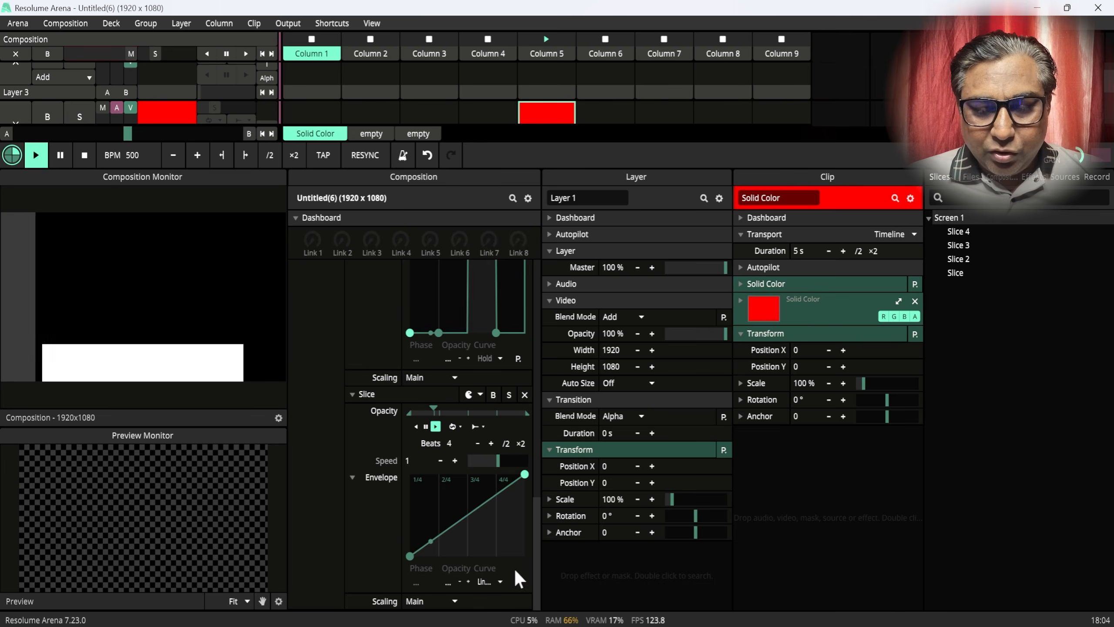
left_click(518, 582)
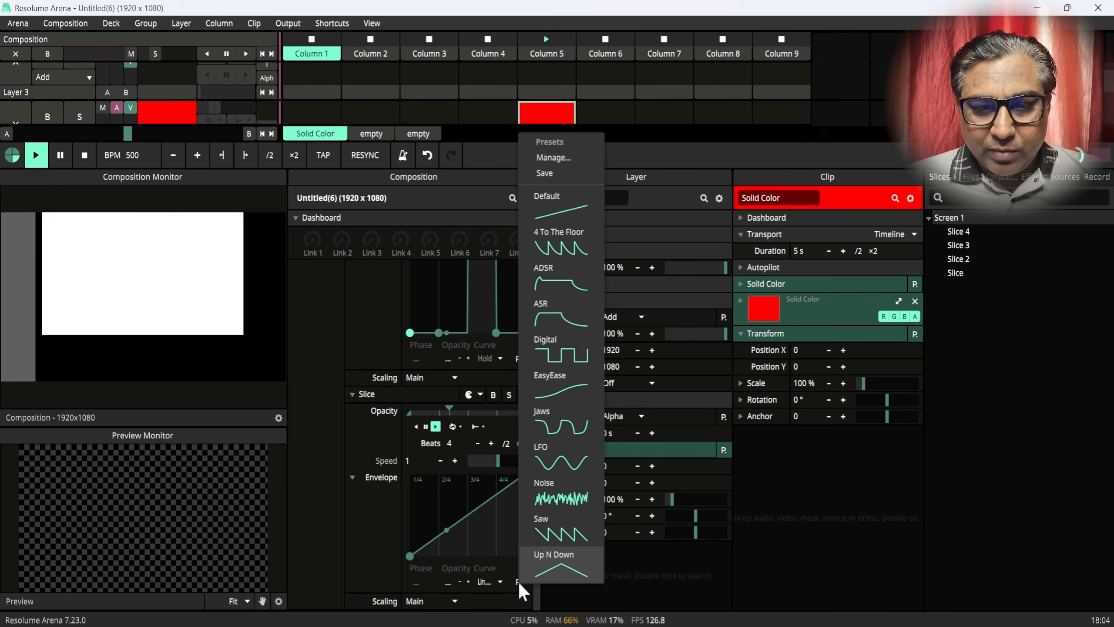
left_click(562, 352)
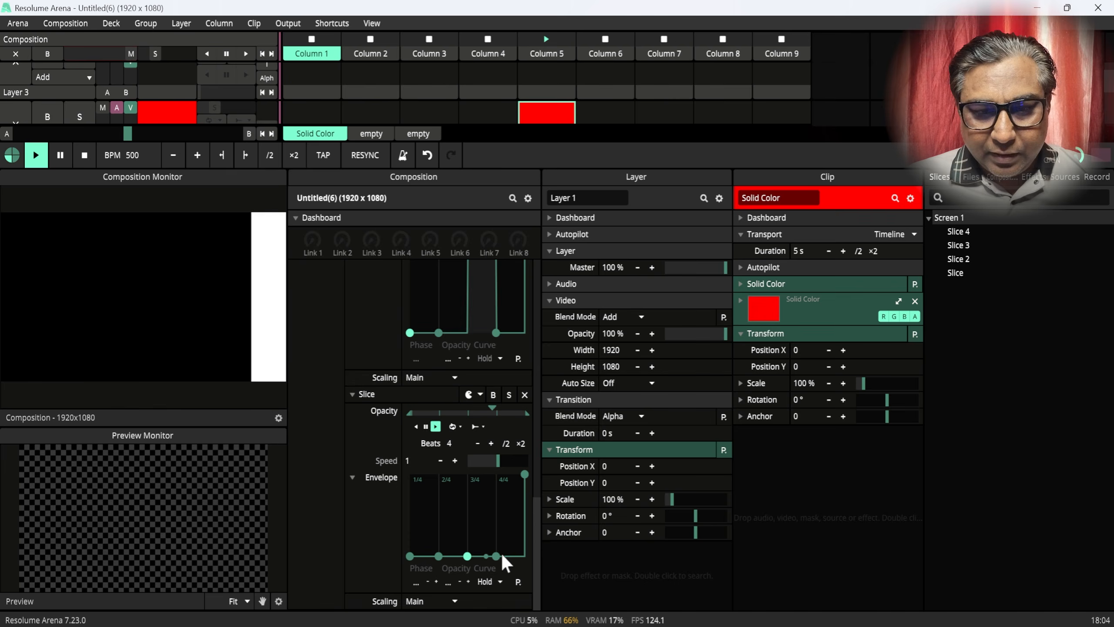
left_click_drag(496, 556, 496, 476)
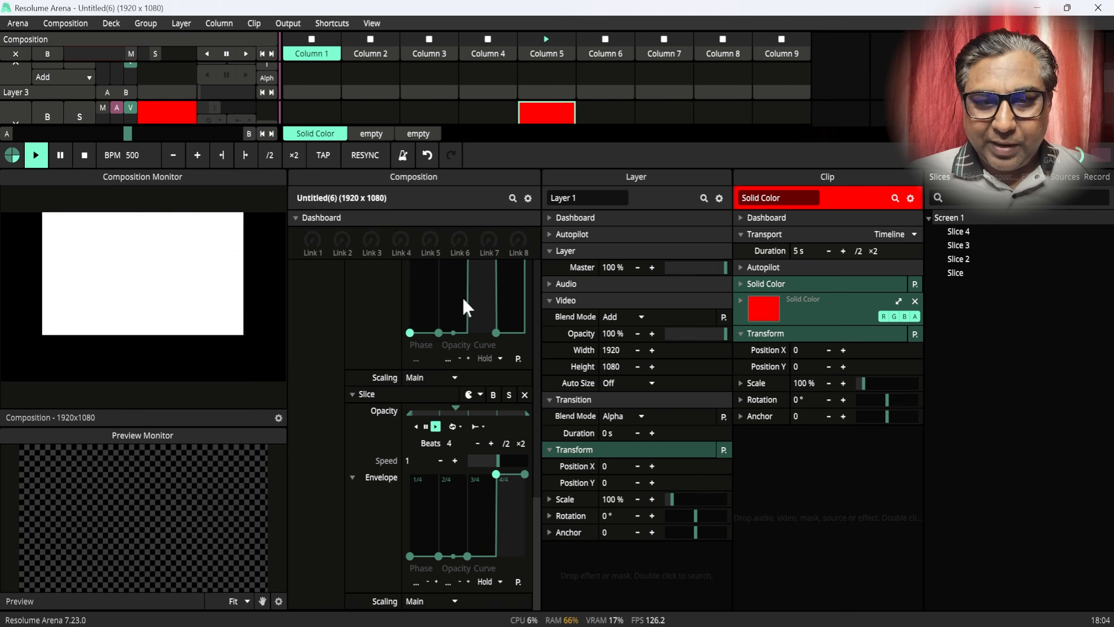
left_click_drag(538, 503, 548, 285)
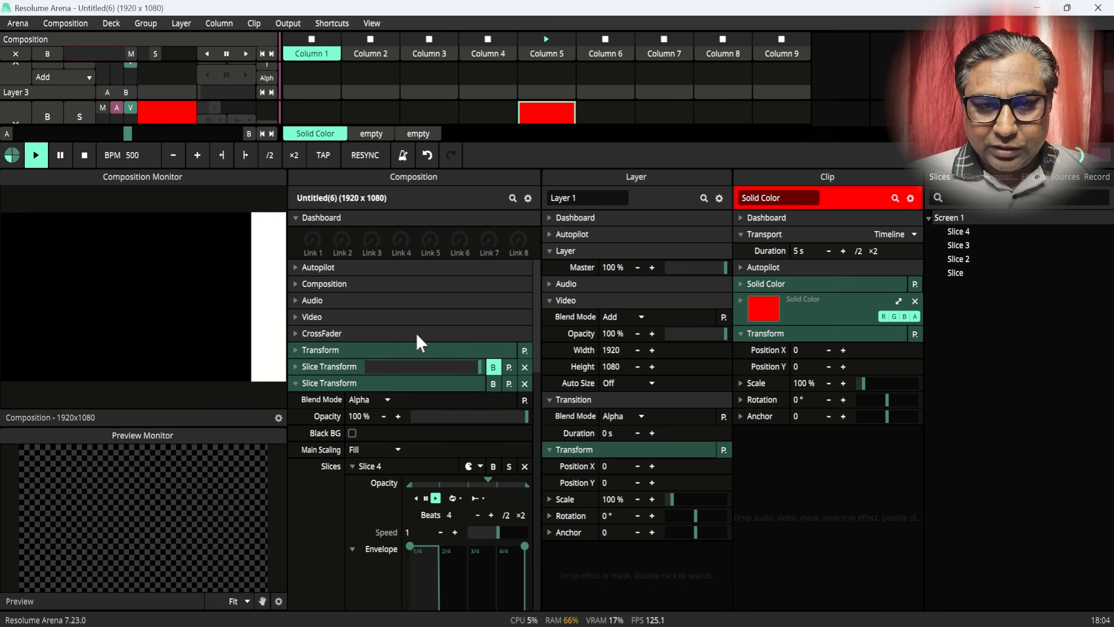
left_click(294, 383)
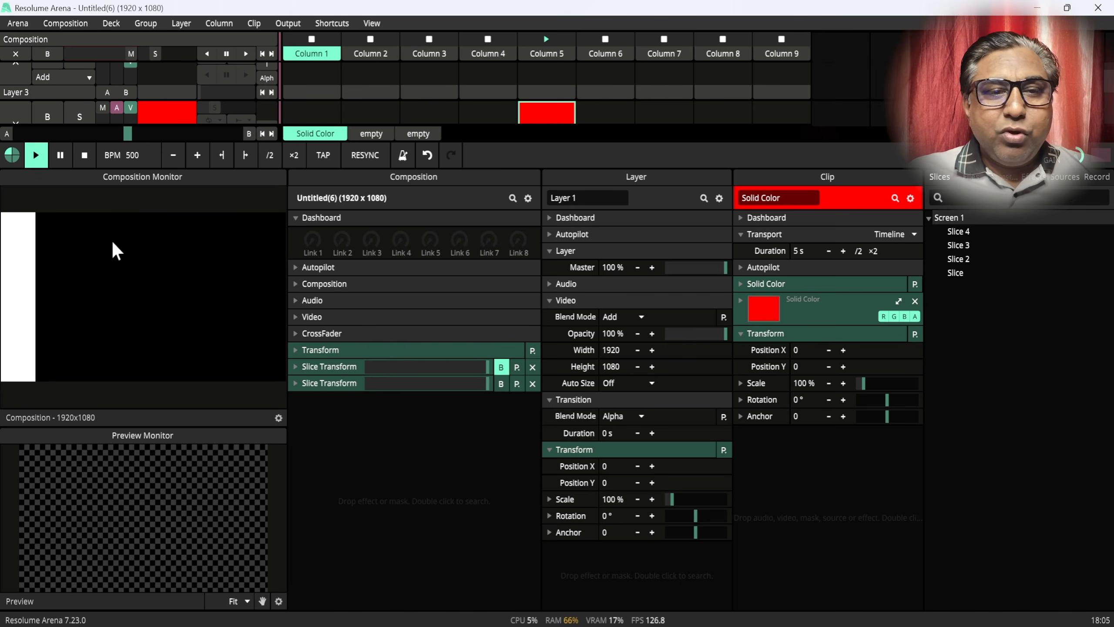
- Bypass both composition Slice Transform effects and enlarge the clip grid area to show Layers 1 and 2
left_click(500, 384)
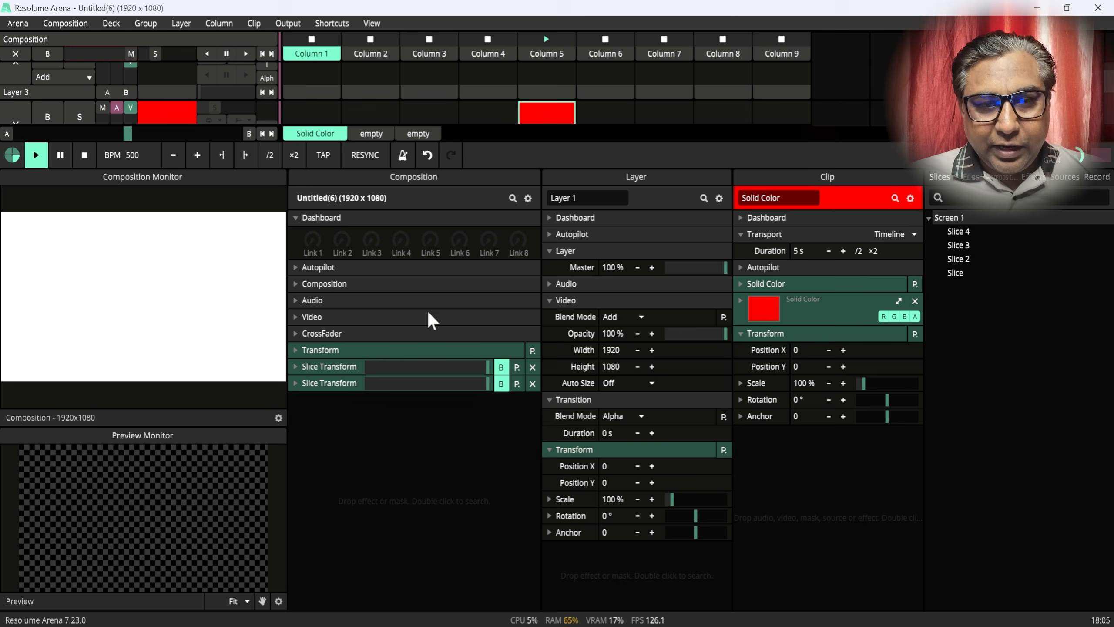
left_click_drag(463, 168, 462, 259)
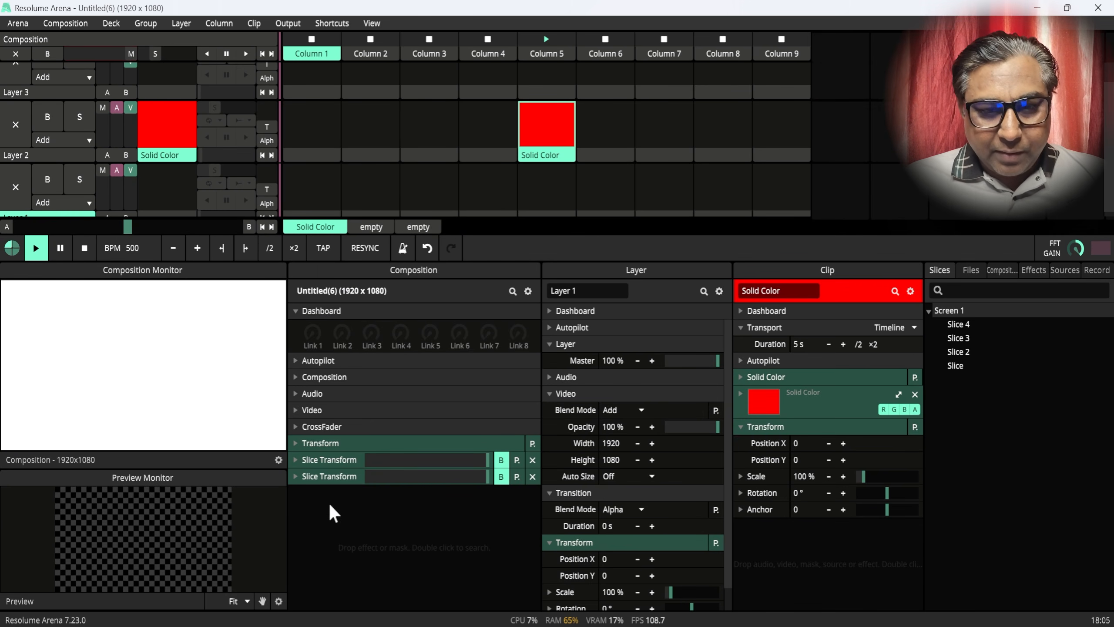
left_click(501, 460)
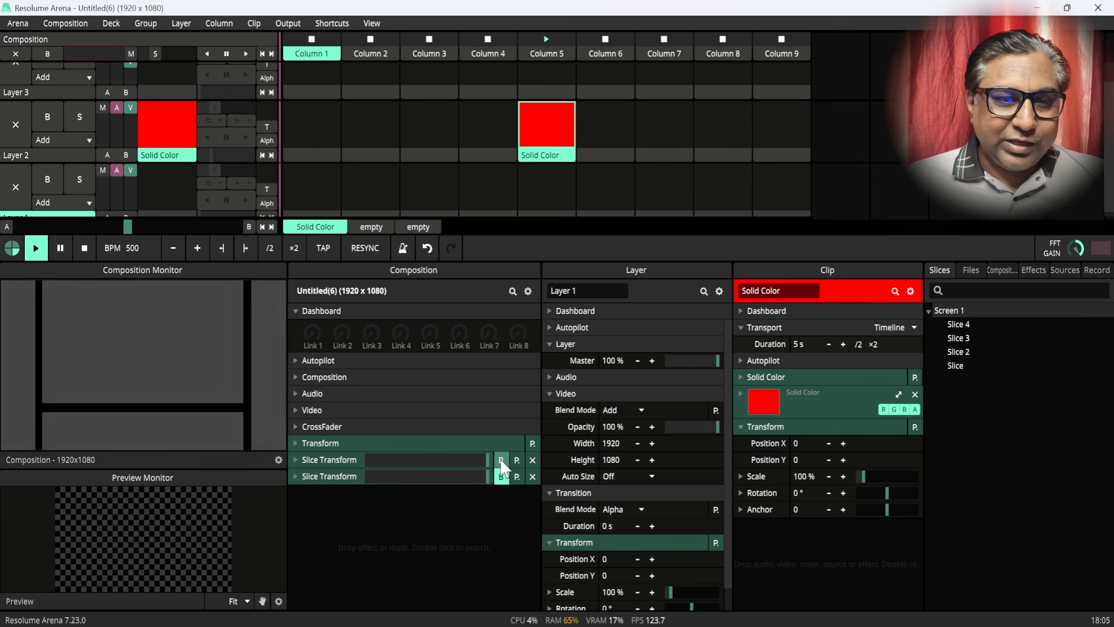
left_click(501, 459)
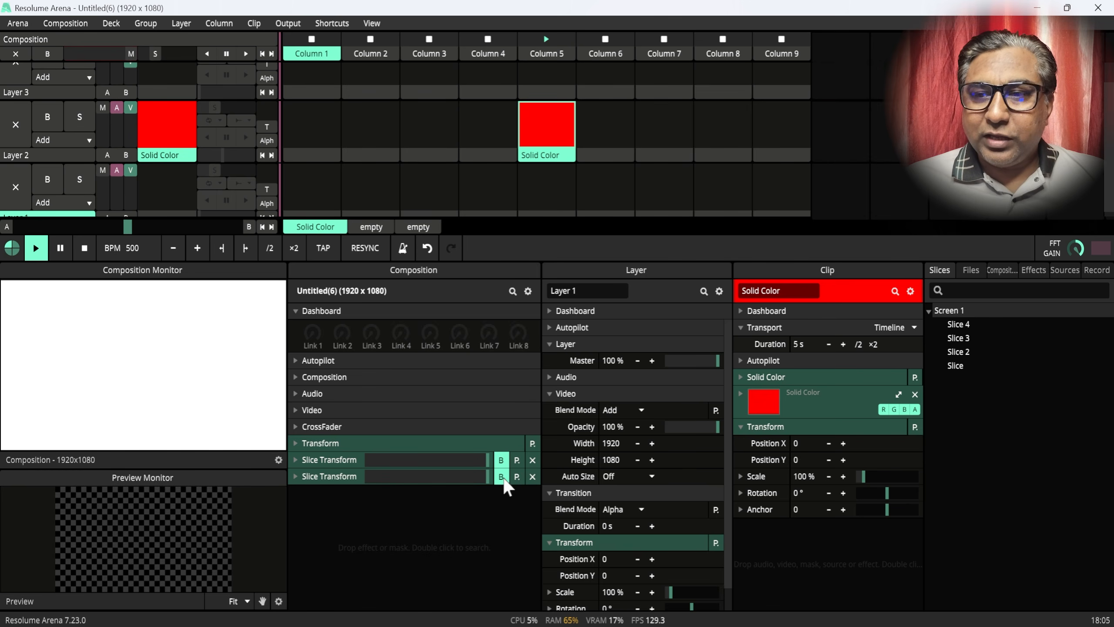
- Load Abstract Cyan Neon Lights 3.mov into Layer 2 at Column 4 and play the clip
left_click(970, 271)
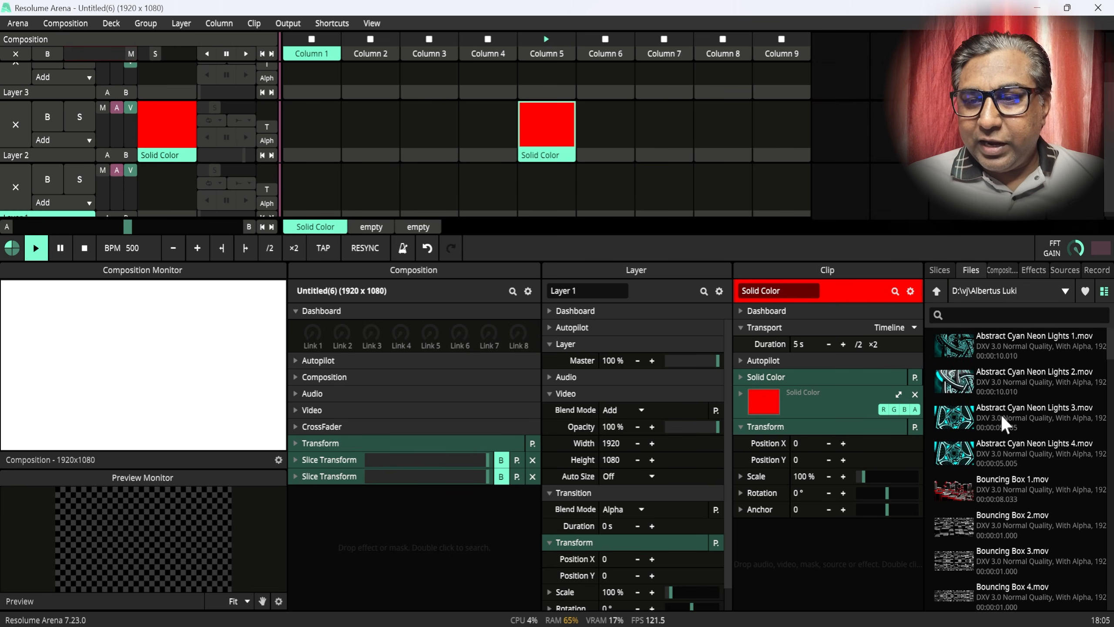
left_click_drag(1001, 415, 488, 132)
left_click(494, 129)
left_click(488, 210)
left_click(483, 121)
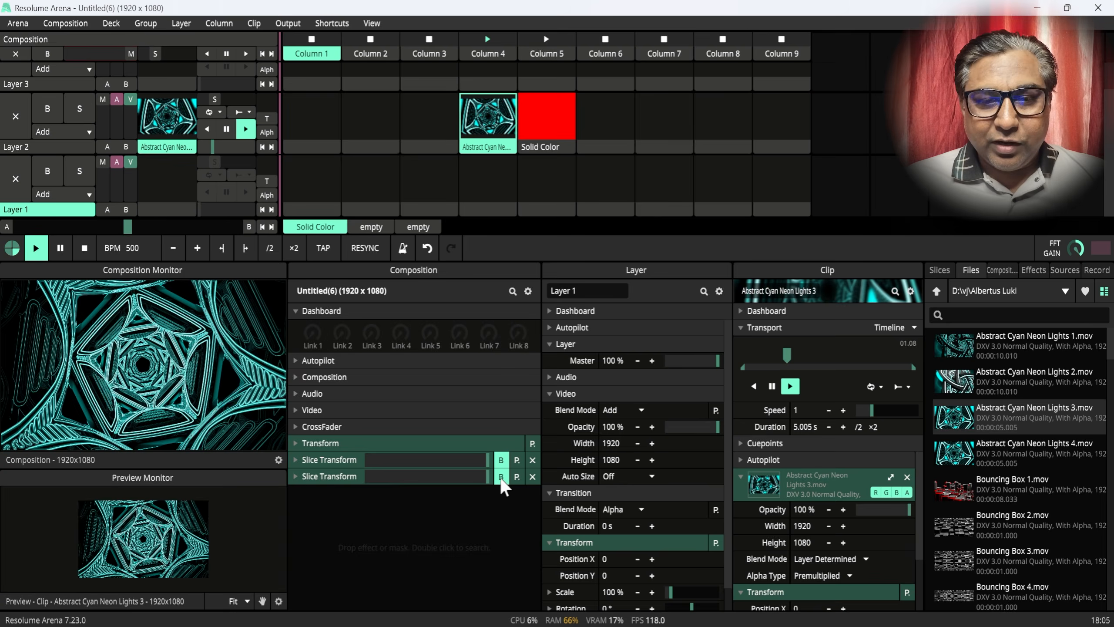
- Re-enable the second Slice Transform effect, try its Main Scaling on Mask, return it to Fill, and collapse the effect
left_click(504, 477)
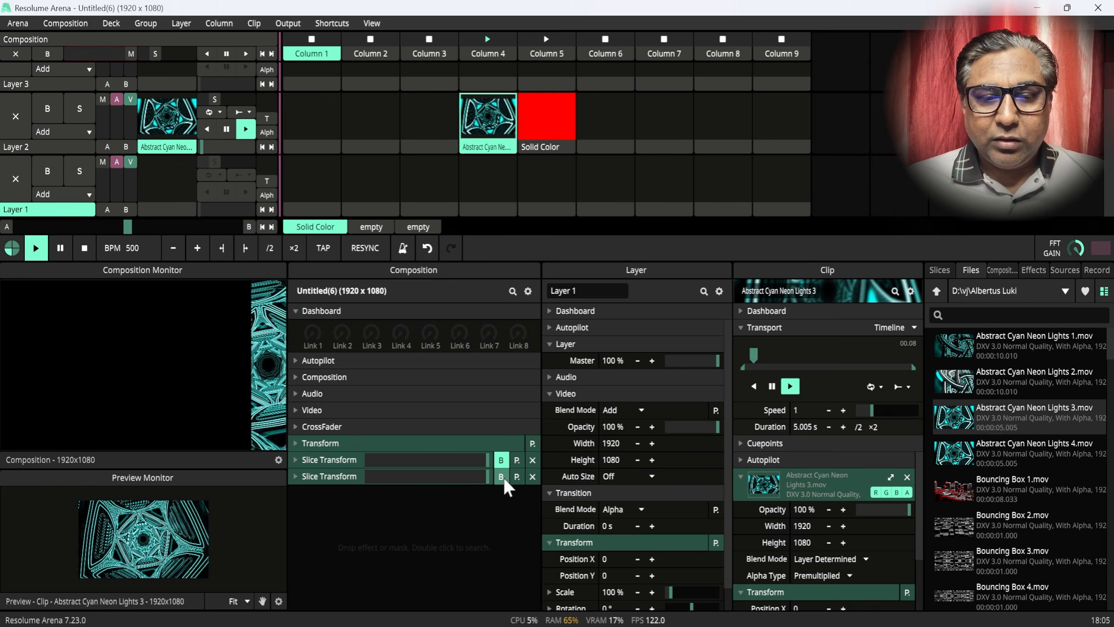
left_click(297, 480)
left_click(398, 543)
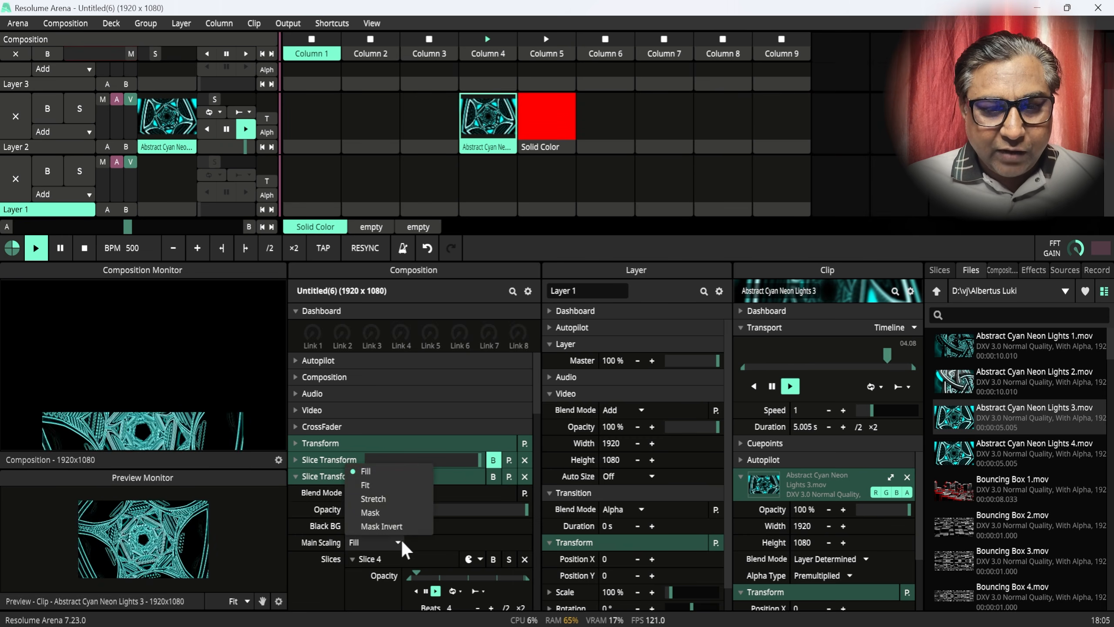
left_click(373, 513)
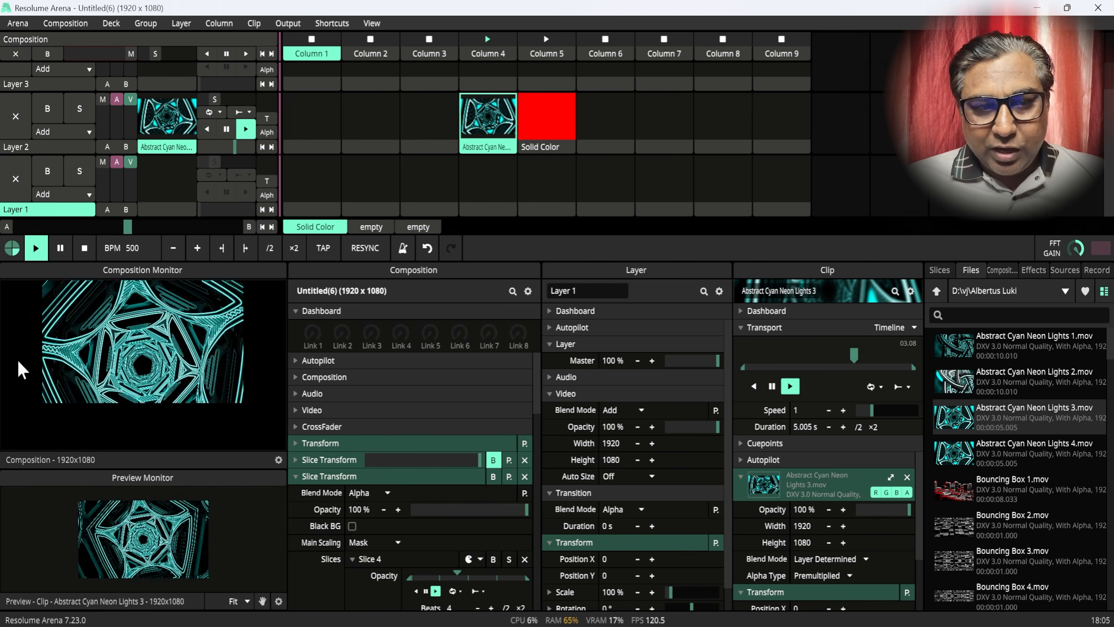
left_click(396, 544)
left_click(368, 471)
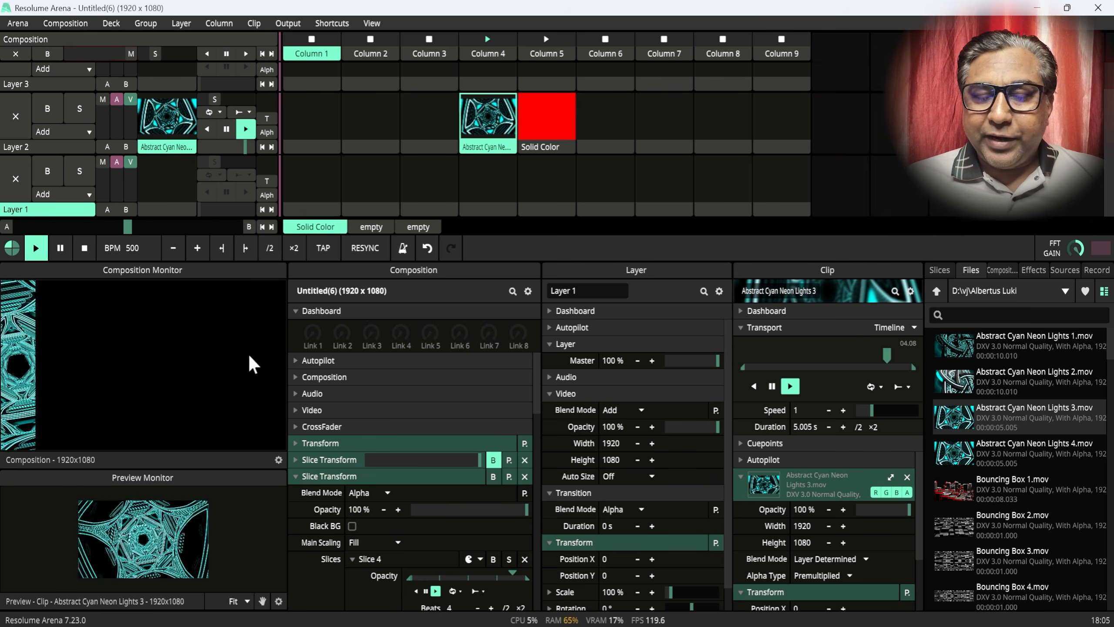
left_click(296, 478)
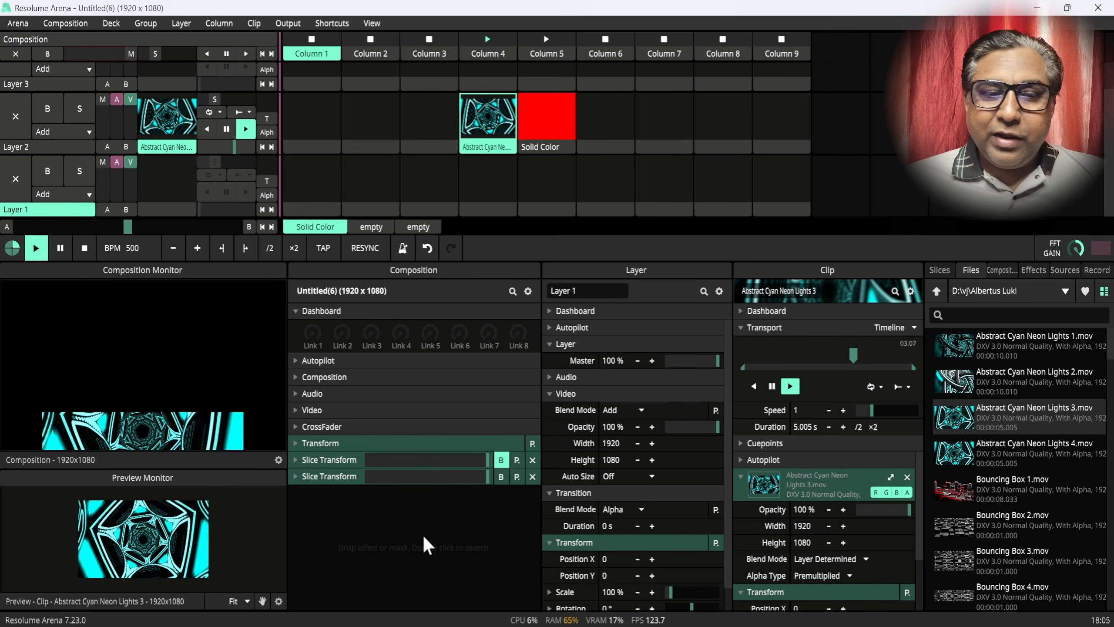
- Play the Solid Color clip and set the first Slice Transform effect's Main Scaling to Mask
left_click(545, 115)
left_click(295, 460)
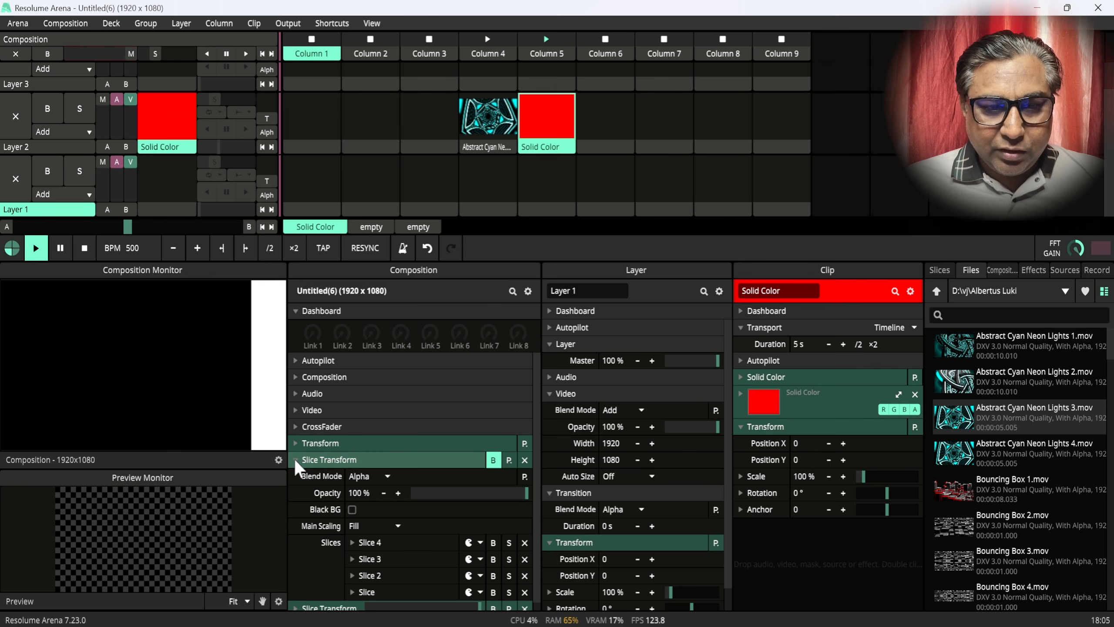
left_click(397, 529)
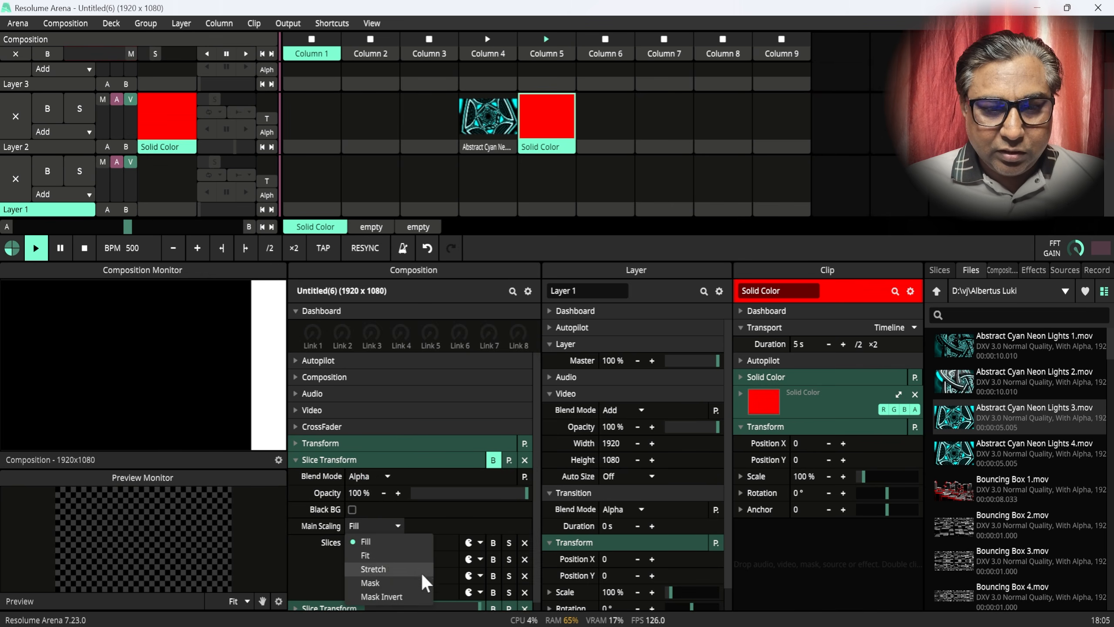
left_click(392, 584)
left_click(296, 461)
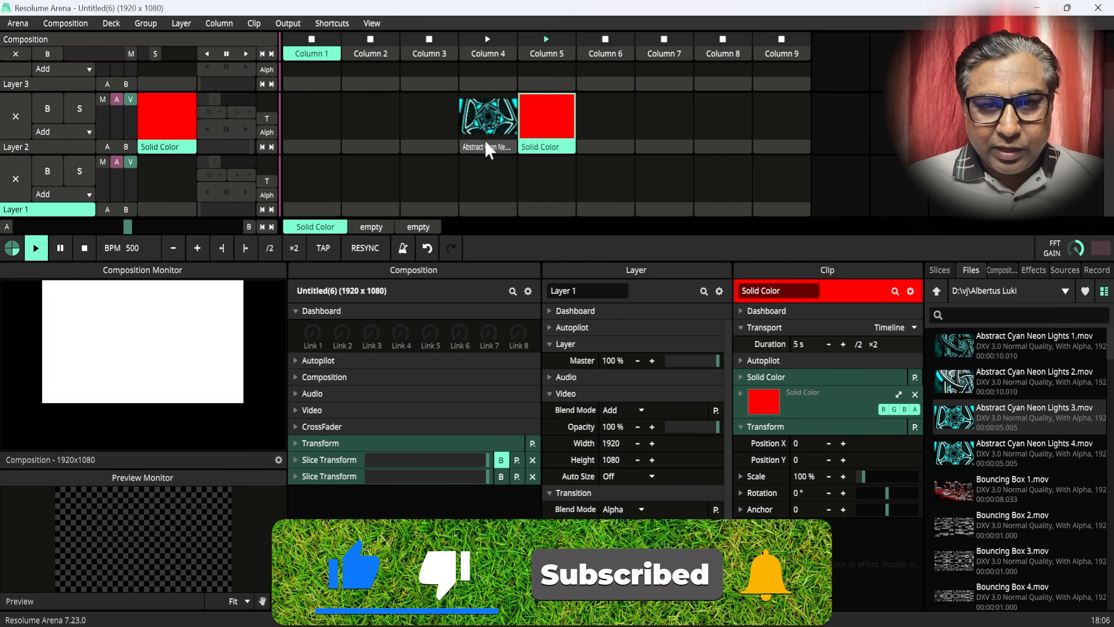
- Move the Abstract Cyan Neon Lights 3 clip down to Layer 1 at Column 4 and retrigger the Solid Color clip on Layer 2
left_click_drag(490, 151, 488, 185)
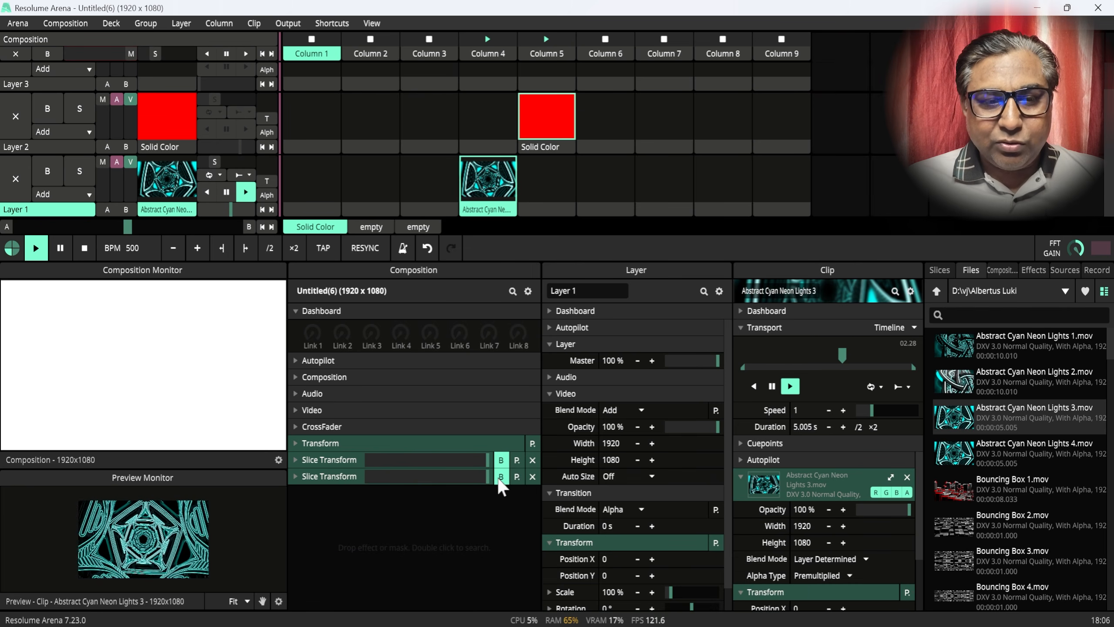
left_click(493, 118)
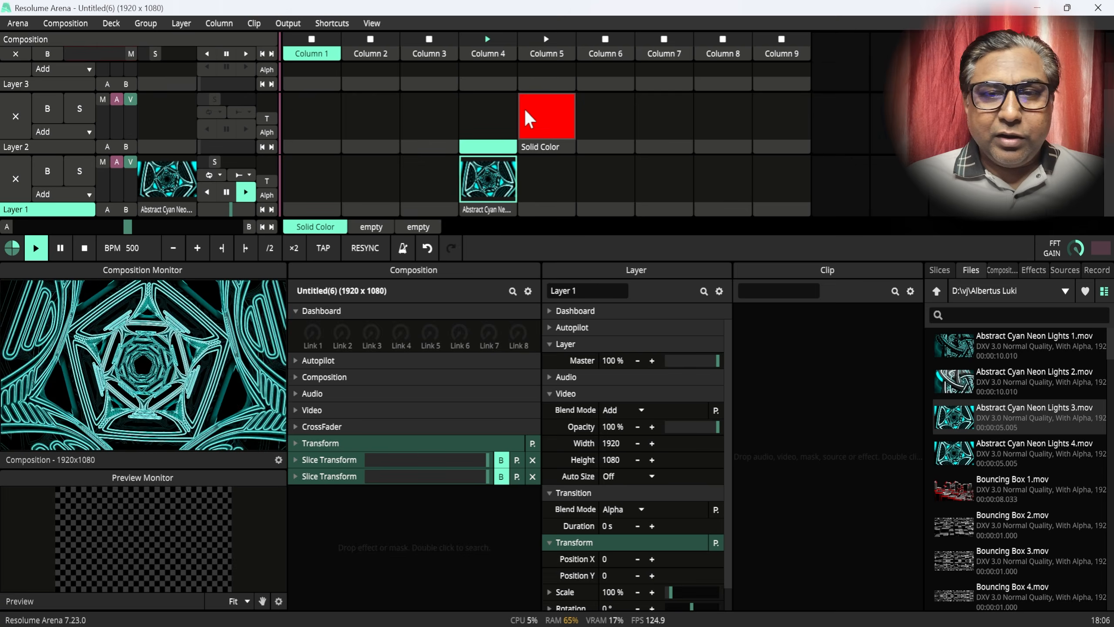
left_click(544, 116)
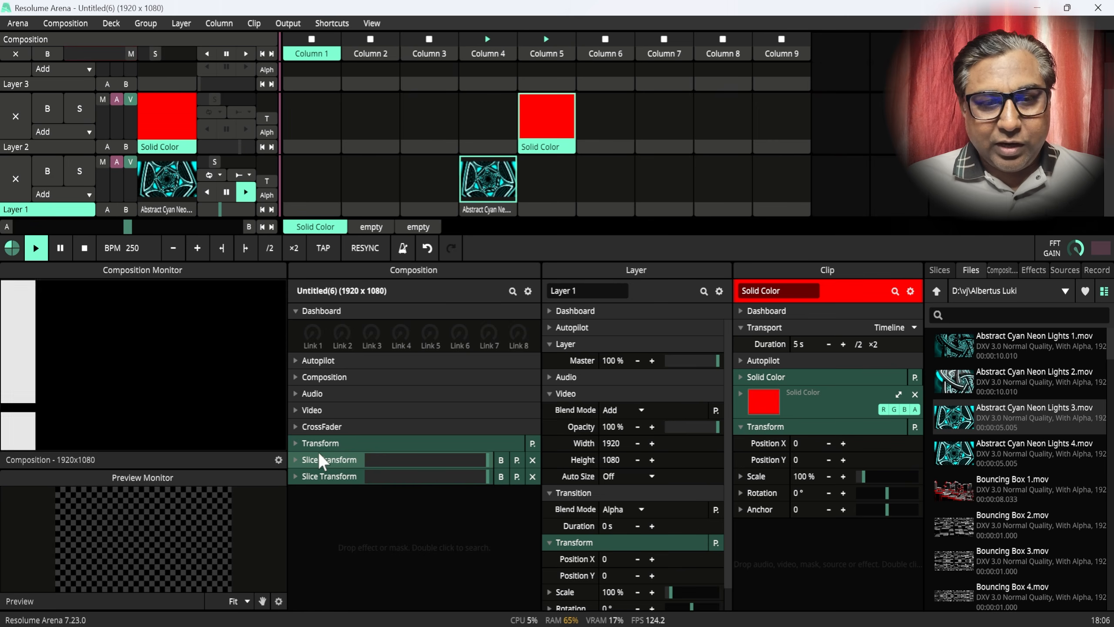
- Set the first Slice Transform effect's Main Scaling back to Fill and collapse the effect
left_click(300, 459)
left_click(397, 526)
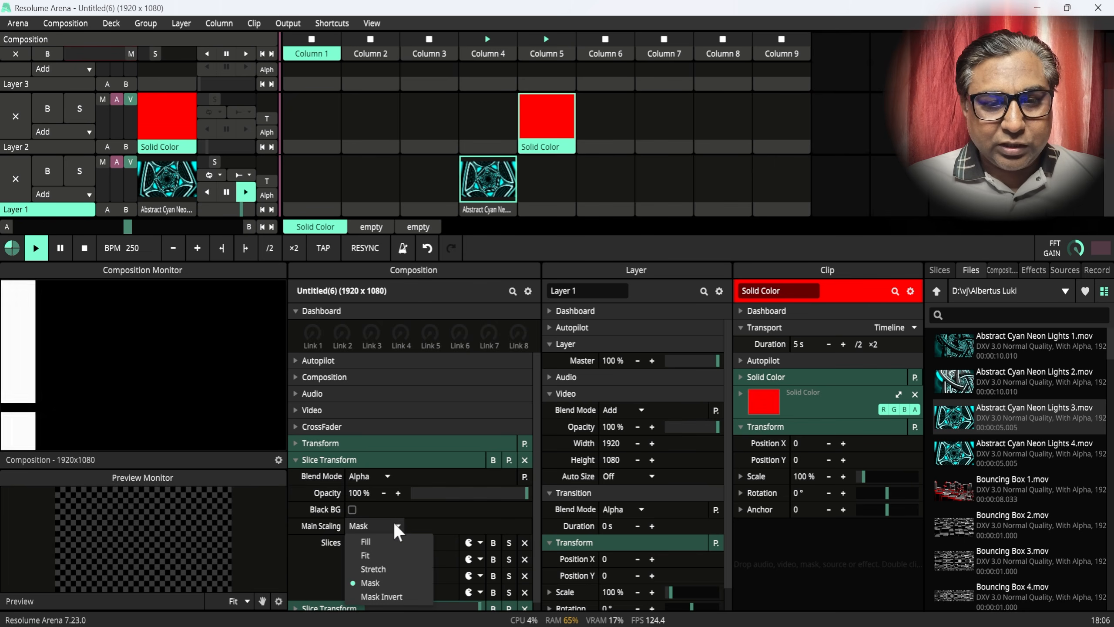
left_click(381, 552)
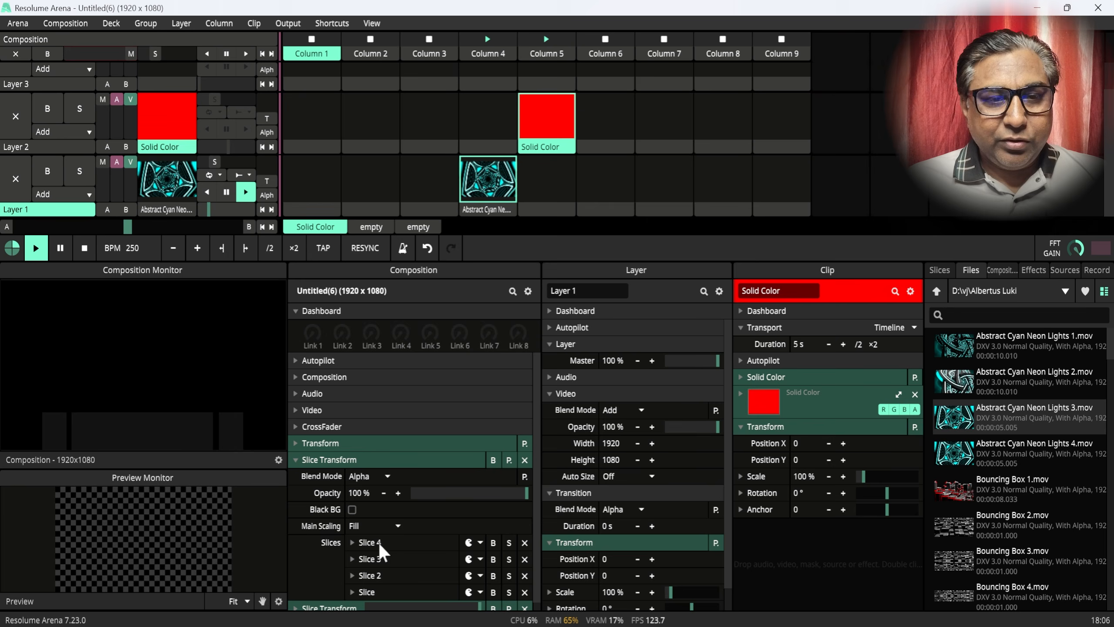
left_click(308, 459)
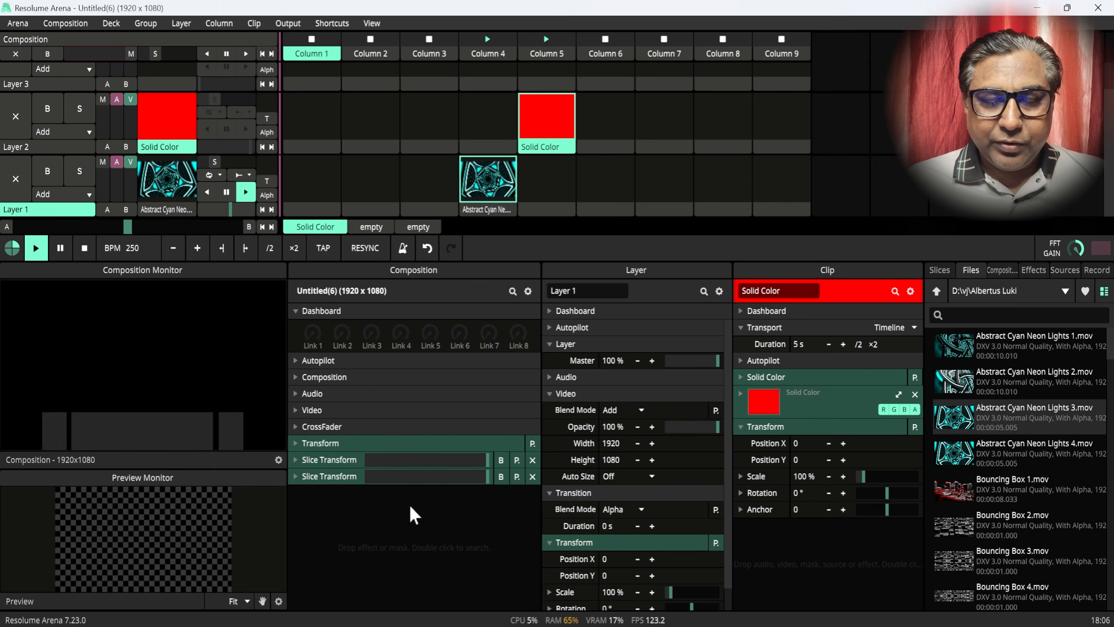
- Stop the Layer 1 clip, switch Layer 2's Solid Color clip off and on, and double the tempo to 500 BPM
left_click(439, 184)
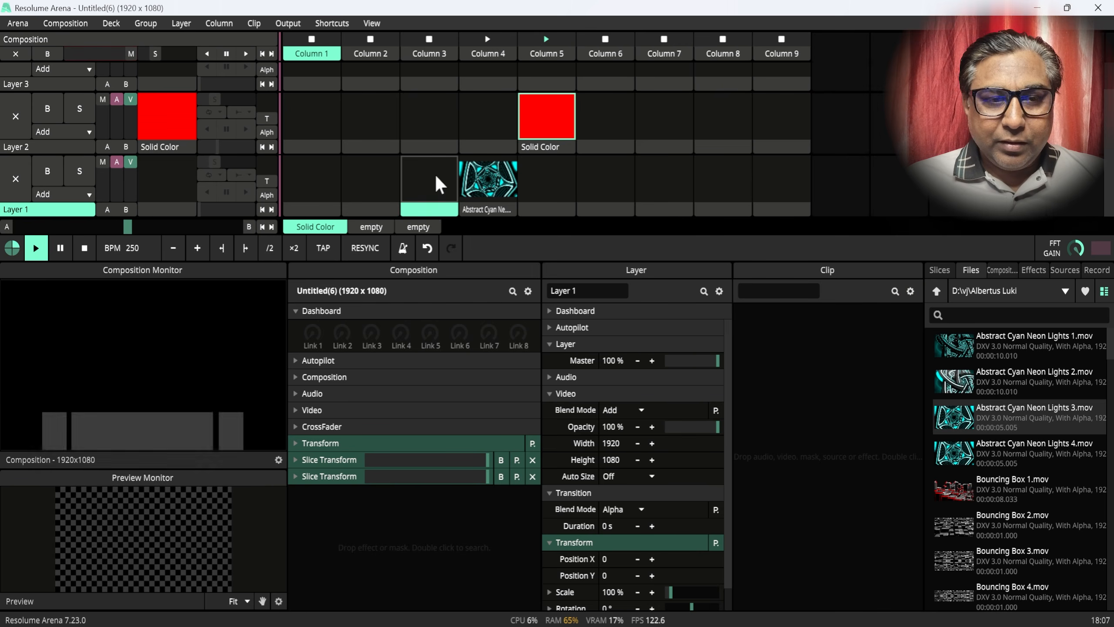
left_click(483, 122)
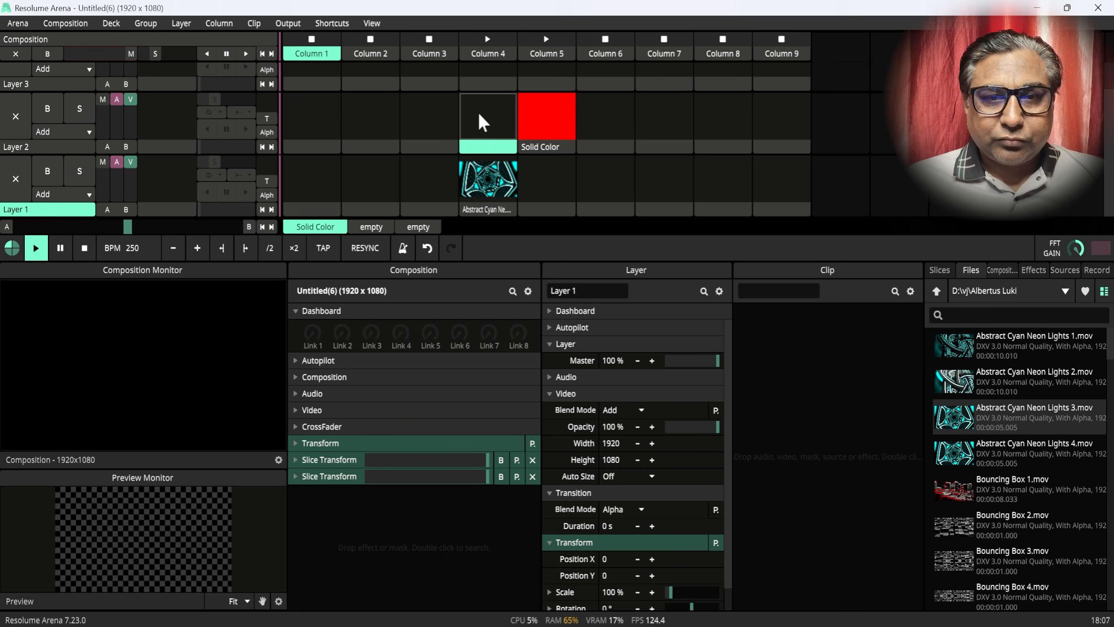
left_click(566, 122)
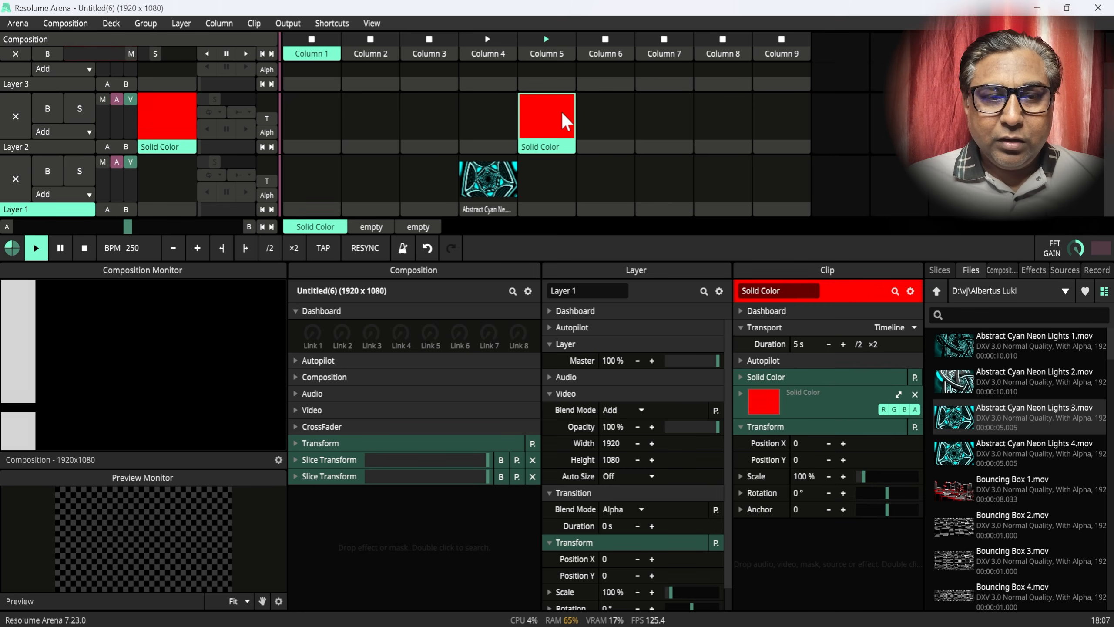
left_click(488, 120)
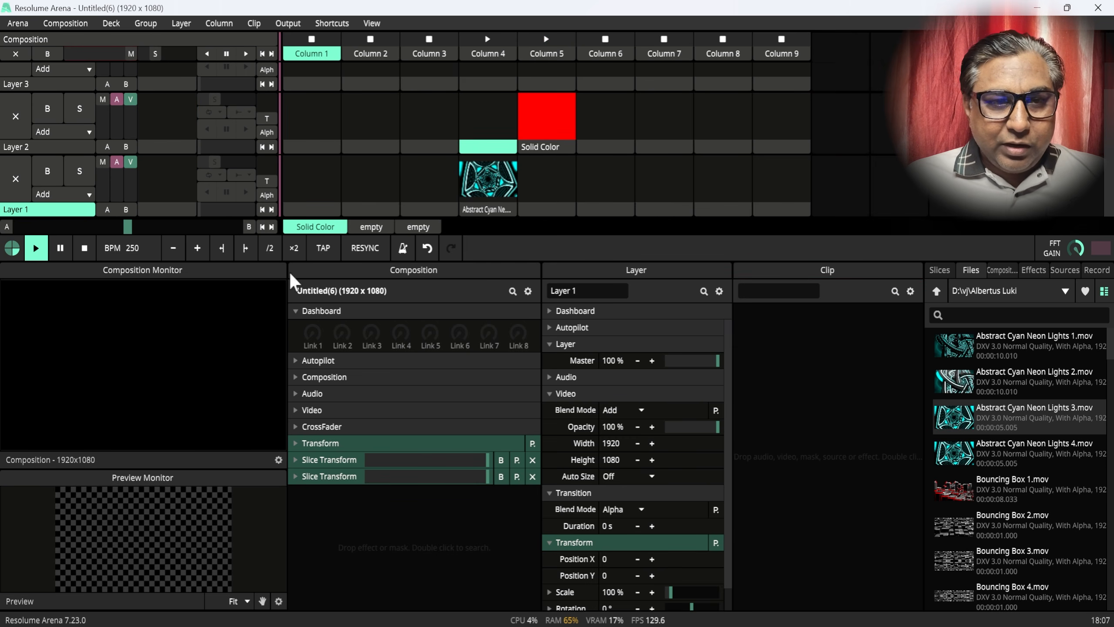
left_click(295, 248)
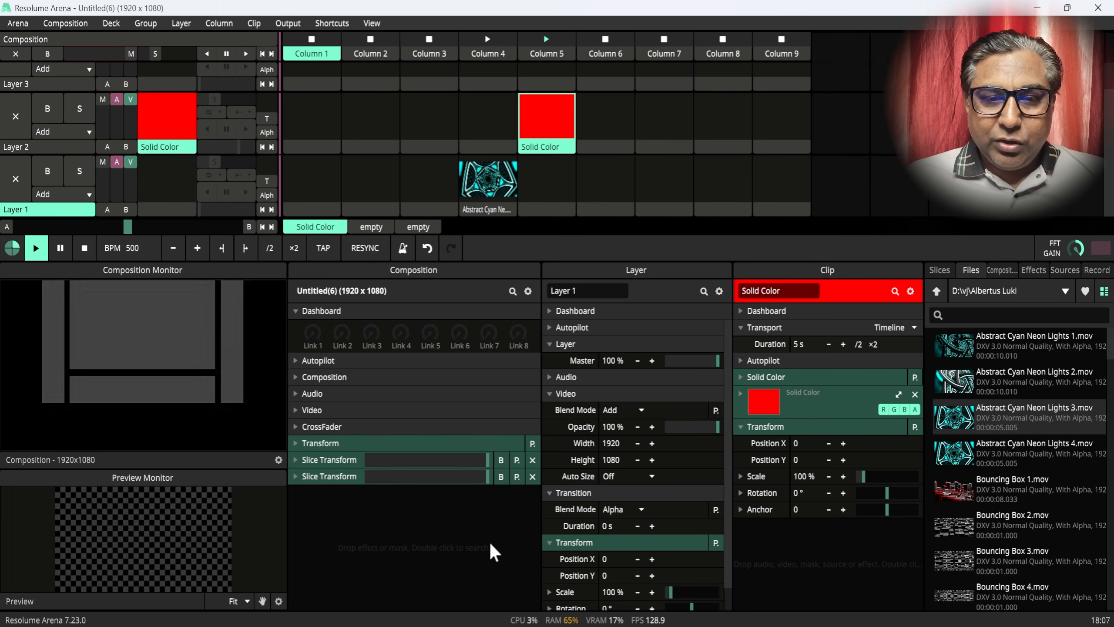
- Review the envelope presets for Slice 4's opacity in the second Slice Transform effect without applying one
left_click(295, 477)
left_click_drag(541, 419, 535, 454)
left_click(518, 529)
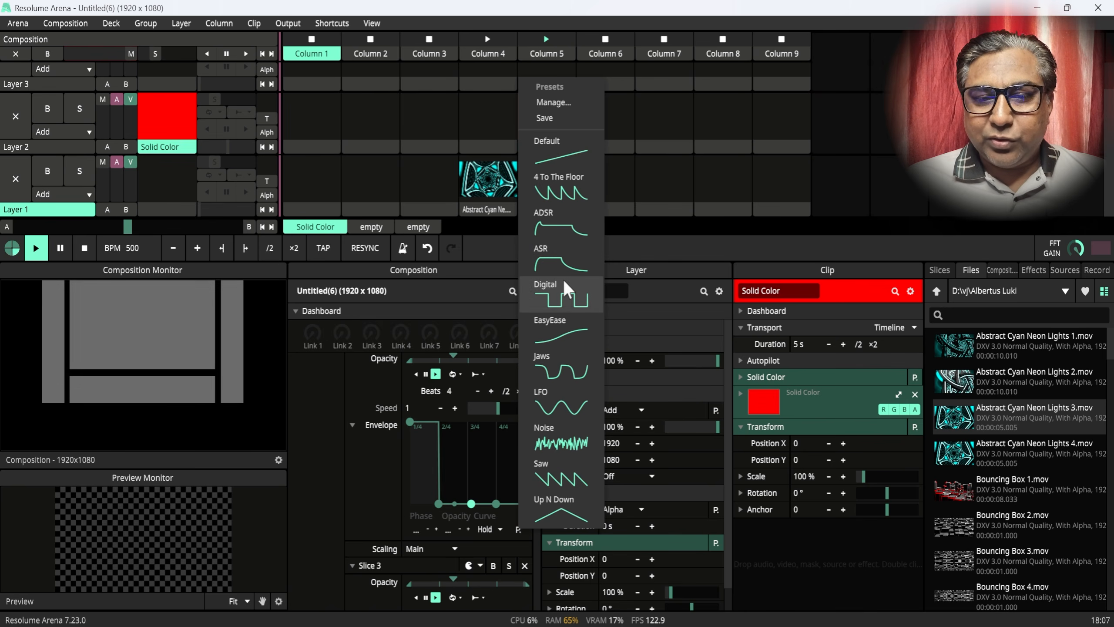
left_click(660, 249)
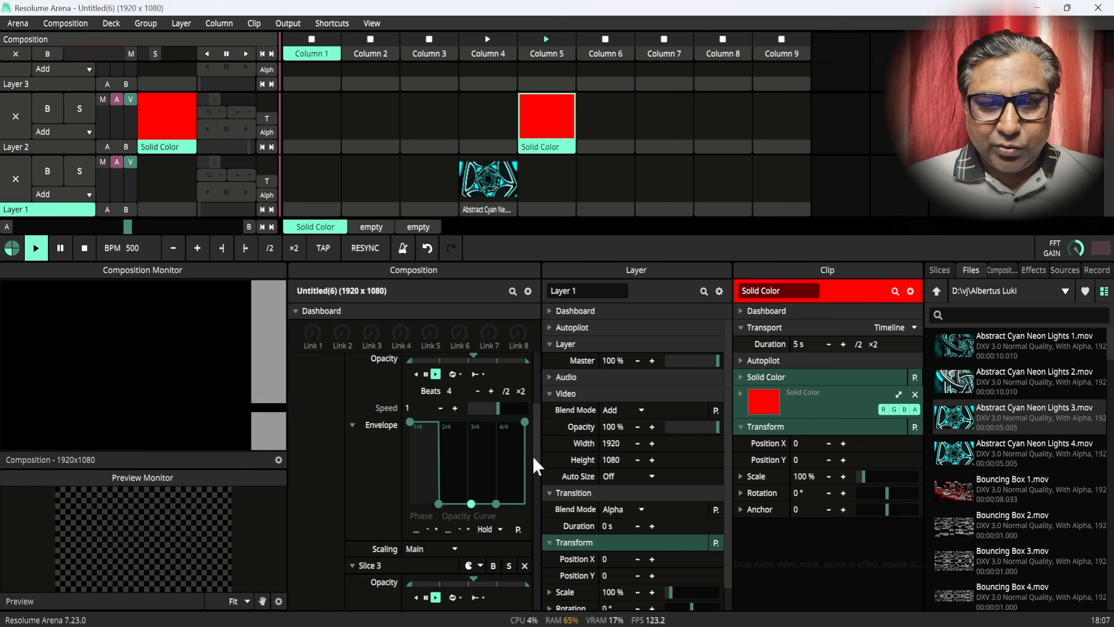
scroll(526, 400, "up", 8)
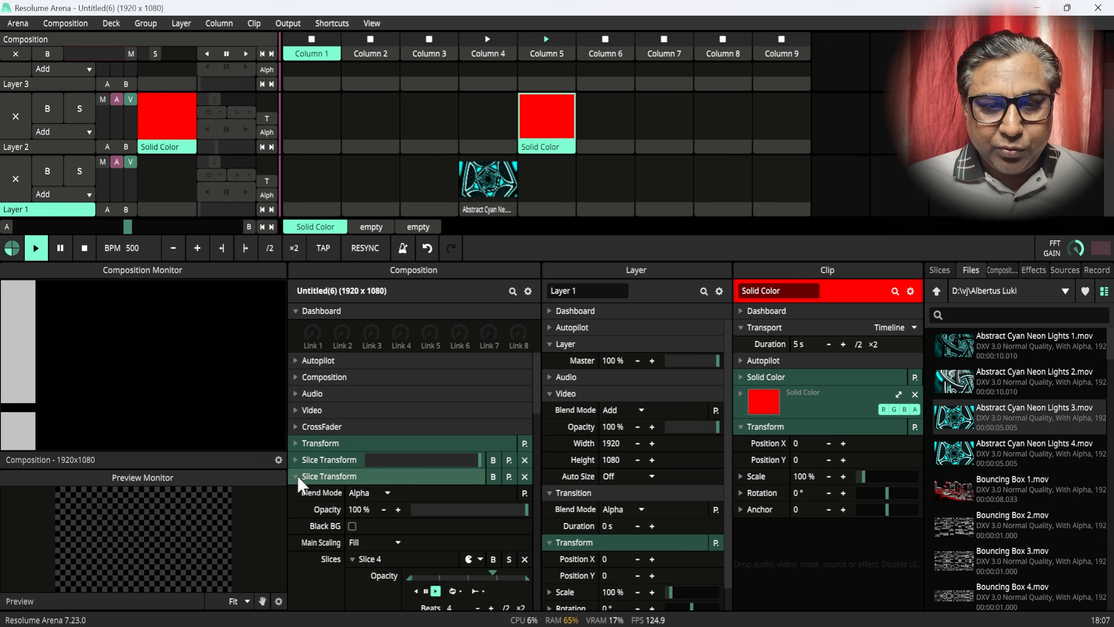
left_click(296, 476)
- Bypass the two existing Slice Transform effects and add a third Slice Transform to the composition
left_click(502, 476)
left_click(501, 460)
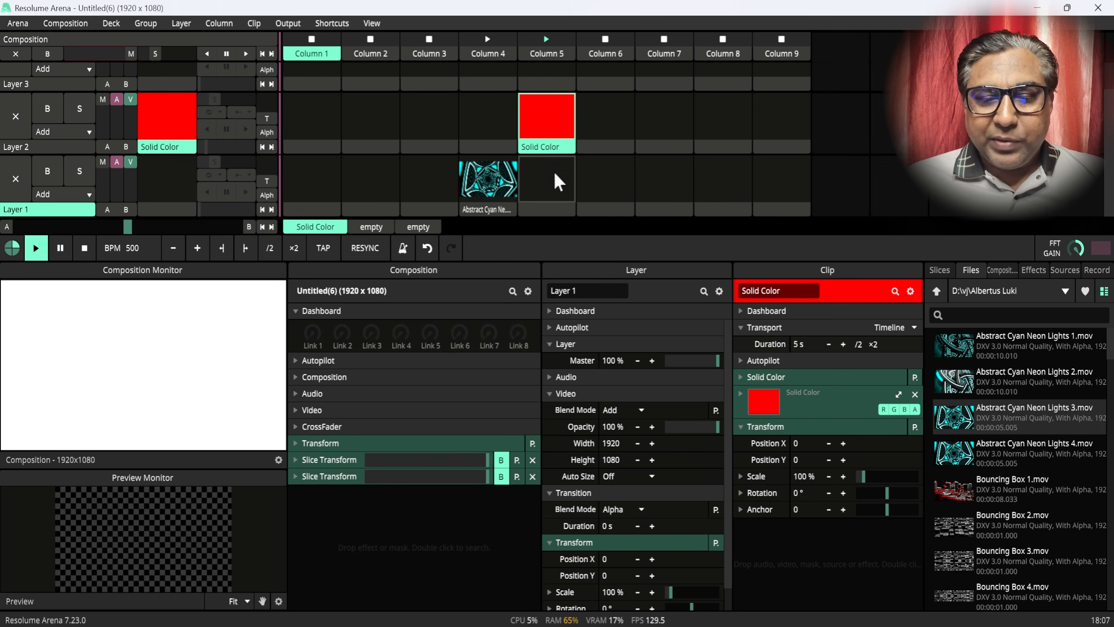
left_click(1033, 271)
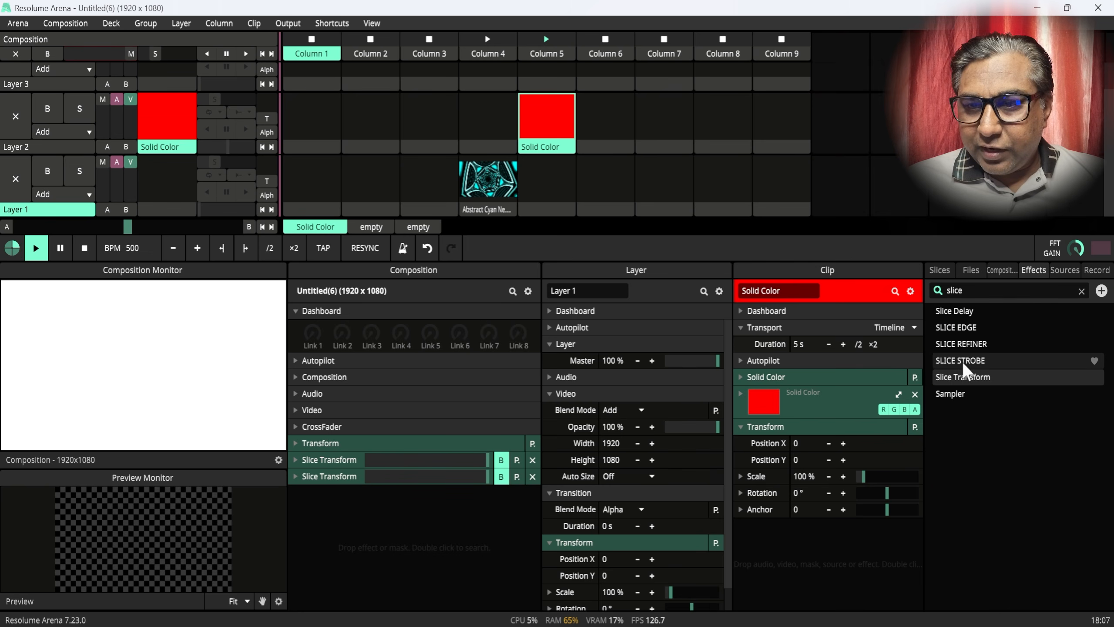
left_click_drag(958, 383, 346, 503)
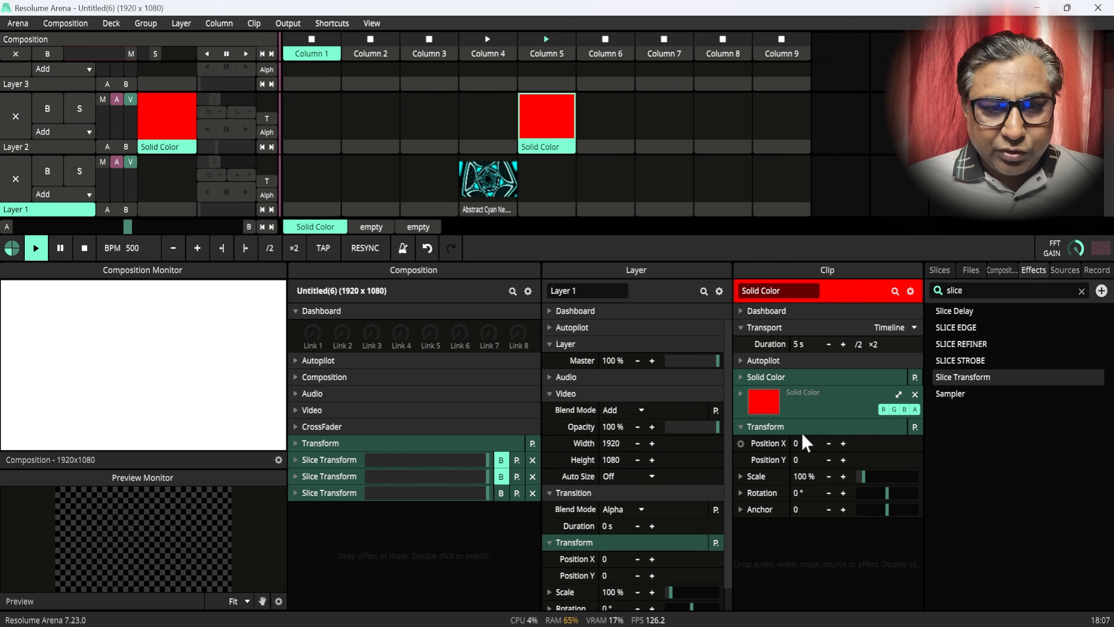
- Expand the third Slice Transform effect and add all Screen 1 slices to its slice list
left_click(941, 270)
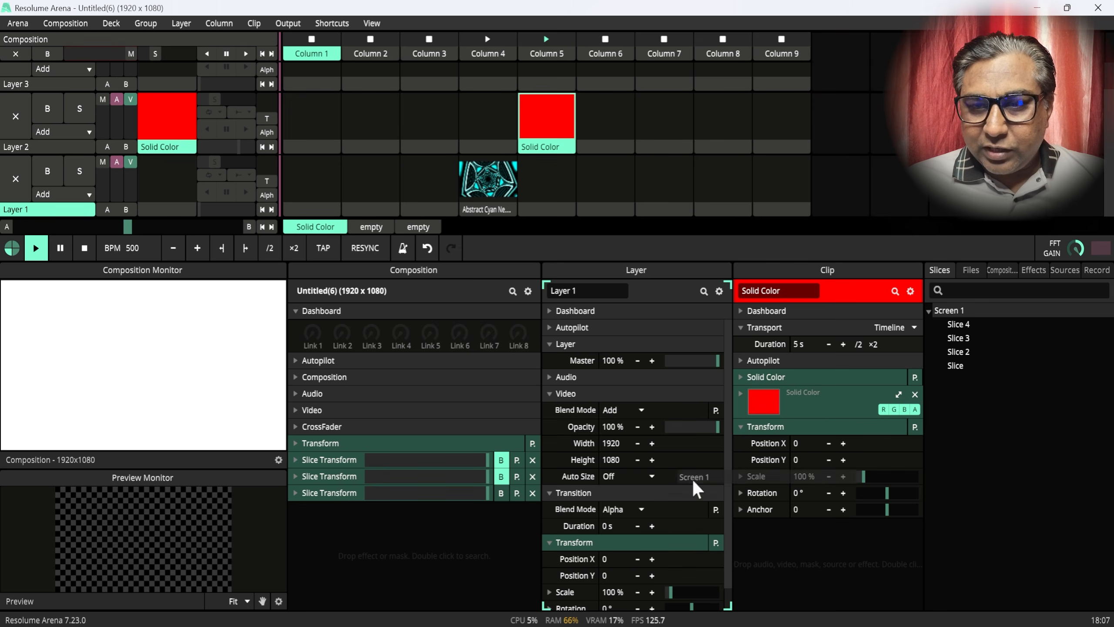
left_click_drag(372, 517, 1033, 373)
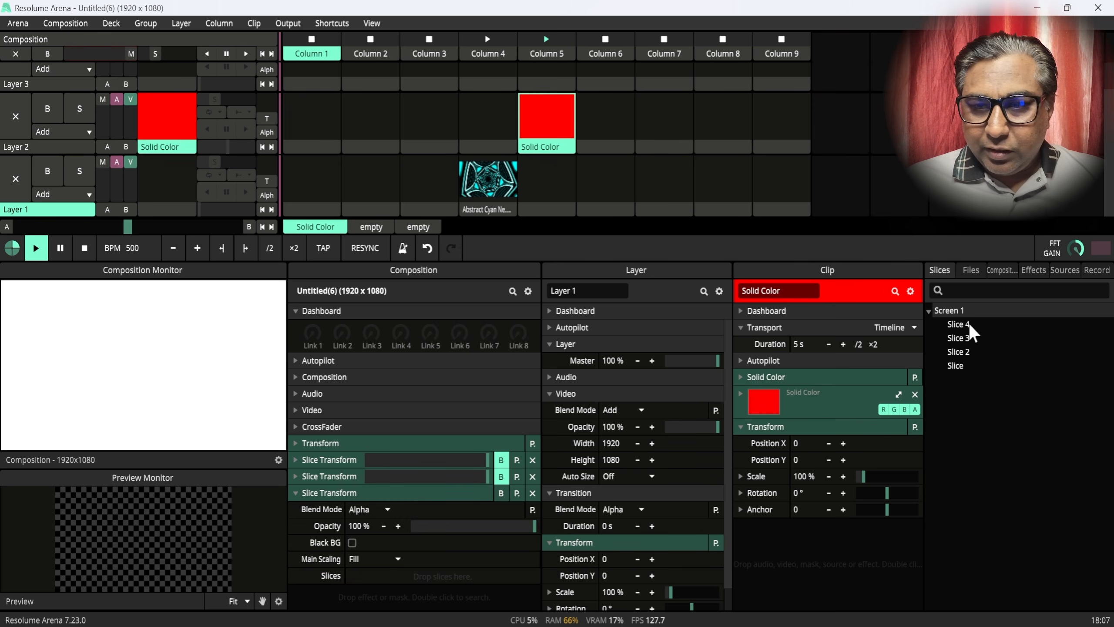
left_click_drag(959, 305, 446, 437)
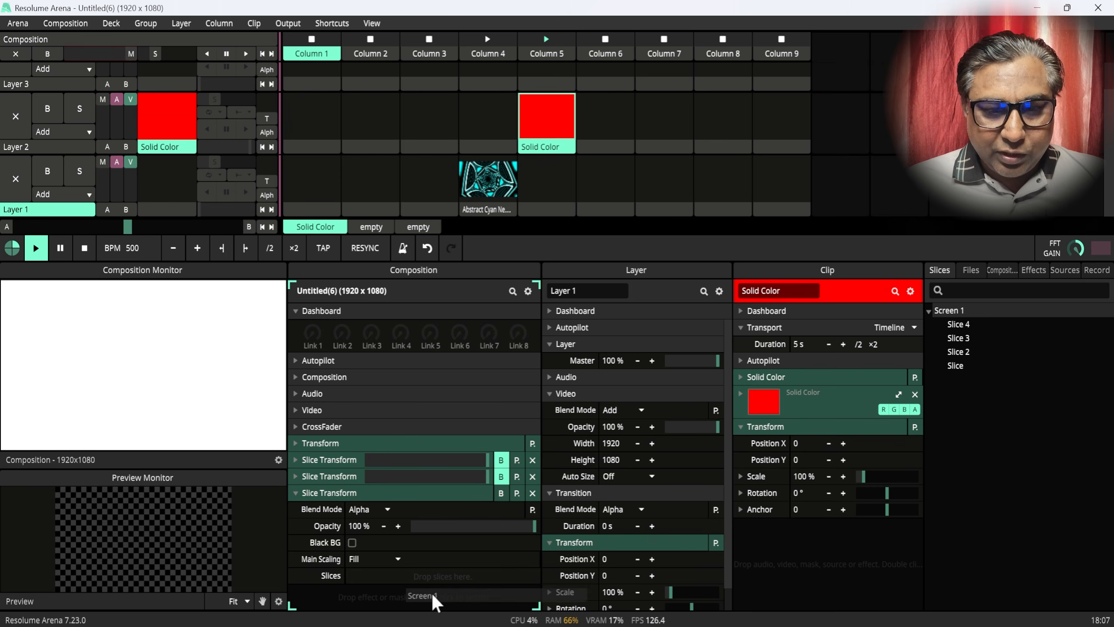
left_click_drag(430, 591, 430, 573)
scroll(536, 487, "down", 1)
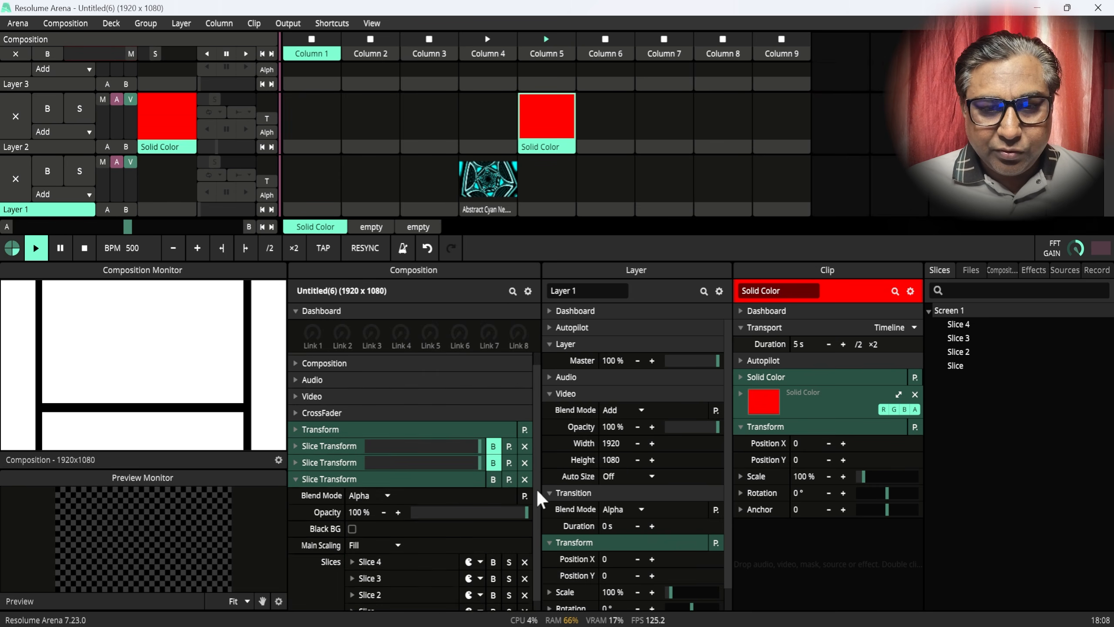
- Enlarge the parameter panels and set Slice 4's opacity in the third Slice Transform effect to BPM Sync
left_click_drag(538, 490, 539, 570)
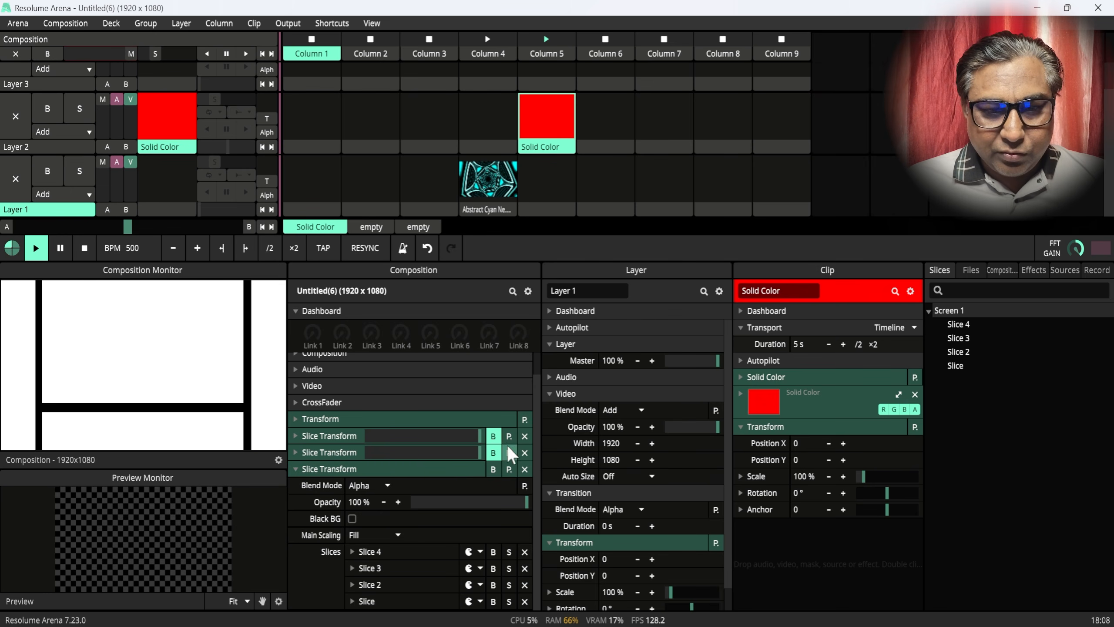
left_click_drag(457, 260, 475, 150)
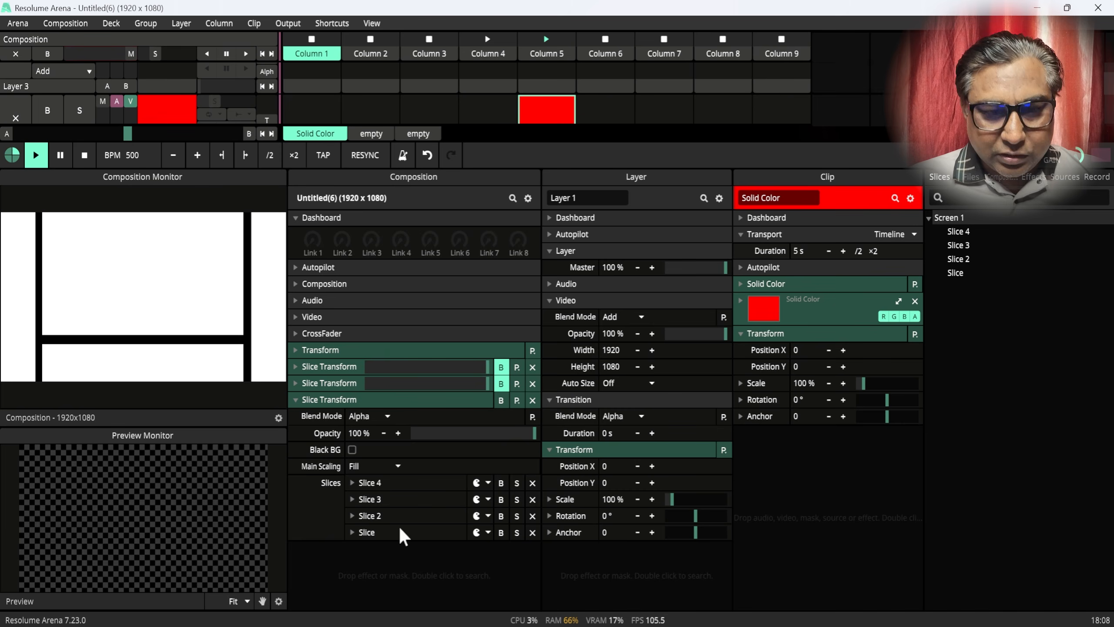
left_click(352, 483)
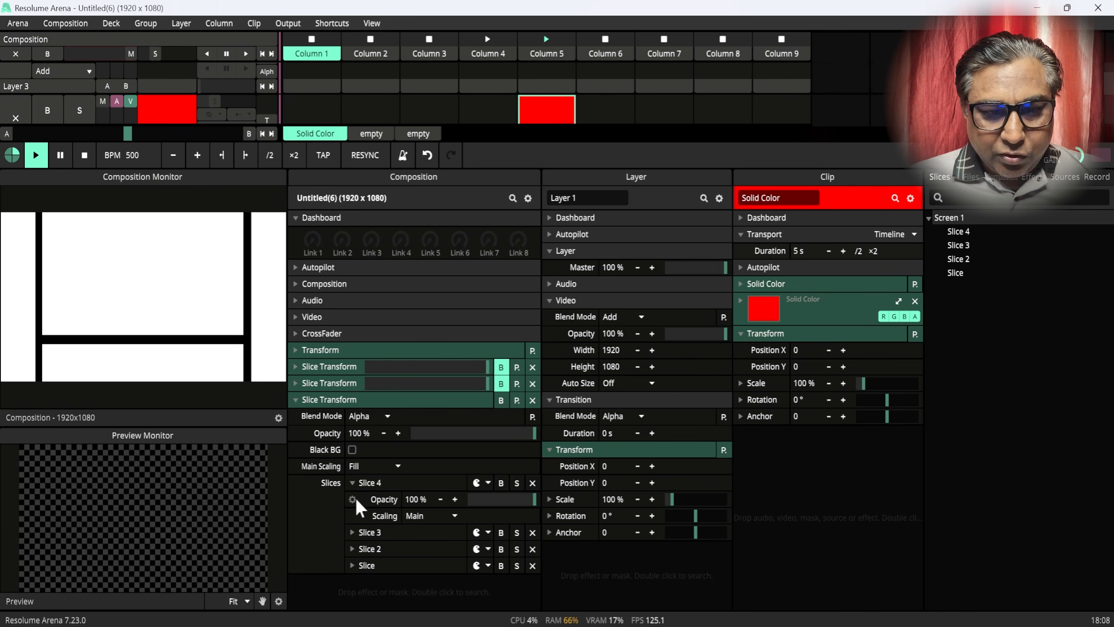
left_click(390, 366)
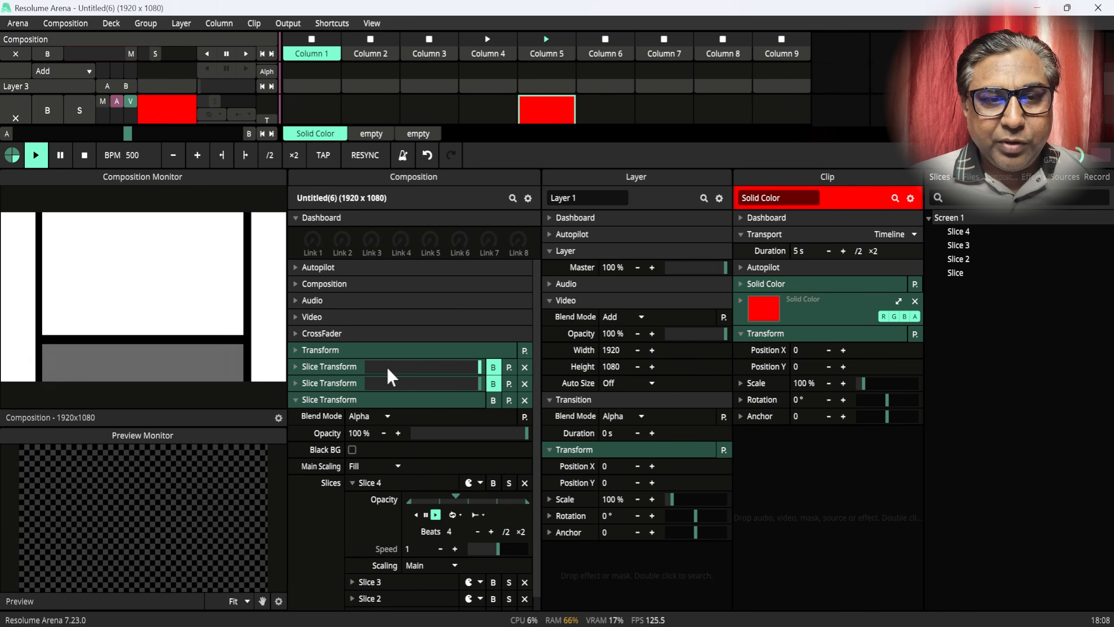
- Expand Slice 3 and Slice 2 in the third Slice Transform effect and set both opacities to BPM Sync
scroll(525, 547, "down", 1)
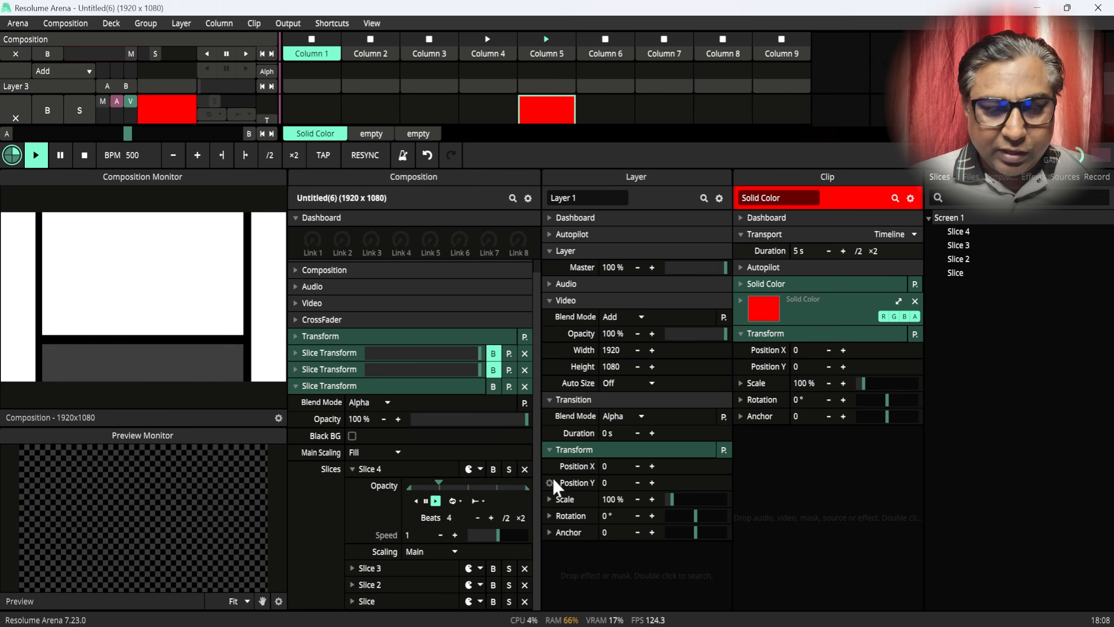
left_click(354, 568)
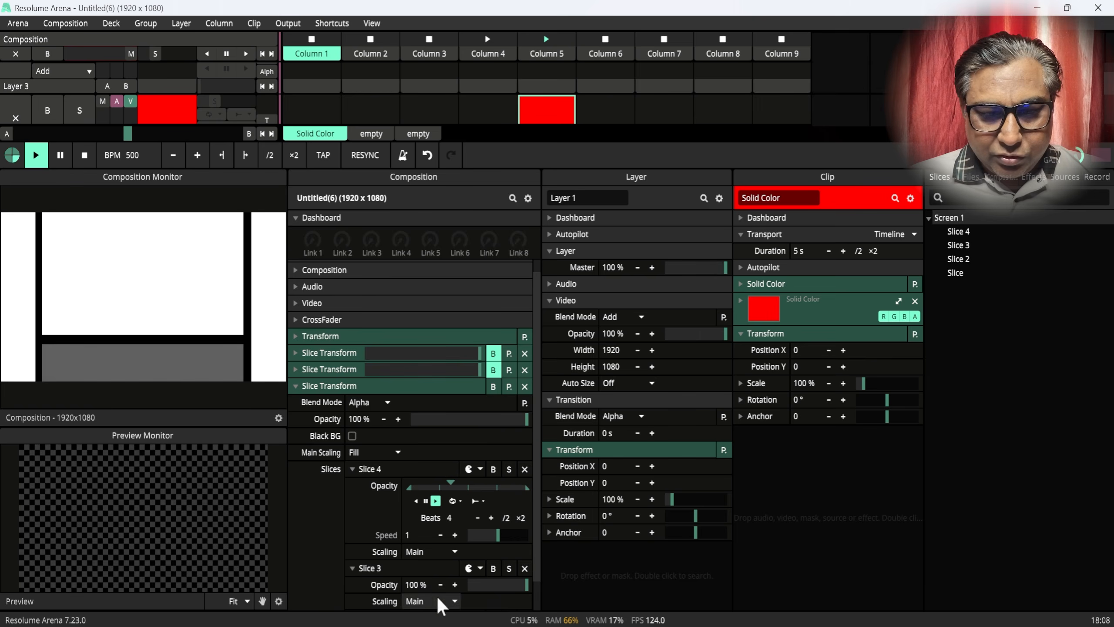
left_click(352, 585)
left_click(394, 450)
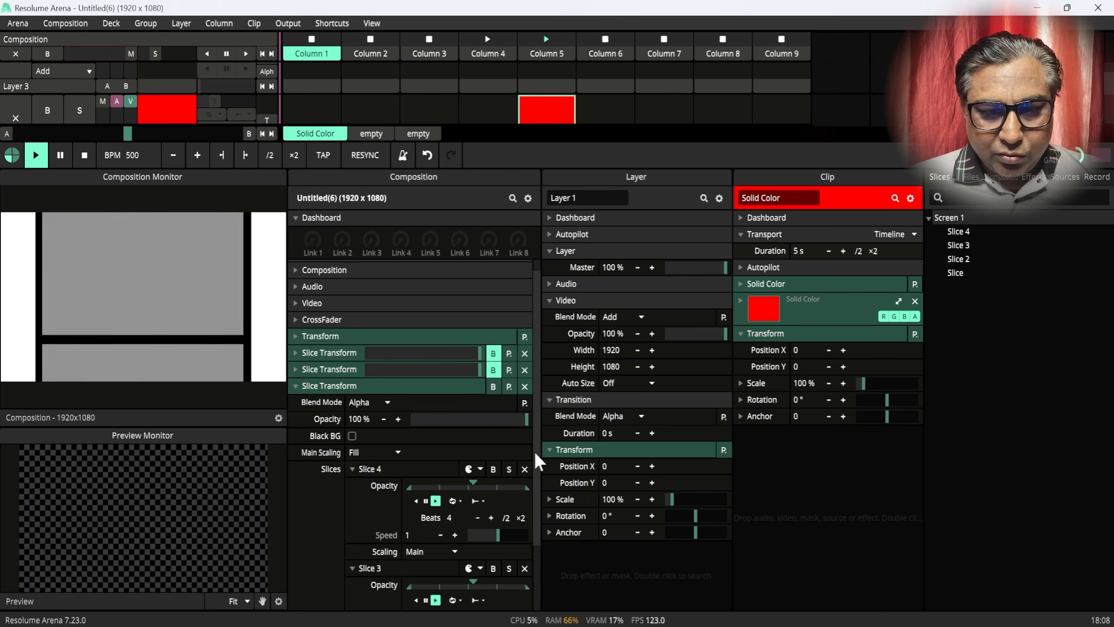
scroll(537, 545, "down", 3)
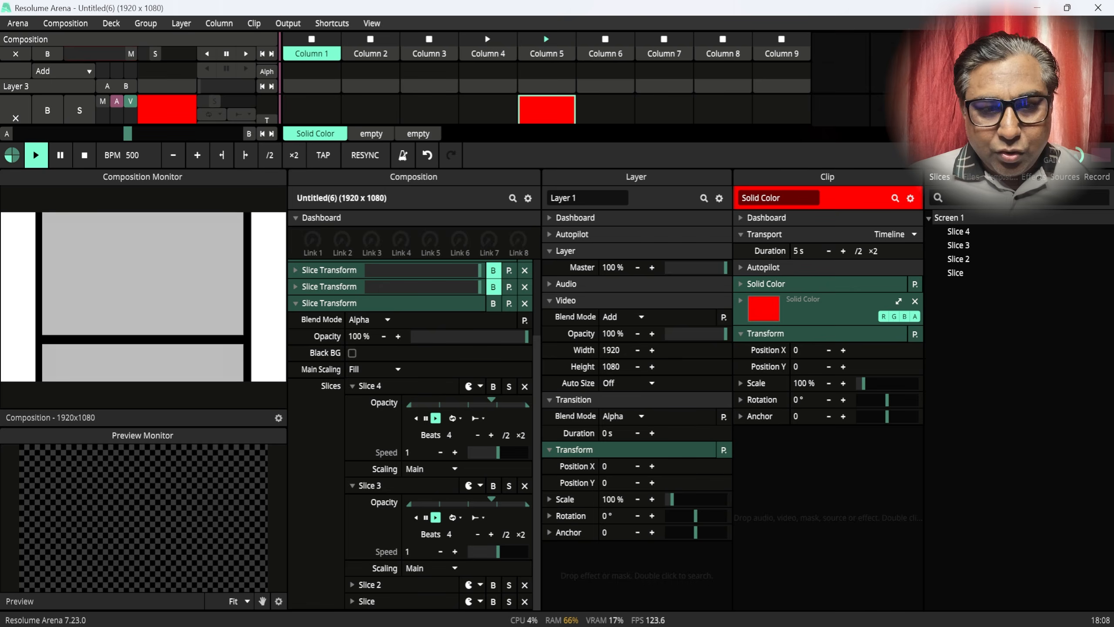
left_click(352, 585)
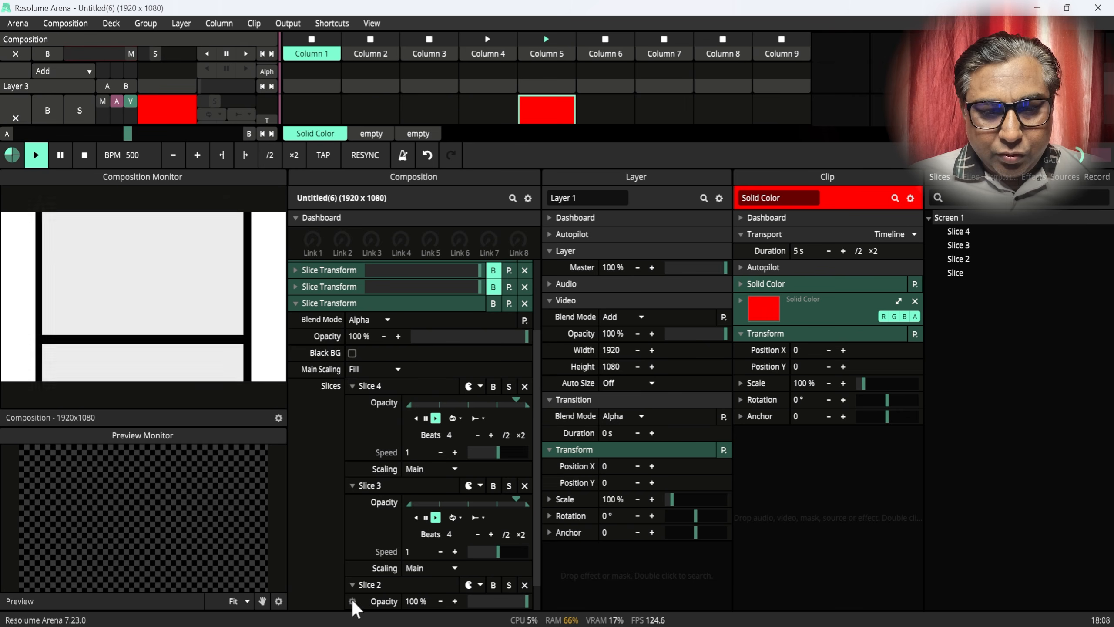
left_click(388, 465)
- Expand the last entry, Slice, in the third Slice Transform effect and set its opacity to BPM Sync
scroll(538, 544, "down", 3)
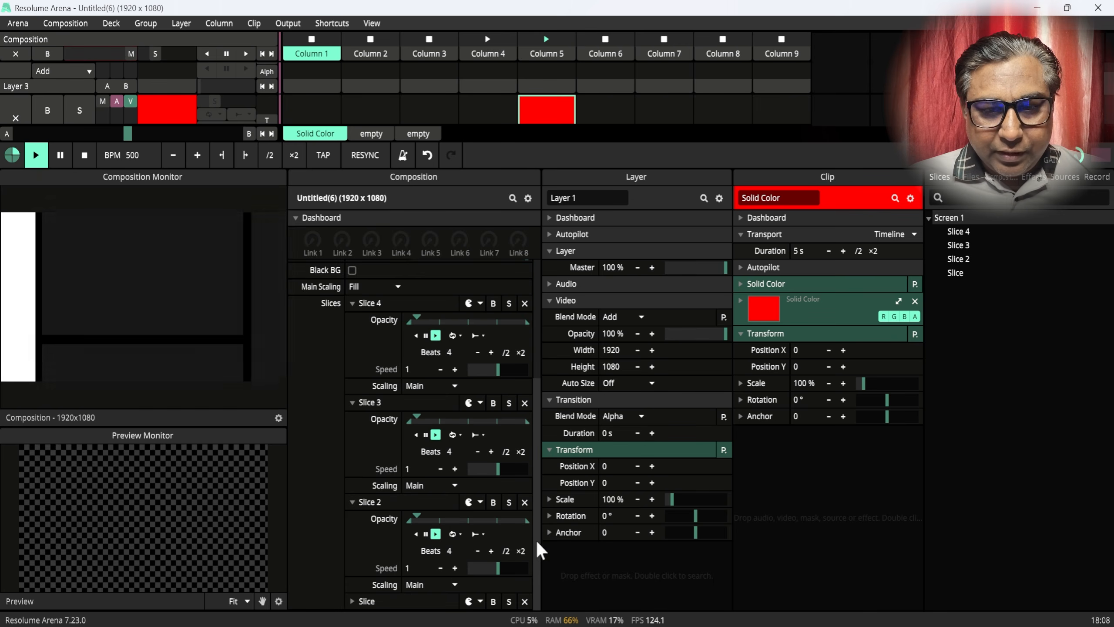
left_click(353, 603)
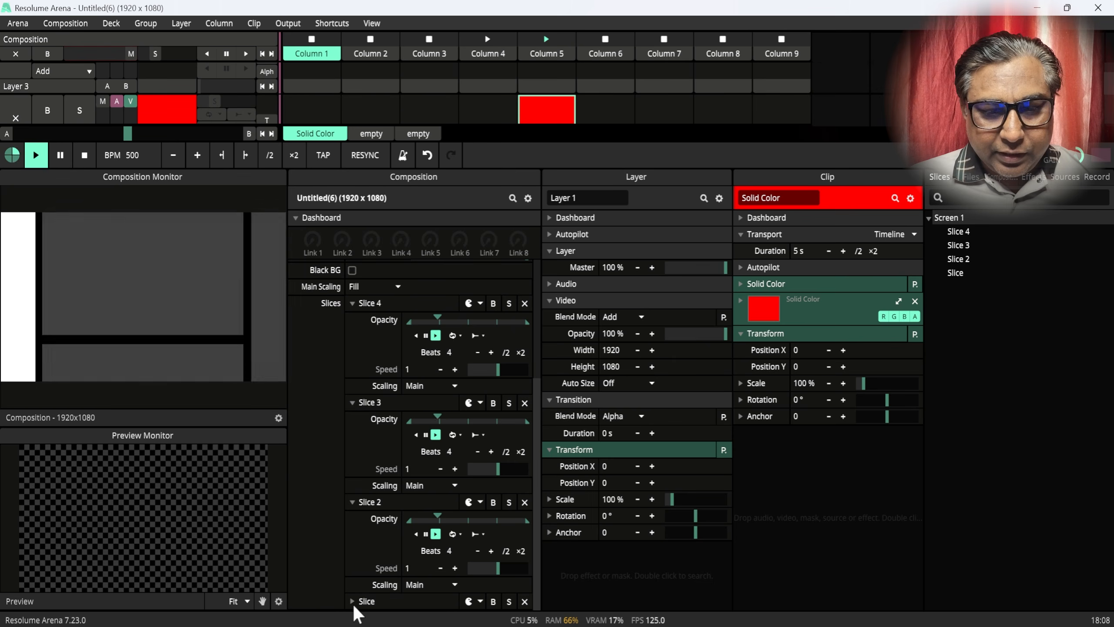
scroll(380, 601, "down", 2)
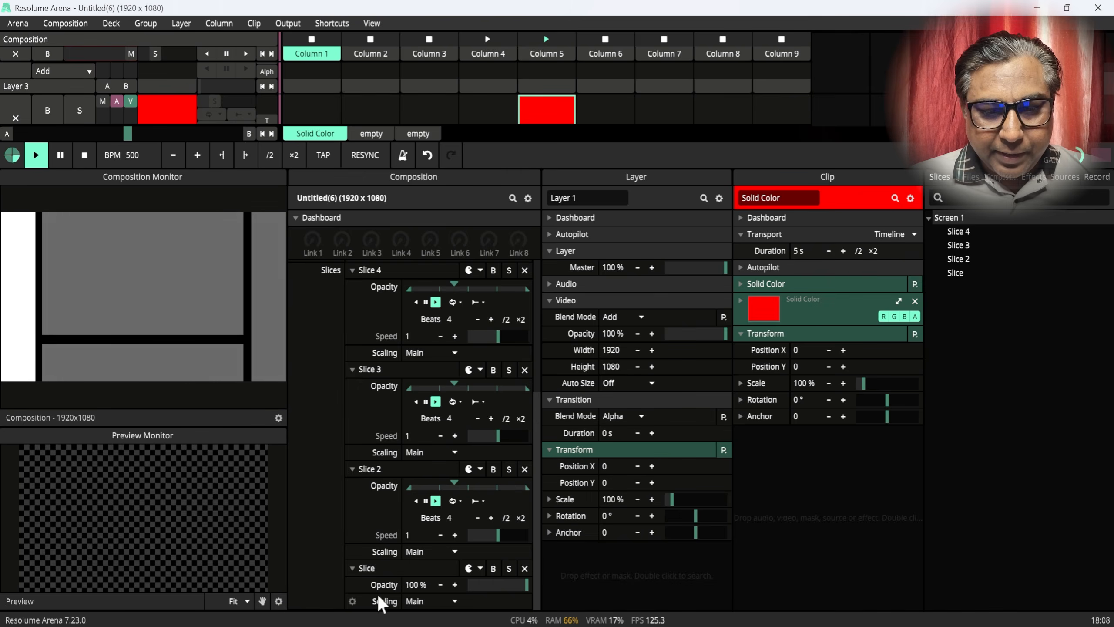
left_click(351, 585)
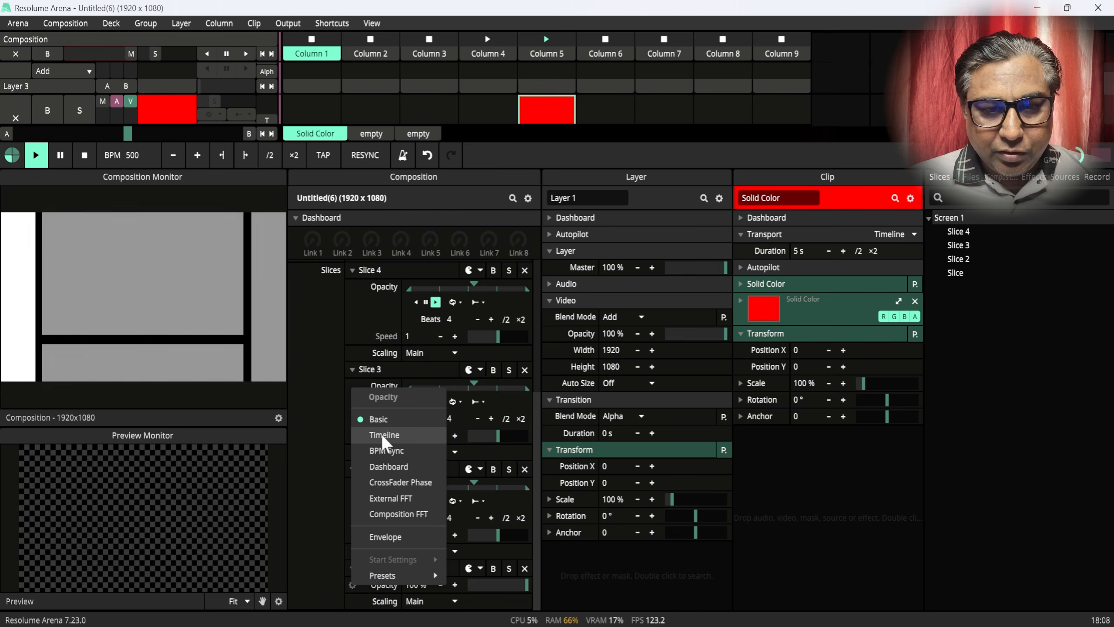
left_click(382, 453)
- Add an envelope to Slice 4's opacity in the third Slice Transform effect
left_click_drag(538, 482, 534, 422)
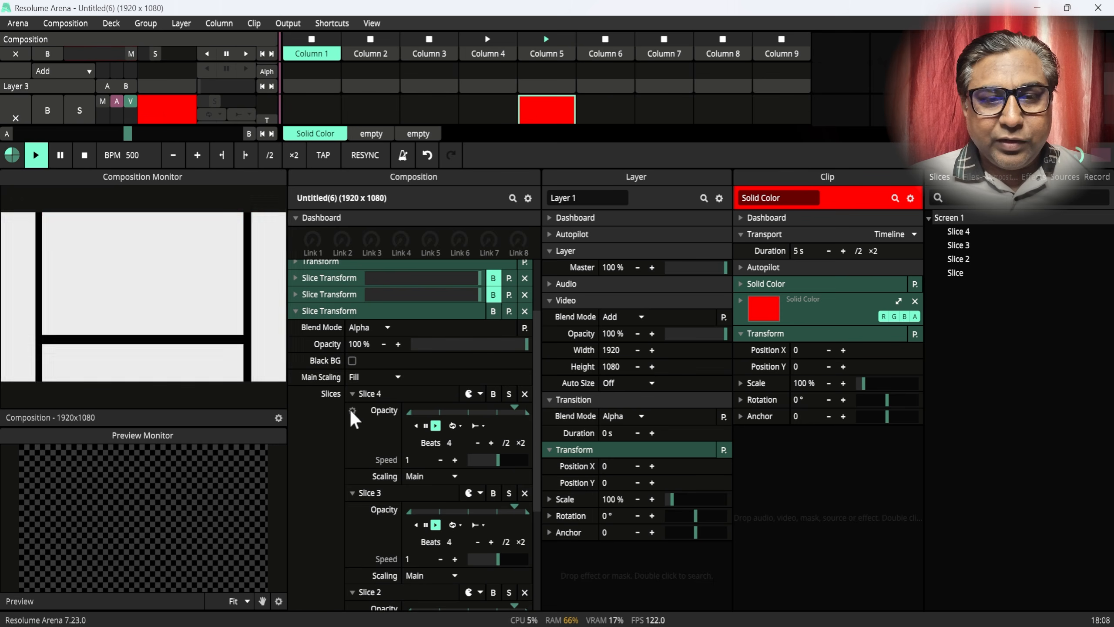
left_click(349, 408)
left_click(397, 363)
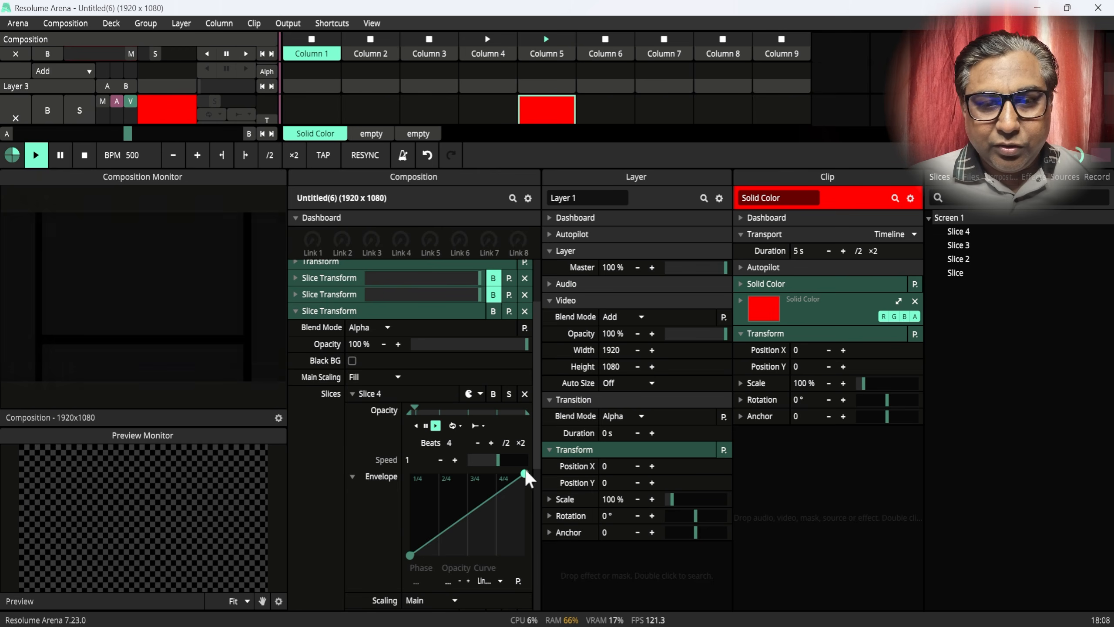
left_click_drag(535, 449, 535, 496)
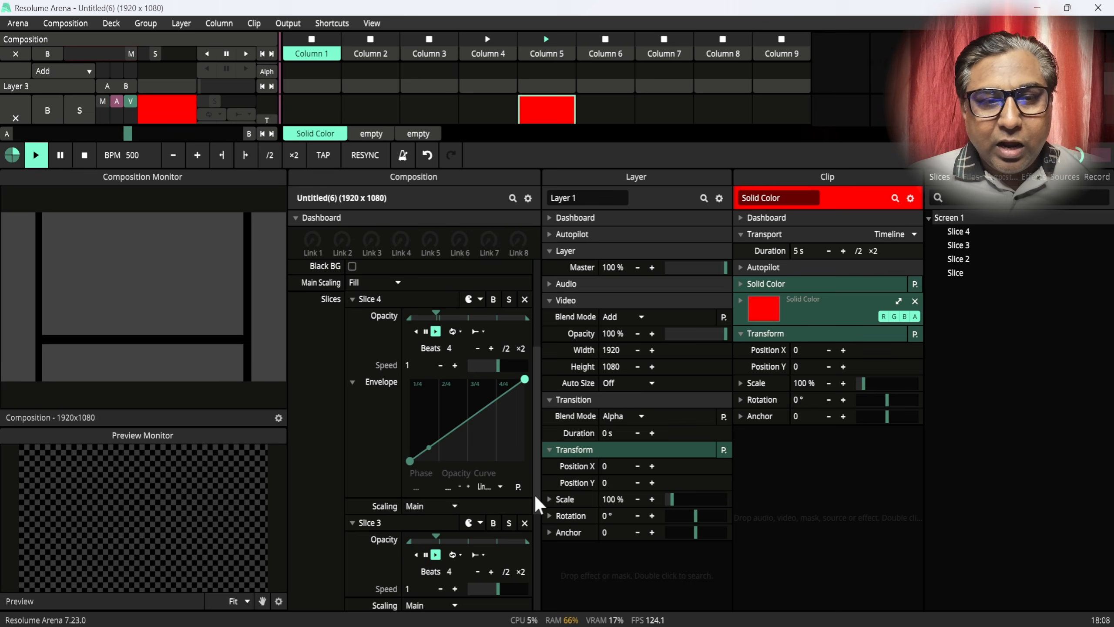
- Apply the Saw preset to Slice 4's opacity envelope and lower its second and third peaks to the baseline
left_click(518, 486)
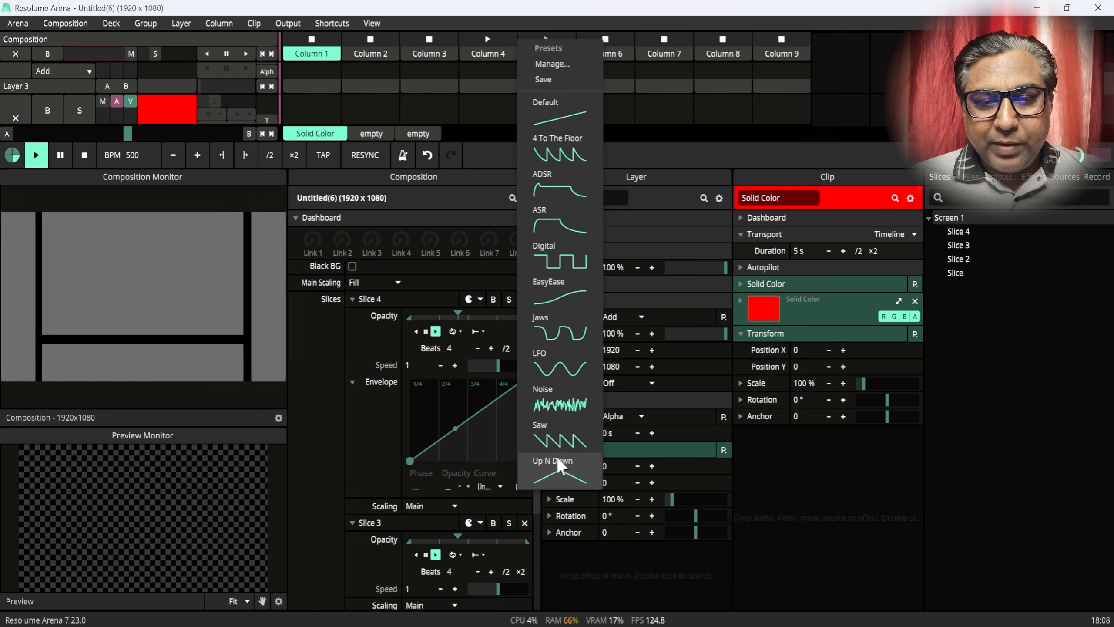
left_click(563, 441)
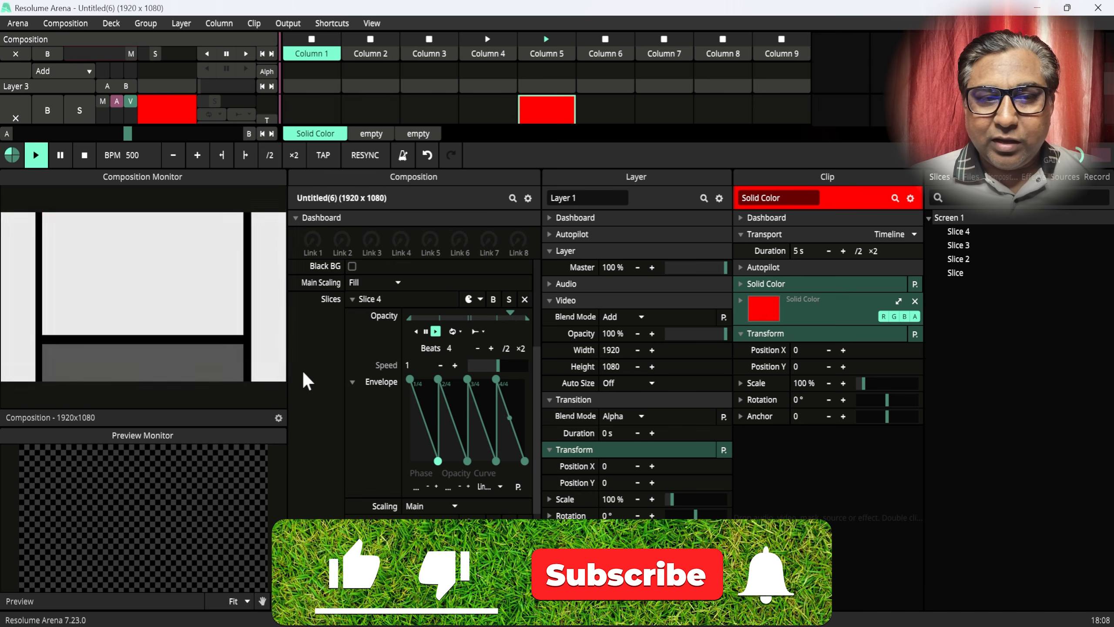
left_click_drag(438, 379, 448, 465)
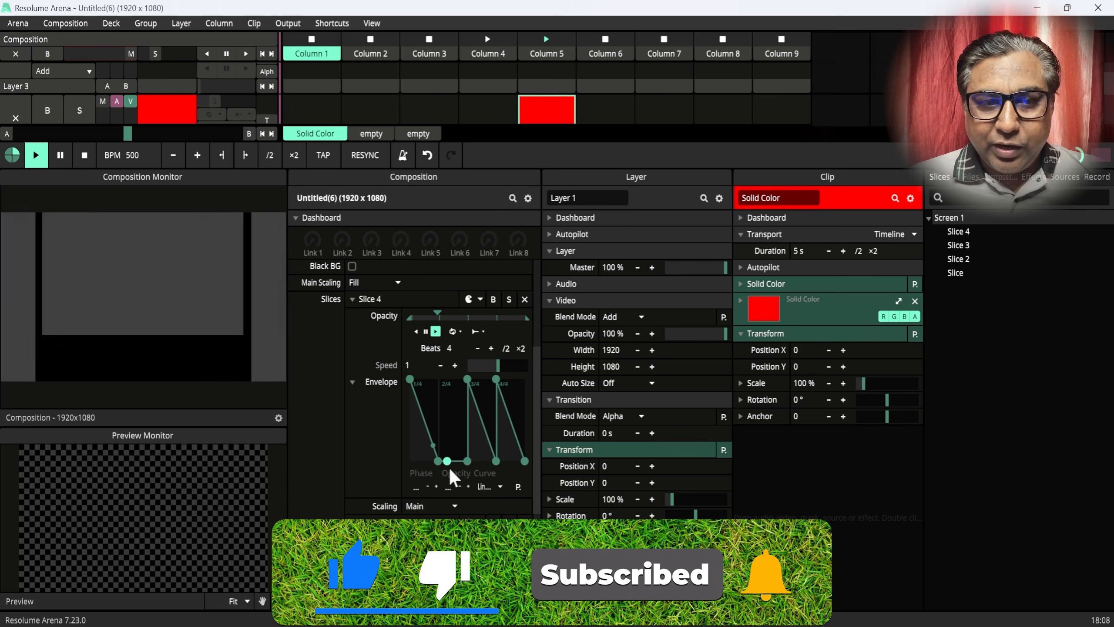
left_click_drag(467, 380, 479, 462)
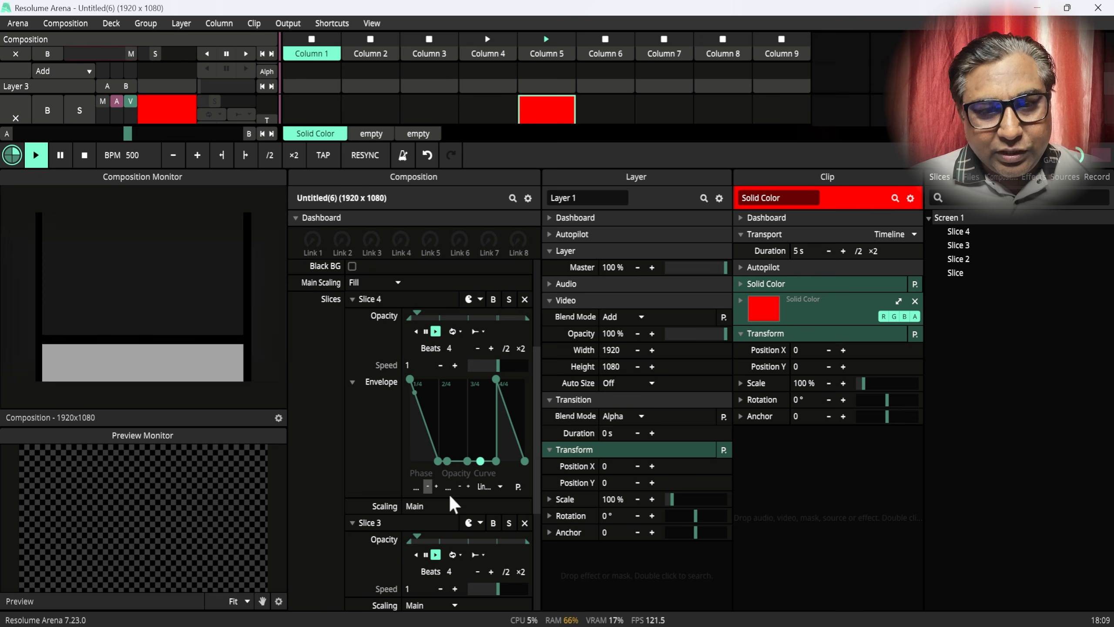
- Add an envelope to Slice 3's opacity in the third Slice Transform effect
left_click_drag(534, 464, 535, 494)
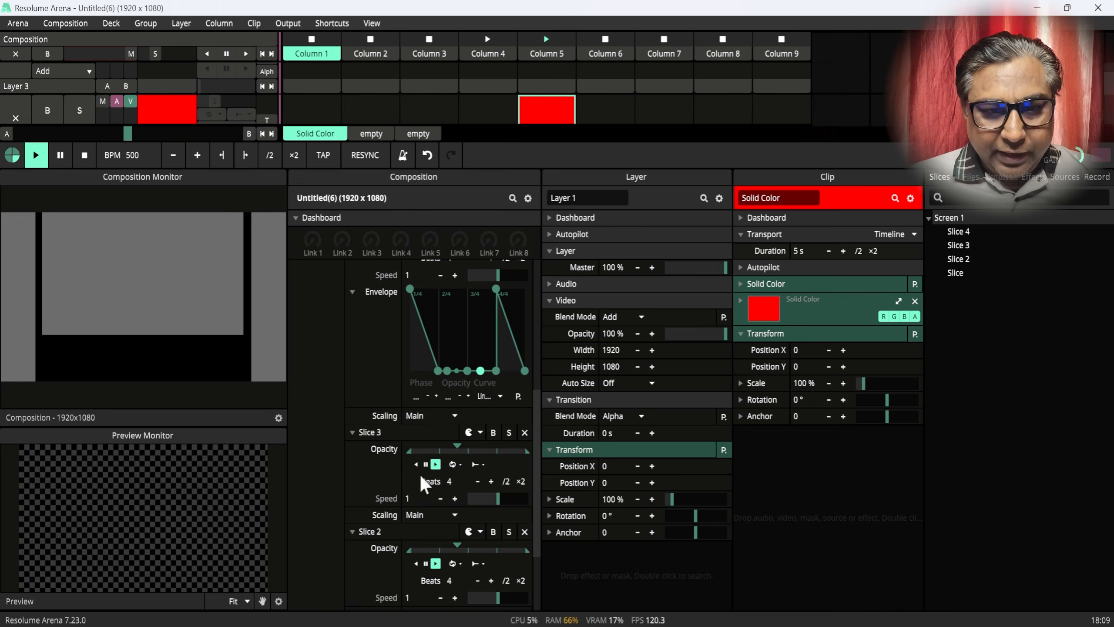
left_click(351, 447)
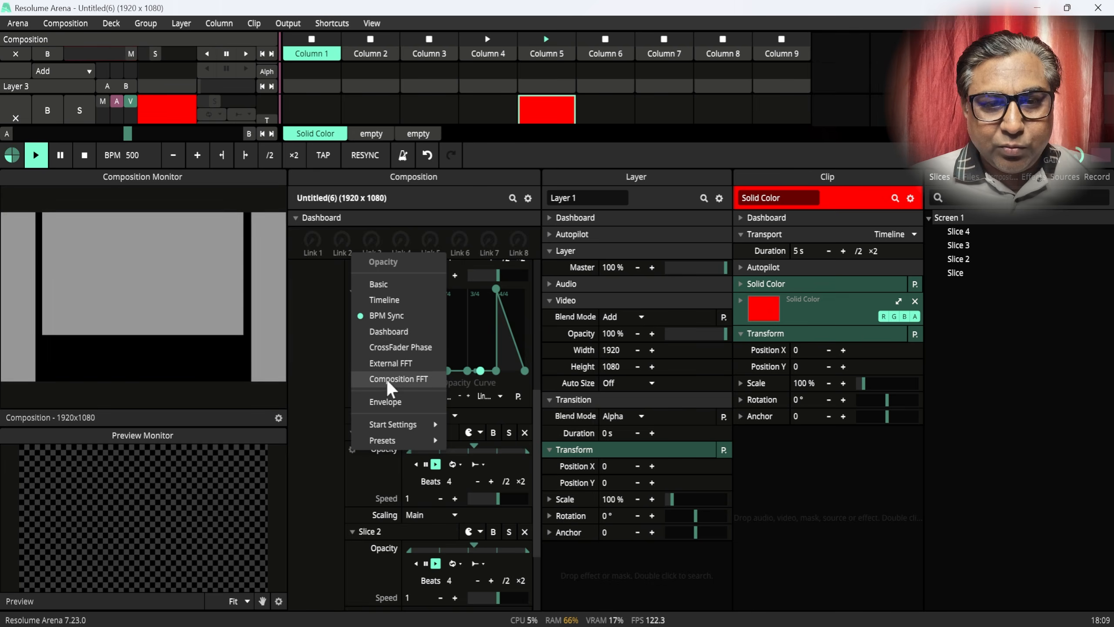
left_click(386, 401)
left_click_drag(537, 509, 538, 544)
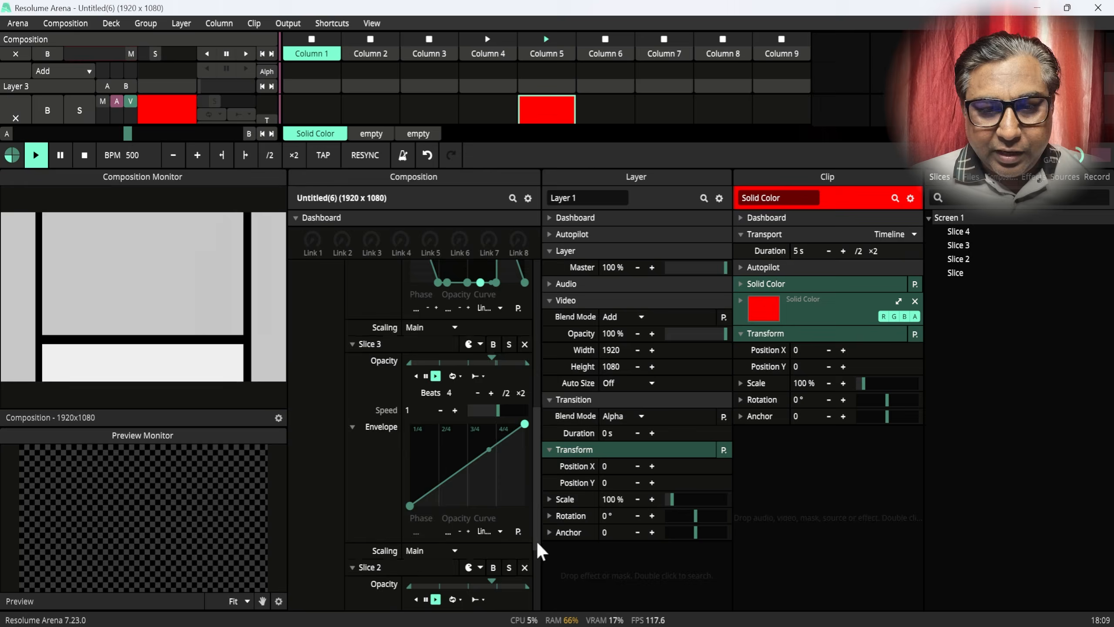
scroll(526, 513, "down", 2)
- Apply the Saw preset to Slice 3's opacity envelope and lower its first and second peaks to the baseline
left_click(518, 490)
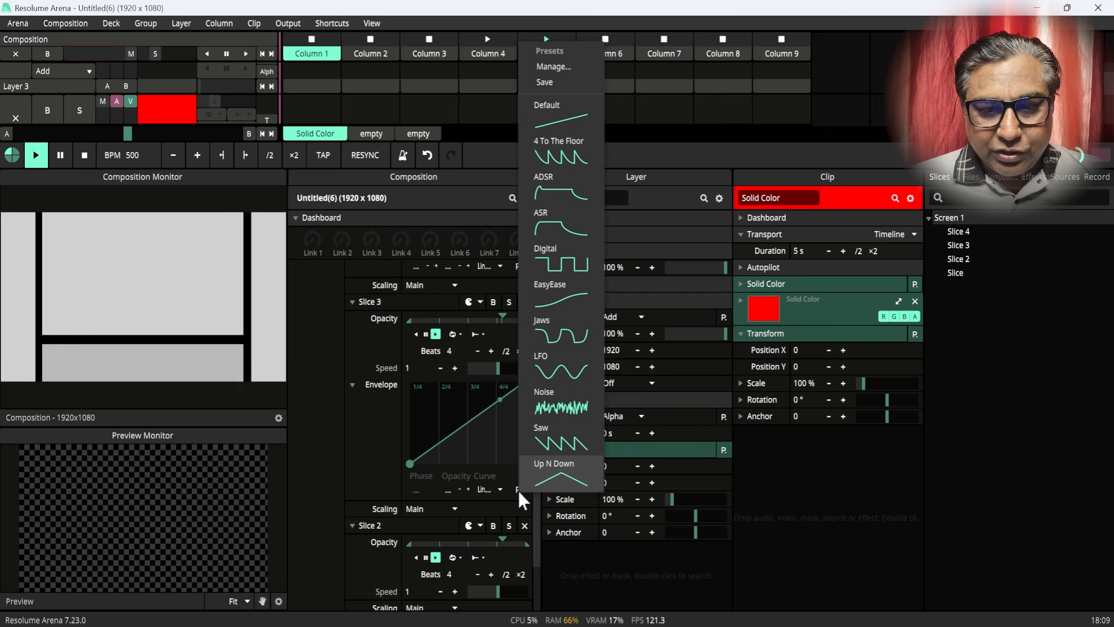
left_click(567, 443)
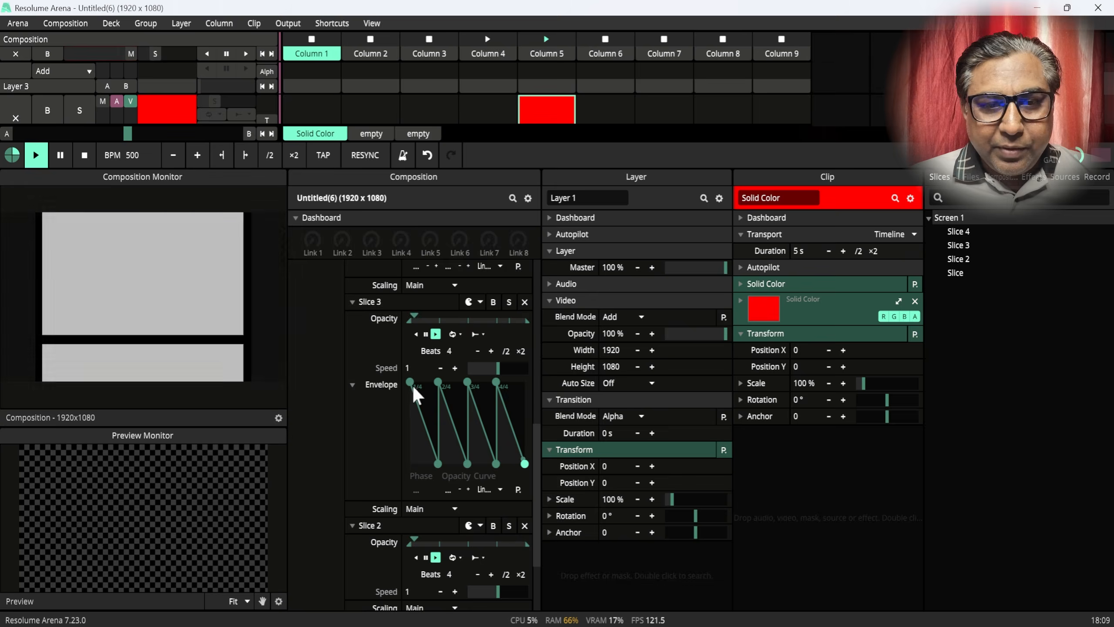
left_click_drag(411, 383, 408, 465)
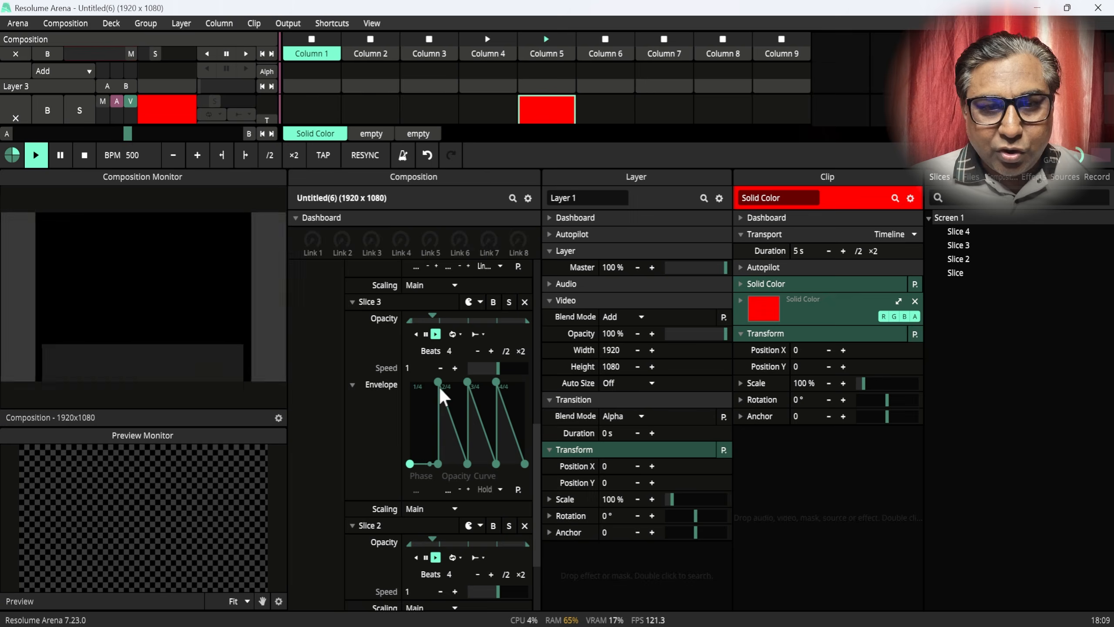
left_click_drag(439, 383, 448, 464)
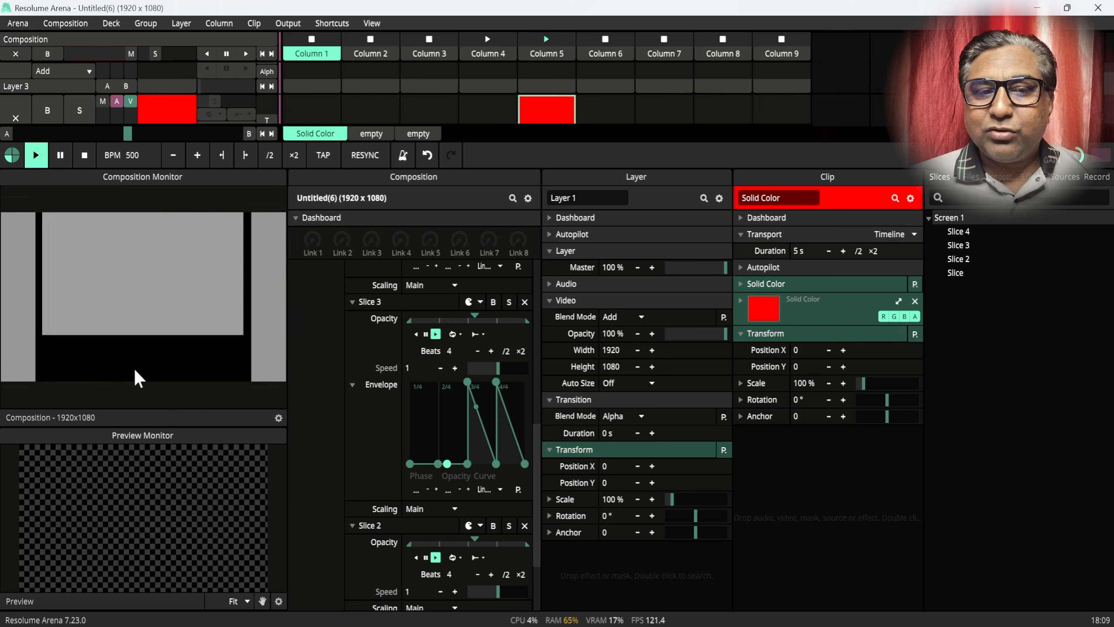
- Add an envelope to Slice 2's opacity in the third Slice Transform effect
left_click_drag(537, 467, 538, 514)
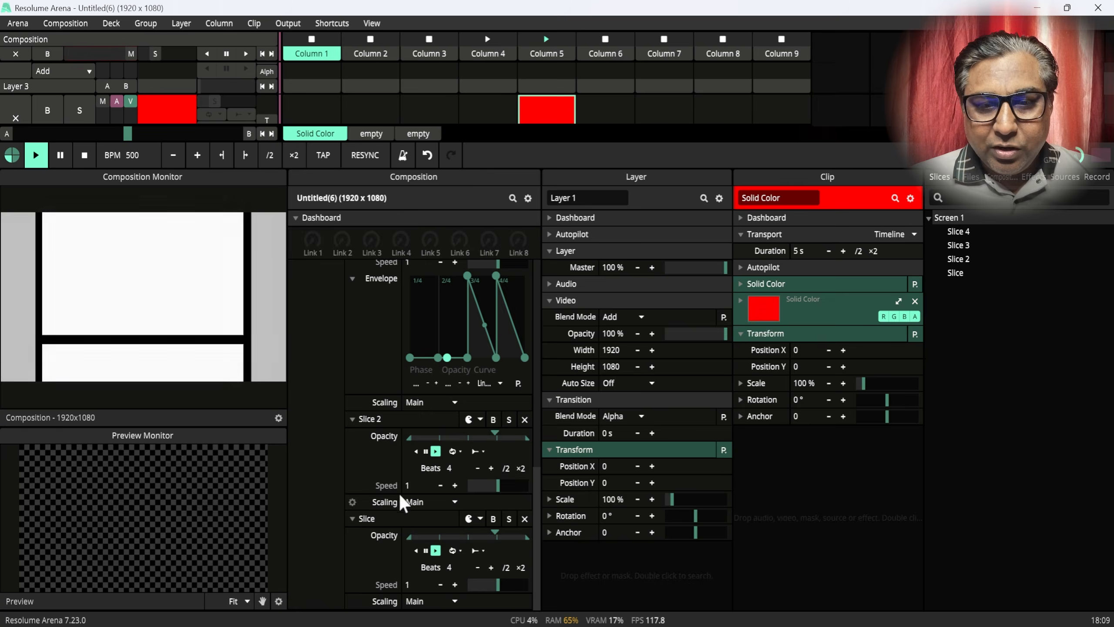
left_click(351, 434)
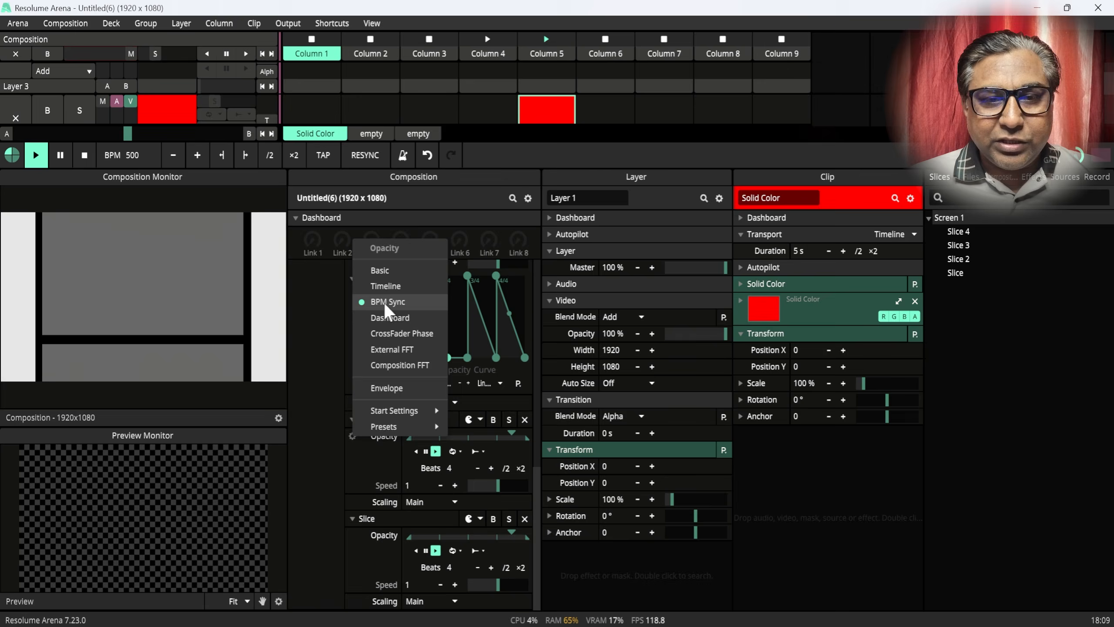
left_click(386, 388)
scroll(531, 501, "down", 3)
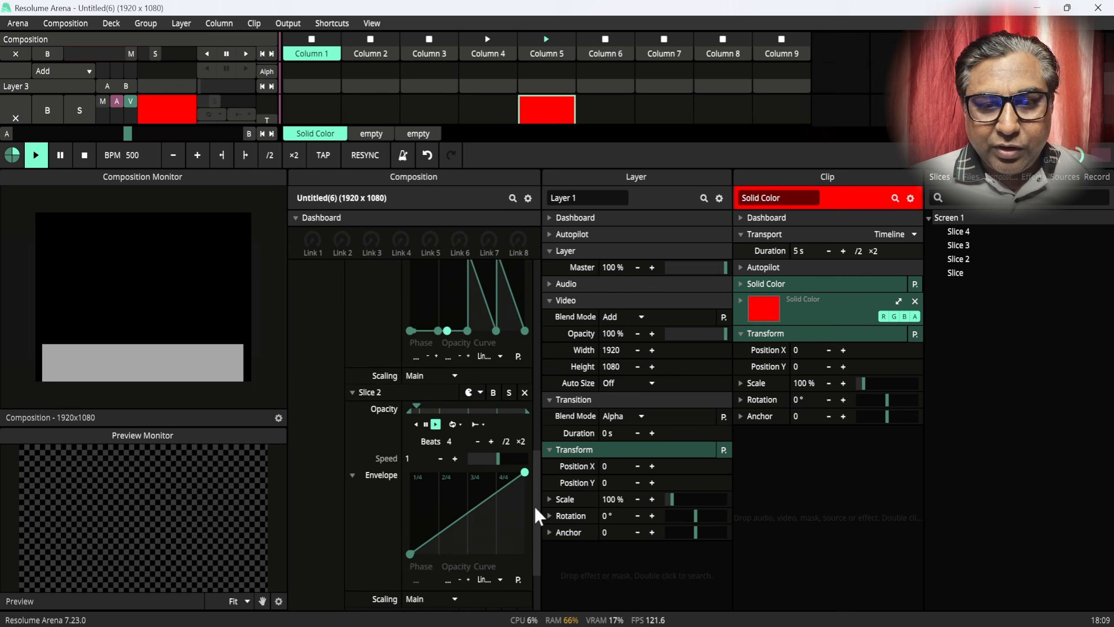
- Apply the Saw preset to Slice 2's opacity envelope and lower its second and fourth peaks to the baseline
left_click(518, 482)
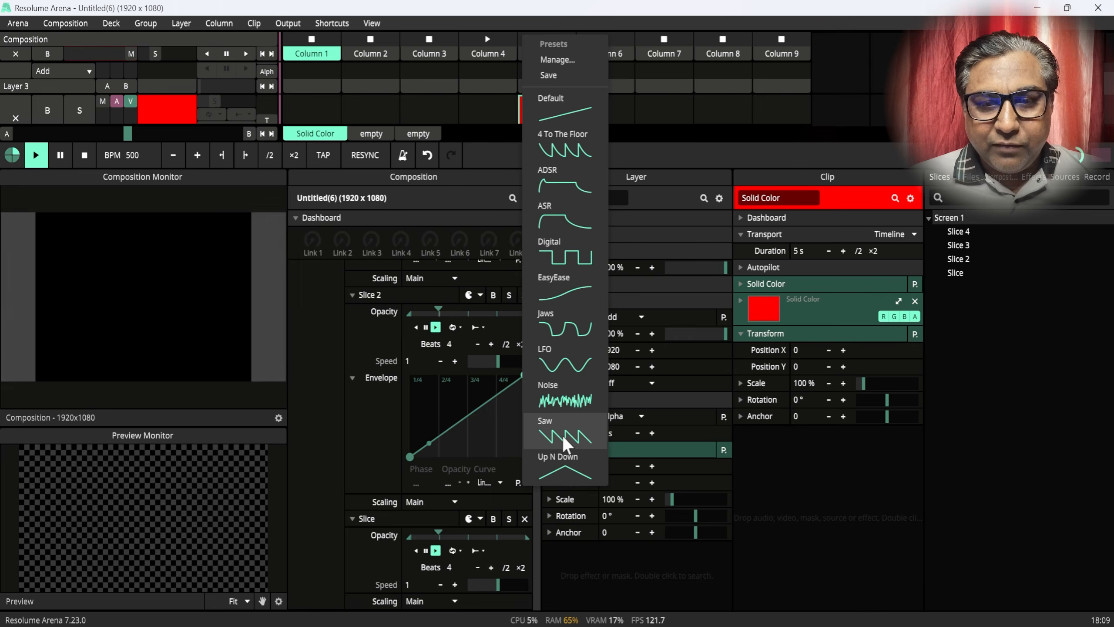
left_click(562, 435)
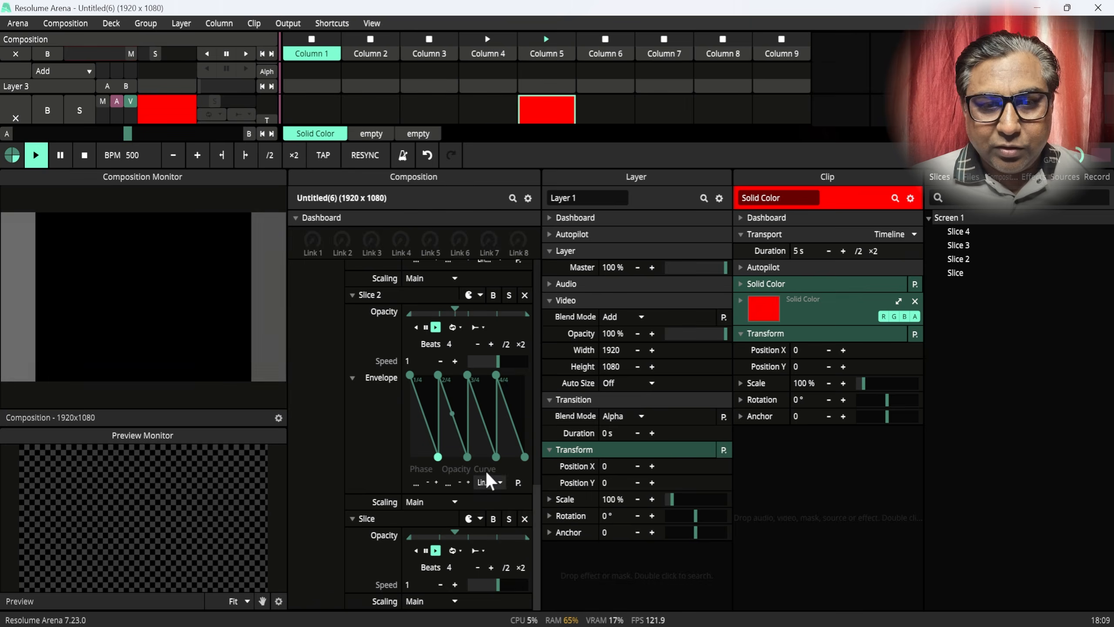
left_click(464, 447)
left_click_drag(439, 377, 451, 458)
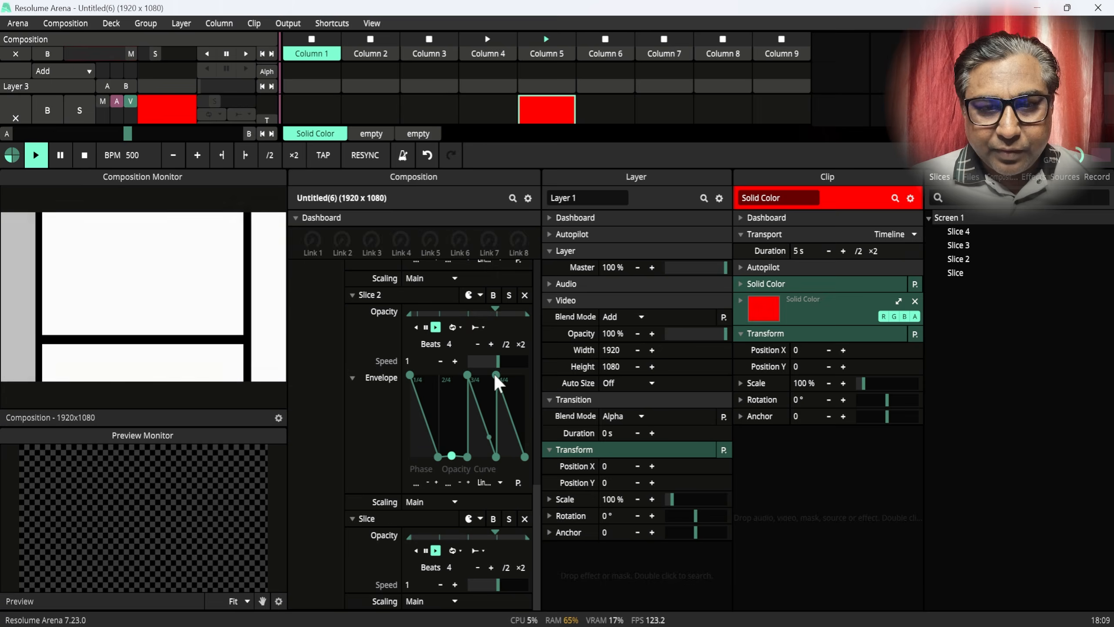
left_click_drag(495, 373, 504, 458)
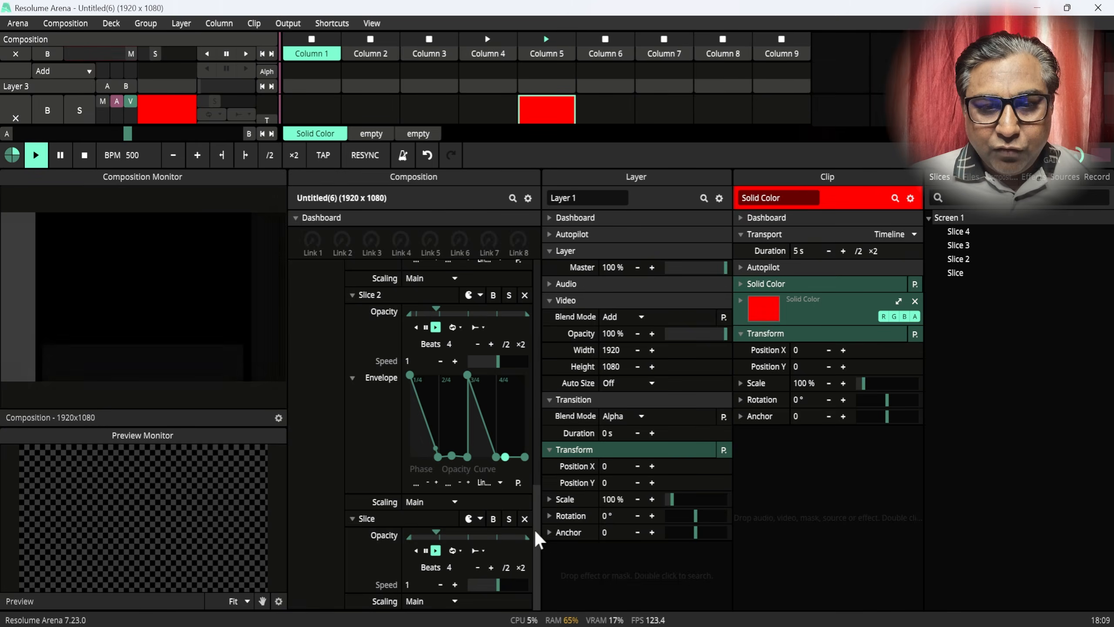
- Add an envelope to the opacity of the slice named Slice in the third Slice Transform effect
left_click(348, 532)
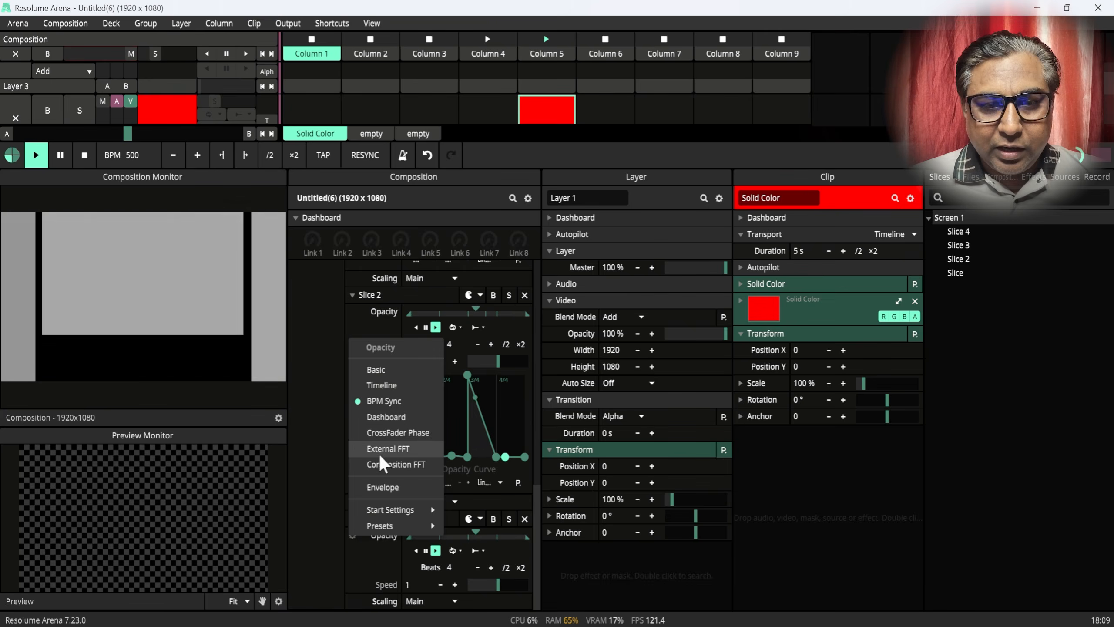
left_click(377, 486)
scroll(527, 512, "down", 3)
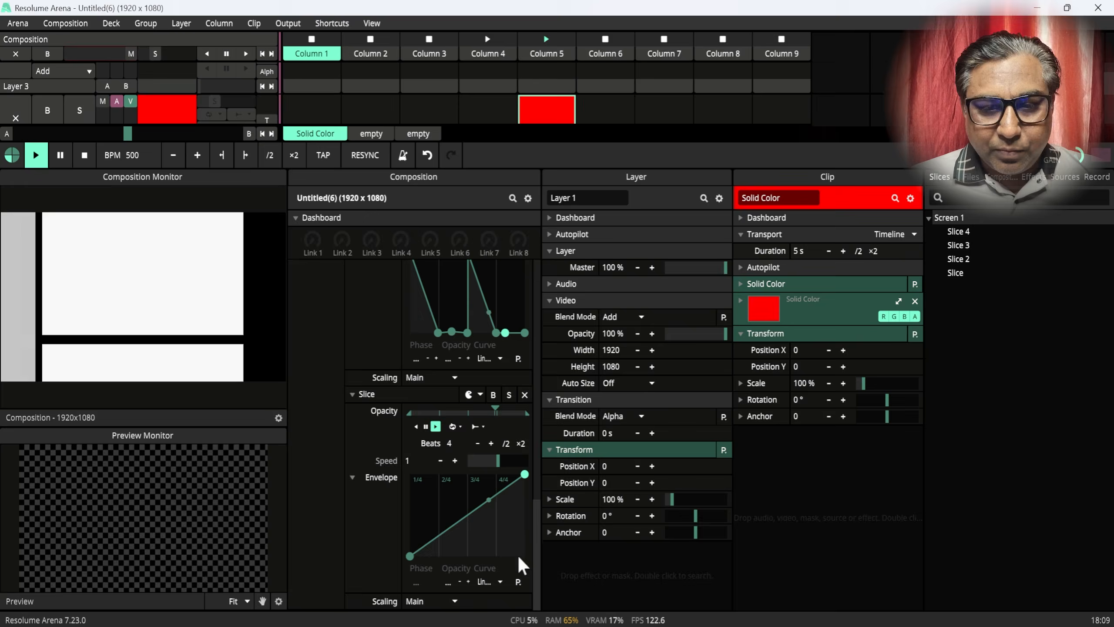
- Apply the Saw preset to Slice's opacity envelope and lower its first and third peaks to the baseline
left_click(517, 581)
left_click(526, 562)
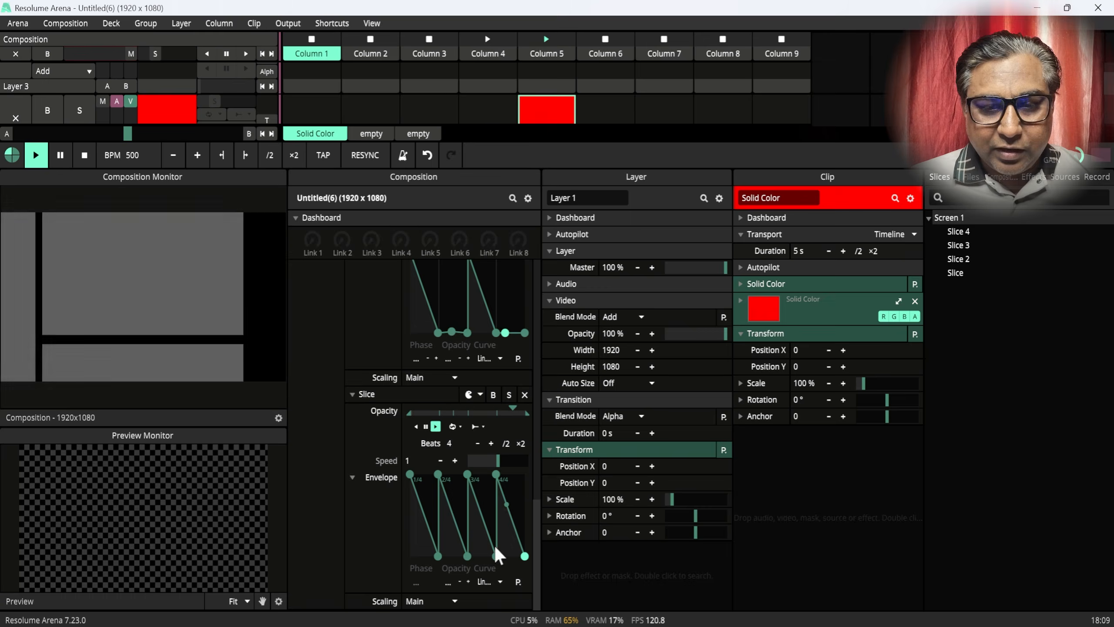
left_click_drag(403, 518, 408, 558)
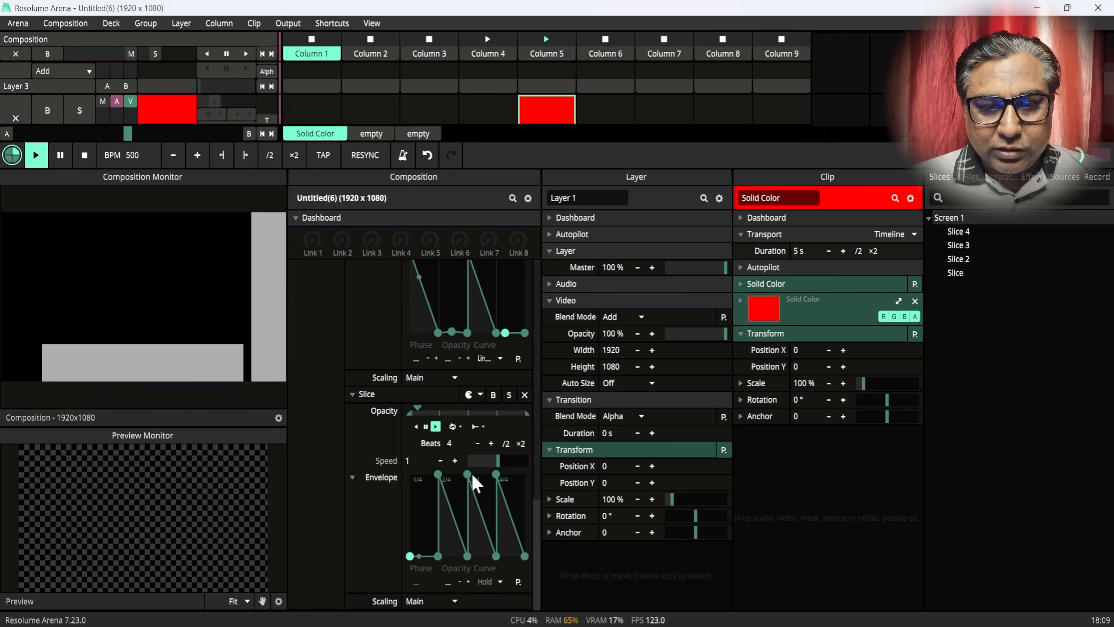
left_click_drag(468, 474, 483, 556)
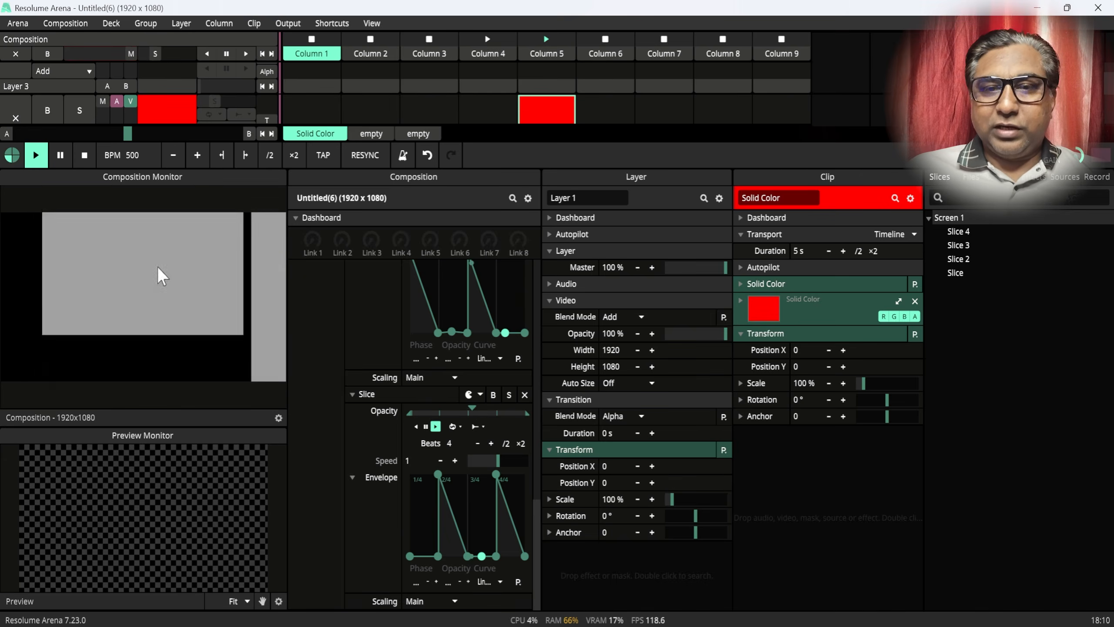
- Expand the Solid Color source's settings and toggle its red, green and blue channels off and back on
left_click(741, 301)
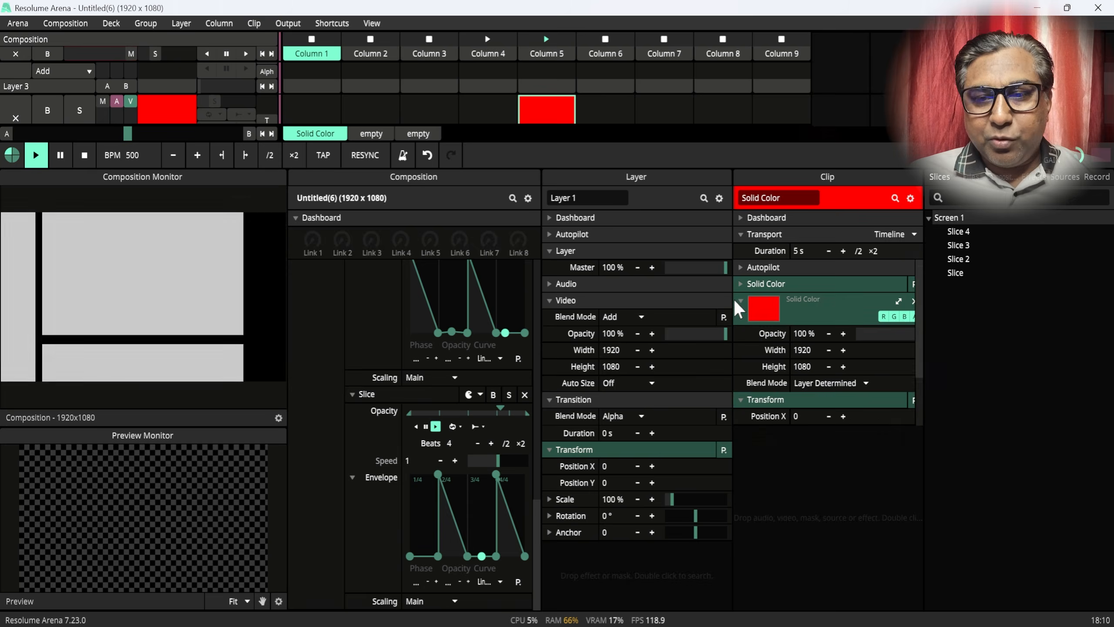
left_click(884, 317)
left_click(883, 316)
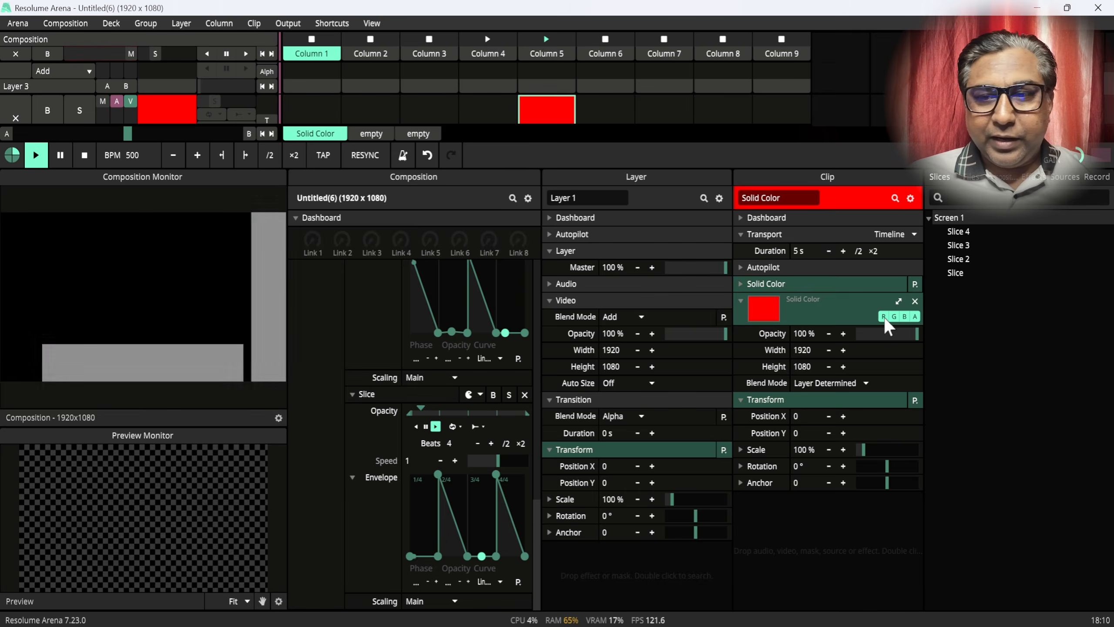
left_click(895, 317)
left_click(895, 318)
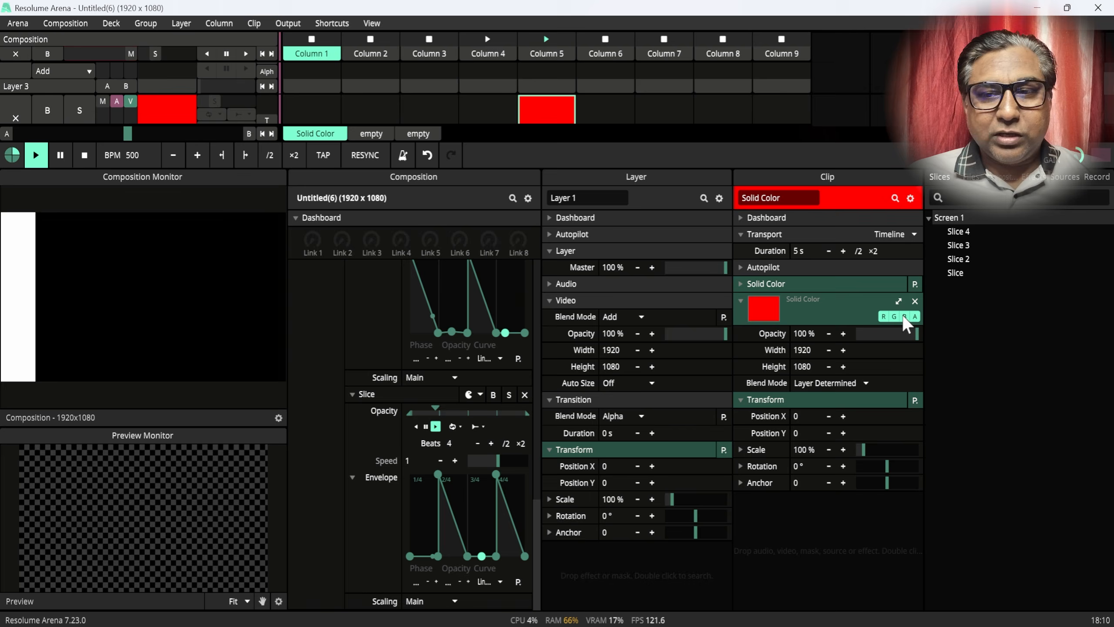
left_click(904, 315)
left_click(903, 314)
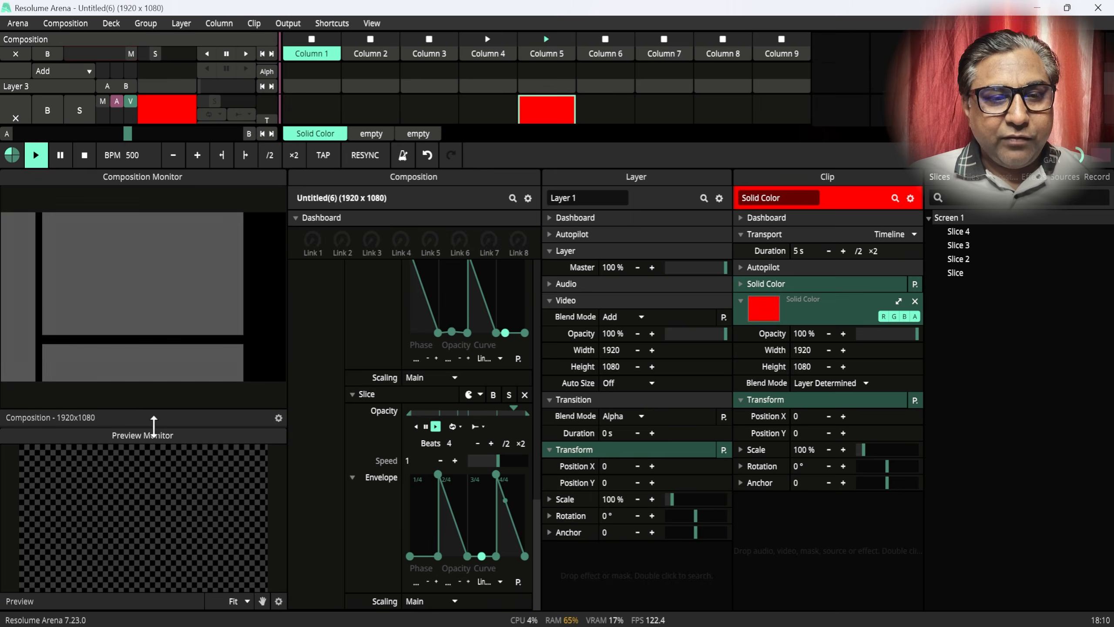
- Enlarge the Composition Monitor and collapse the expanded Slice Transform effect in the composition's effect list
left_click_drag(154, 428, 154, 470)
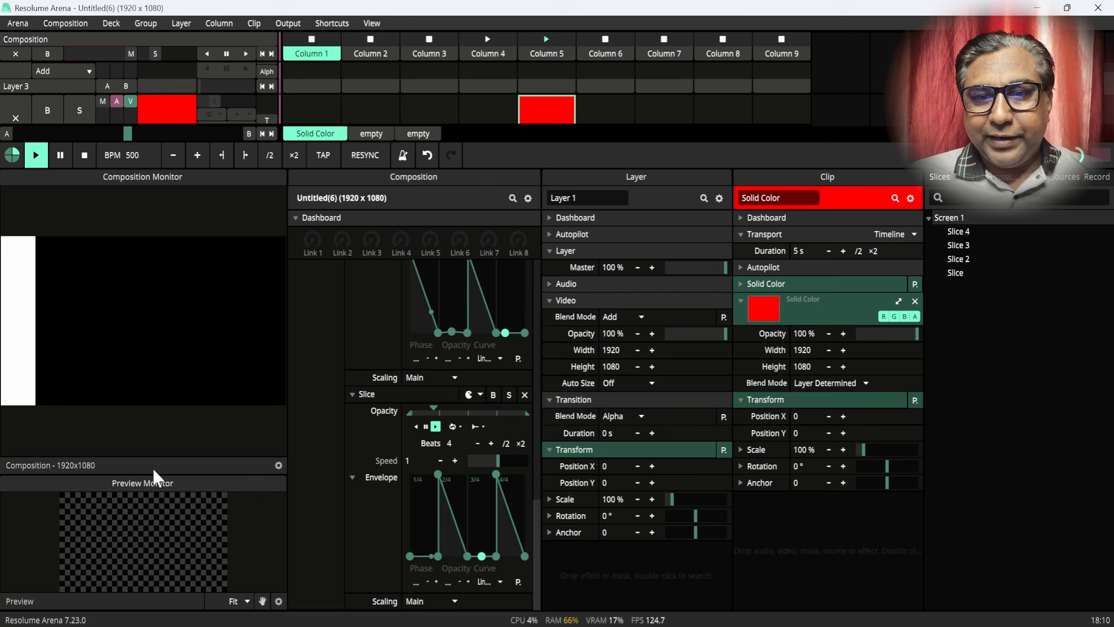
left_click_drag(532, 529, 541, 309)
left_click(294, 370)
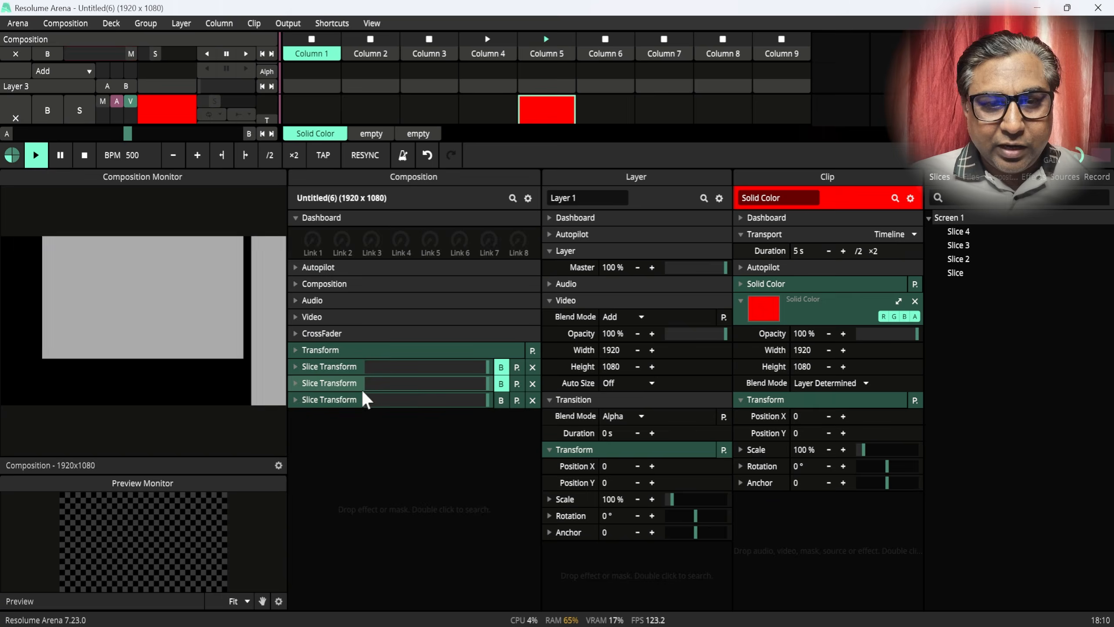
- Toggle the bypass of each of the three Slice Transform effects, leaving only the third one active
left_click(501, 402)
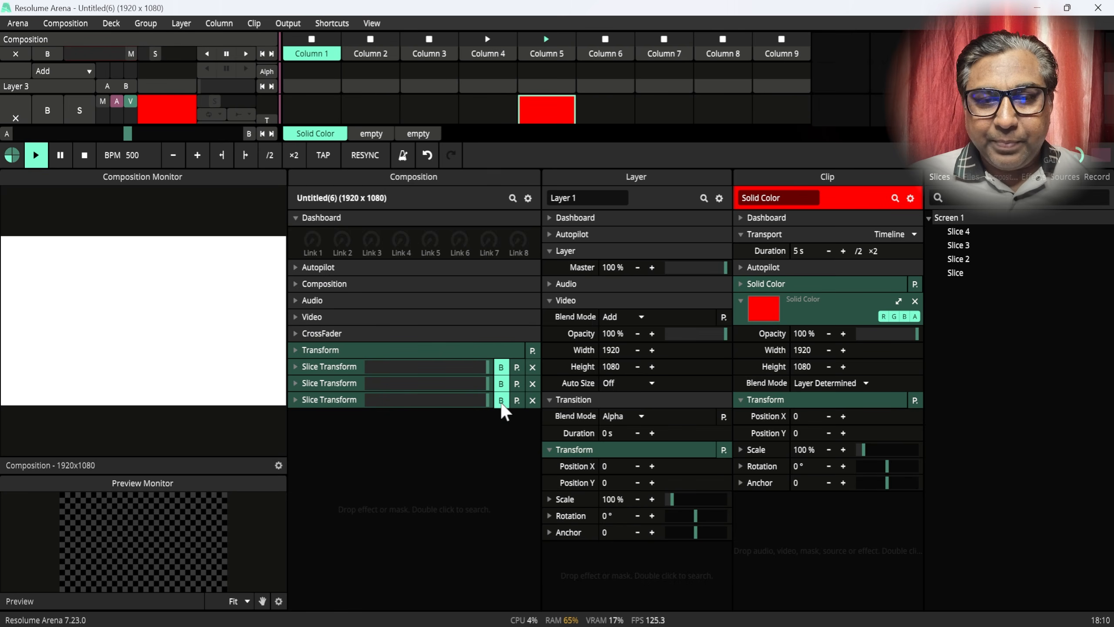
left_click(501, 367)
left_click(500, 368)
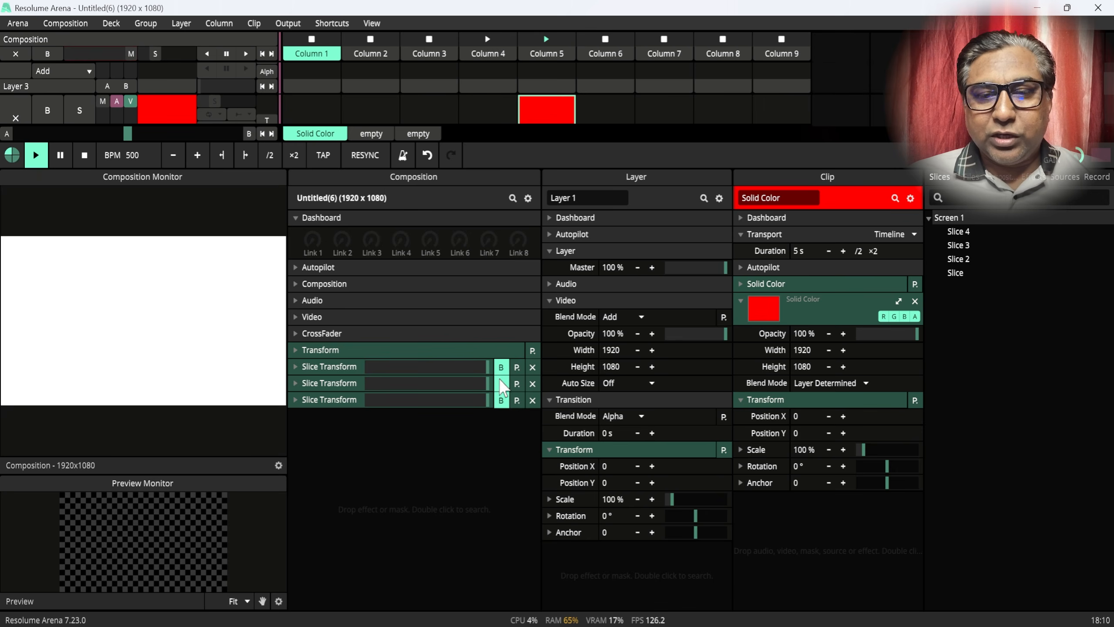
left_click(502, 384)
left_click(501, 384)
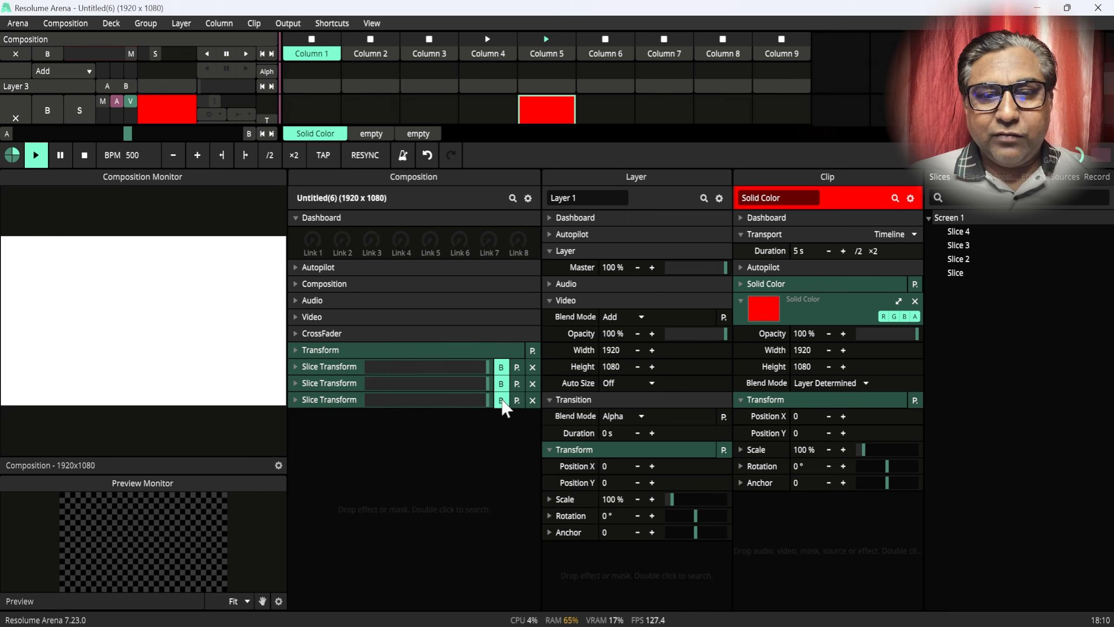
left_click(501, 401)
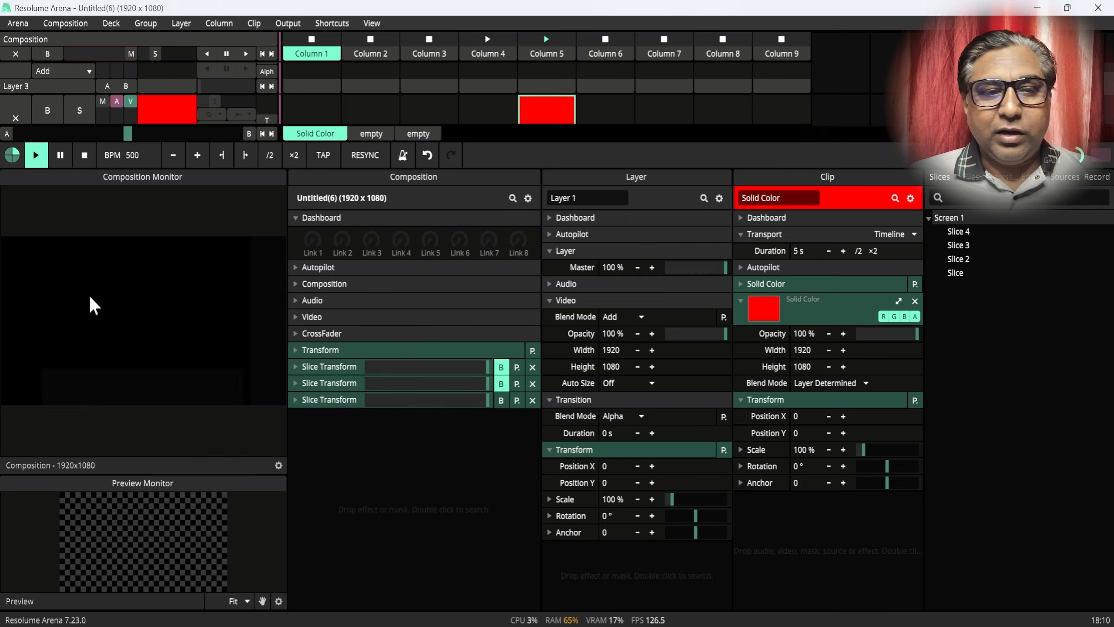